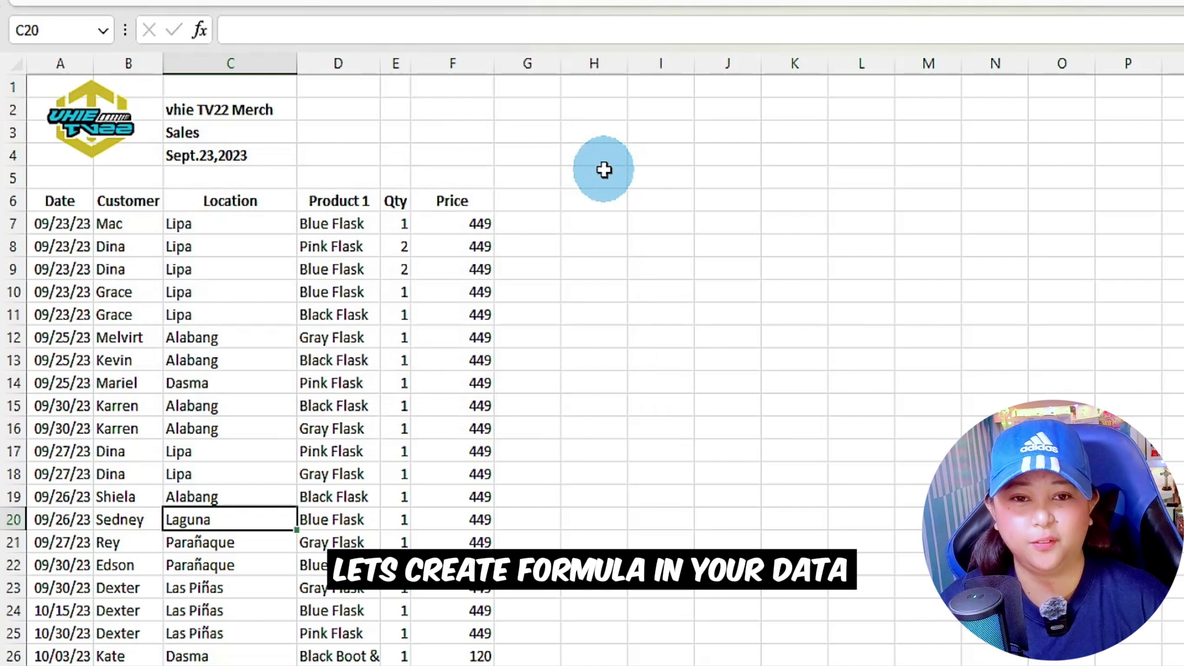
Convert the sales data range A6:F34, including its header row, into a table.
click(68, 248)
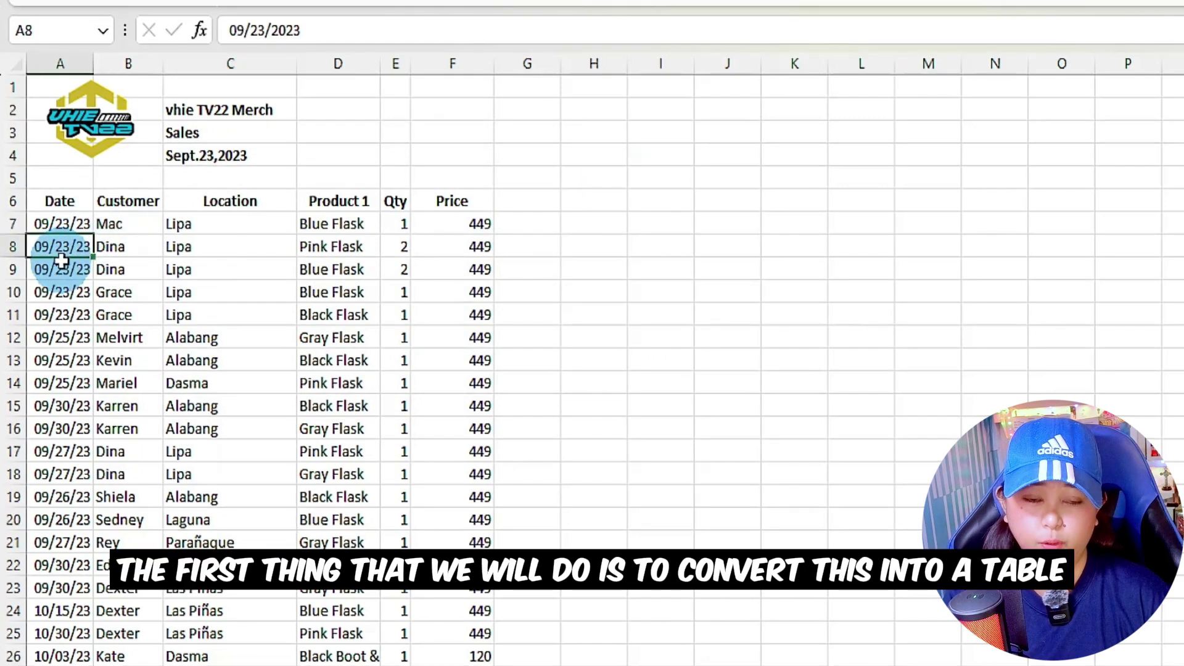
key(ctrl+a)
ctrl+click(108, 316)
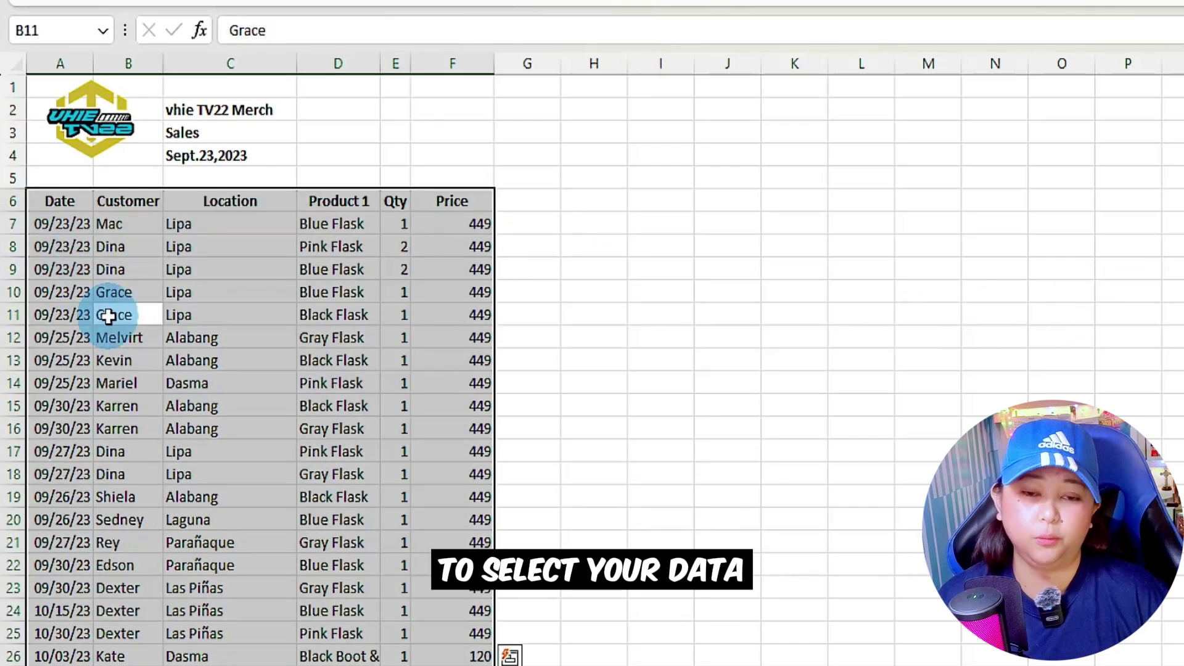
key(ctrl+t)
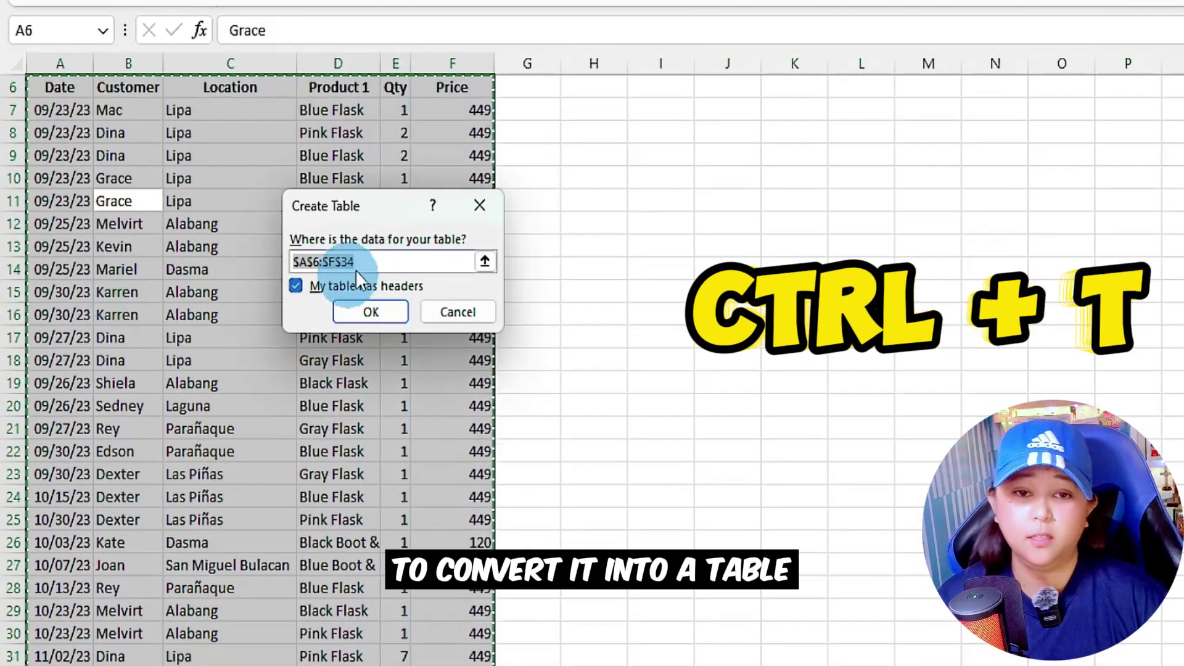
click(371, 313)
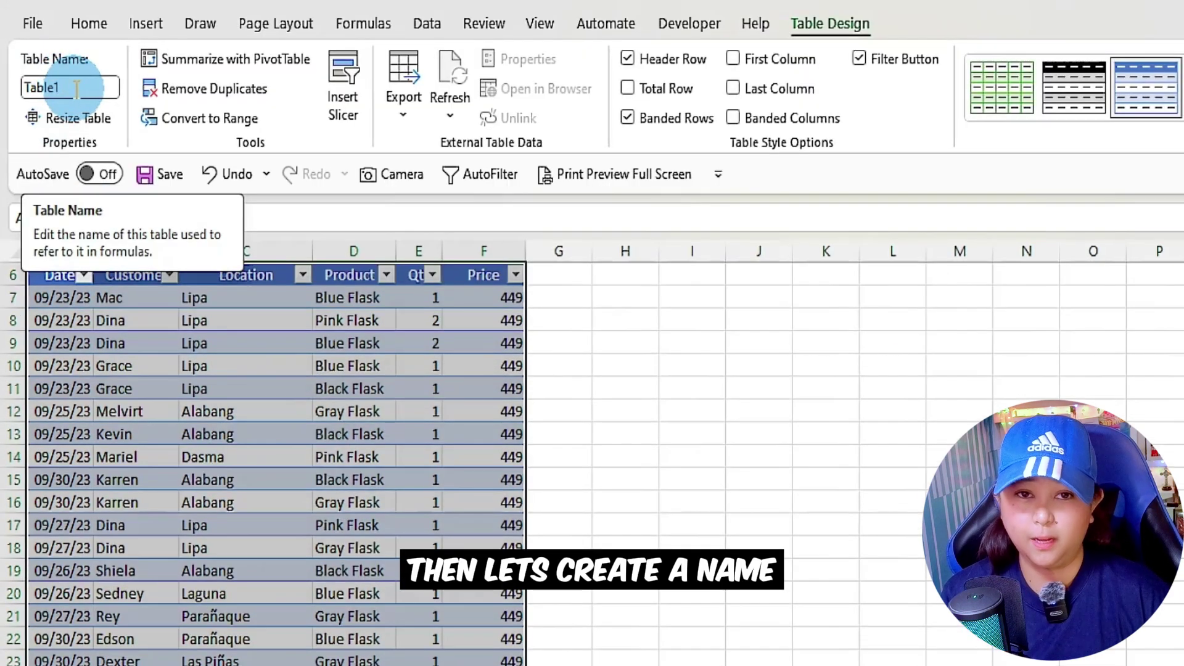
Rename the new table as Sales.
click(75, 88)
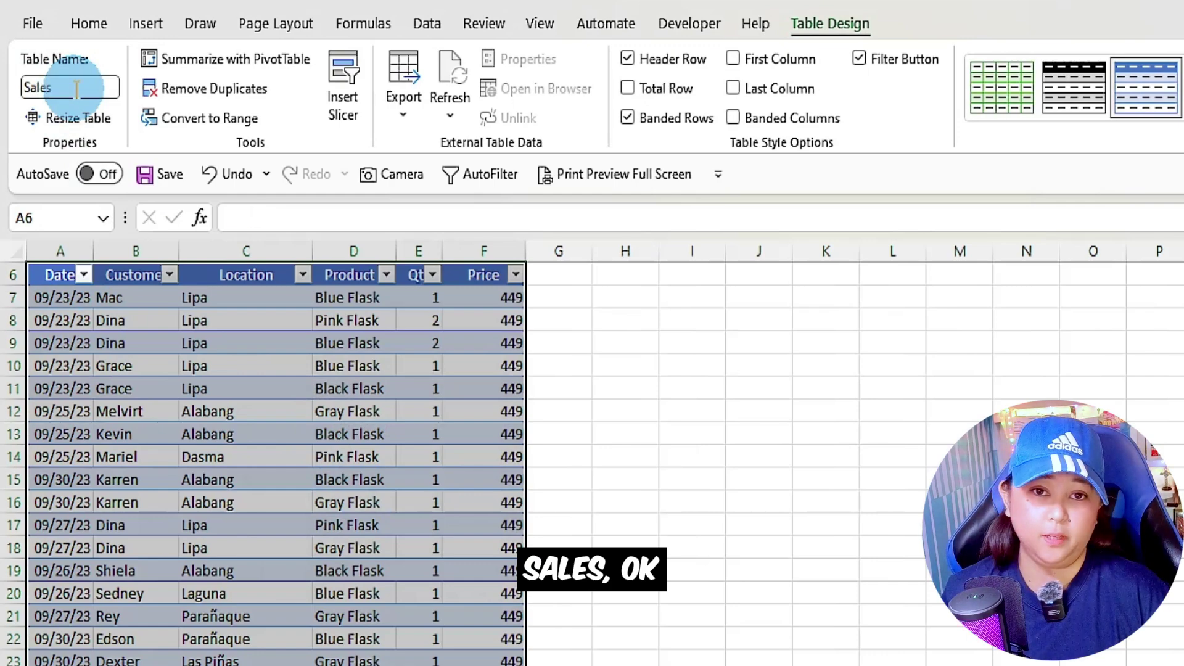
key(Return)
scroll(454, 652, up, 2)
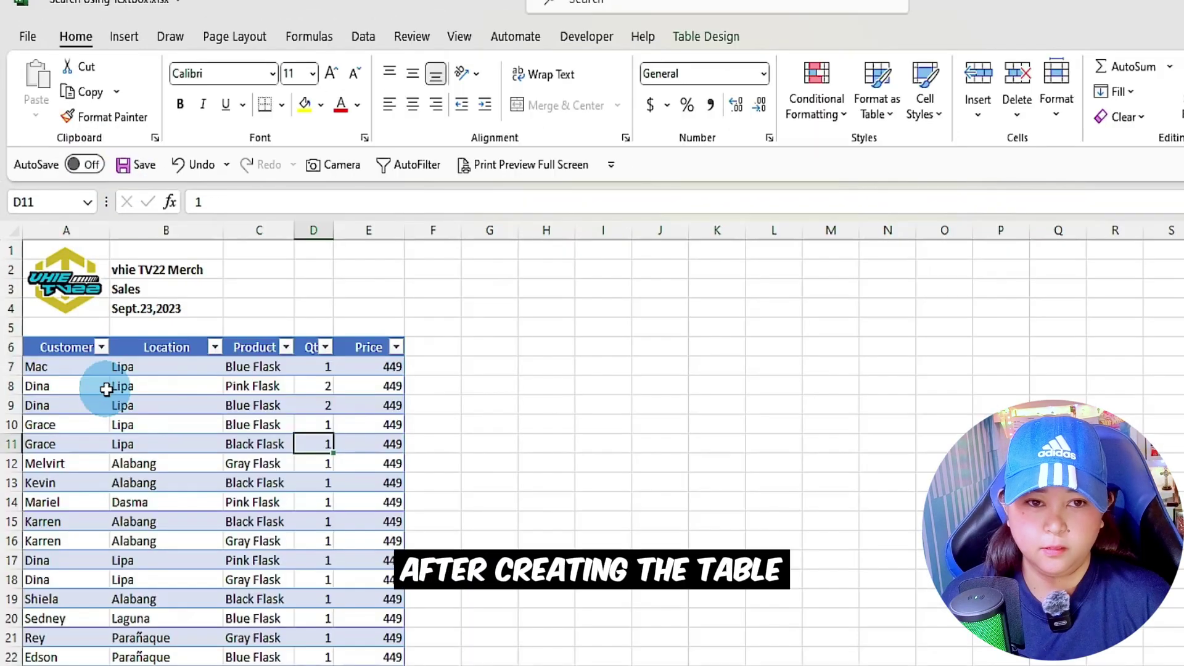
Copy the table's headers from Customer to Price and paste them as values starting at cell H6.
click(107, 388)
drag(61, 347, 362, 347)
key(ctrl+c)
click(530, 347)
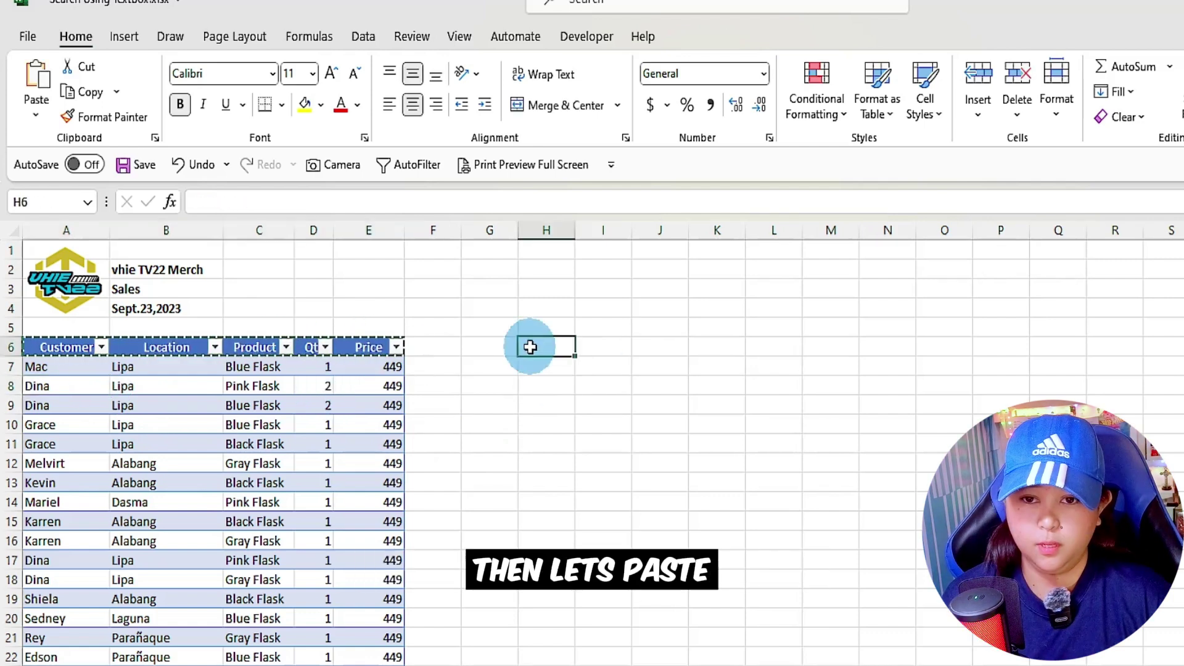
key(ctrl+shift+v)
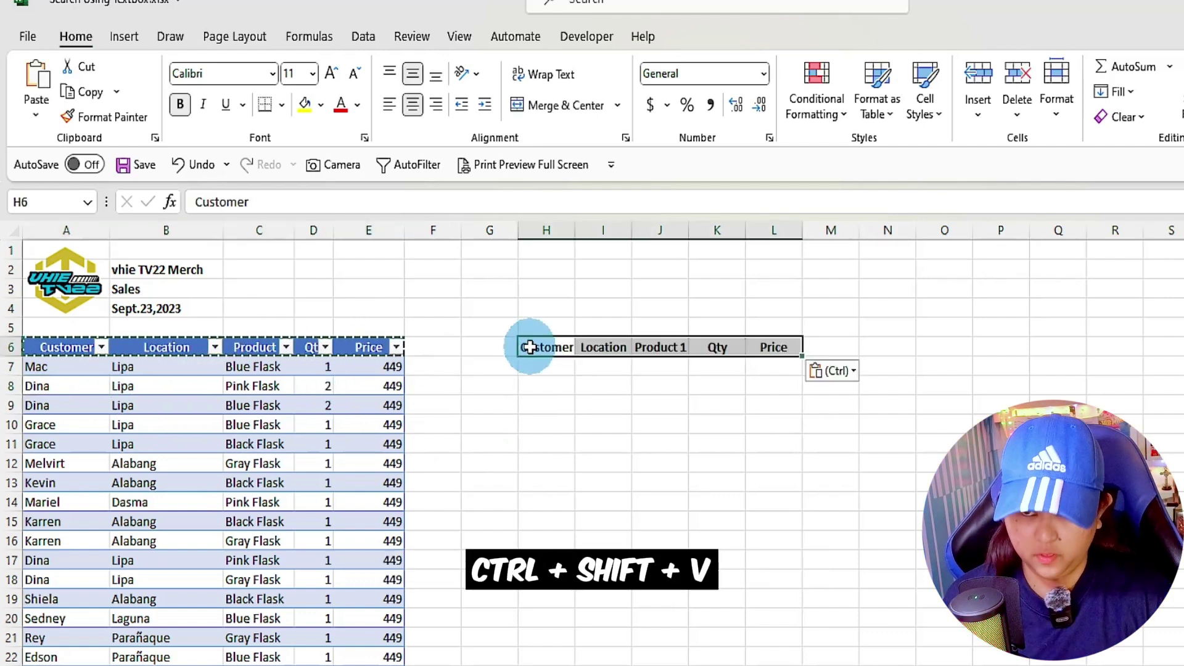
Select cell I3 and check in the ribbon customization options that the Developer tab is enabled.
click(595, 287)
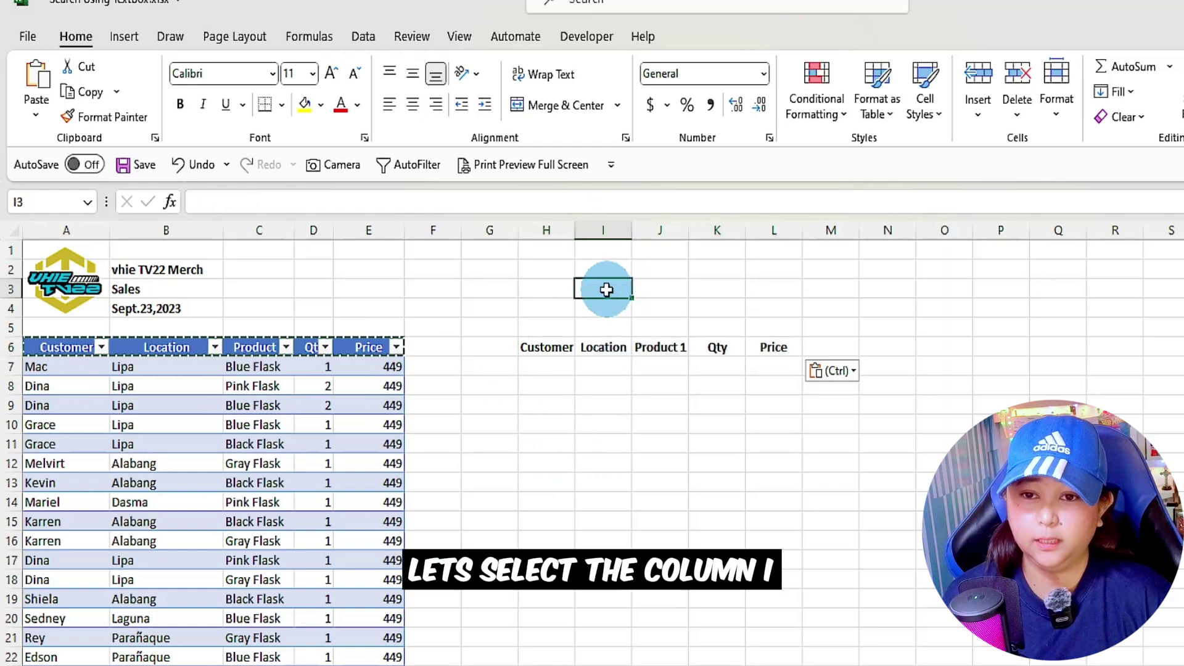
click(587, 37)
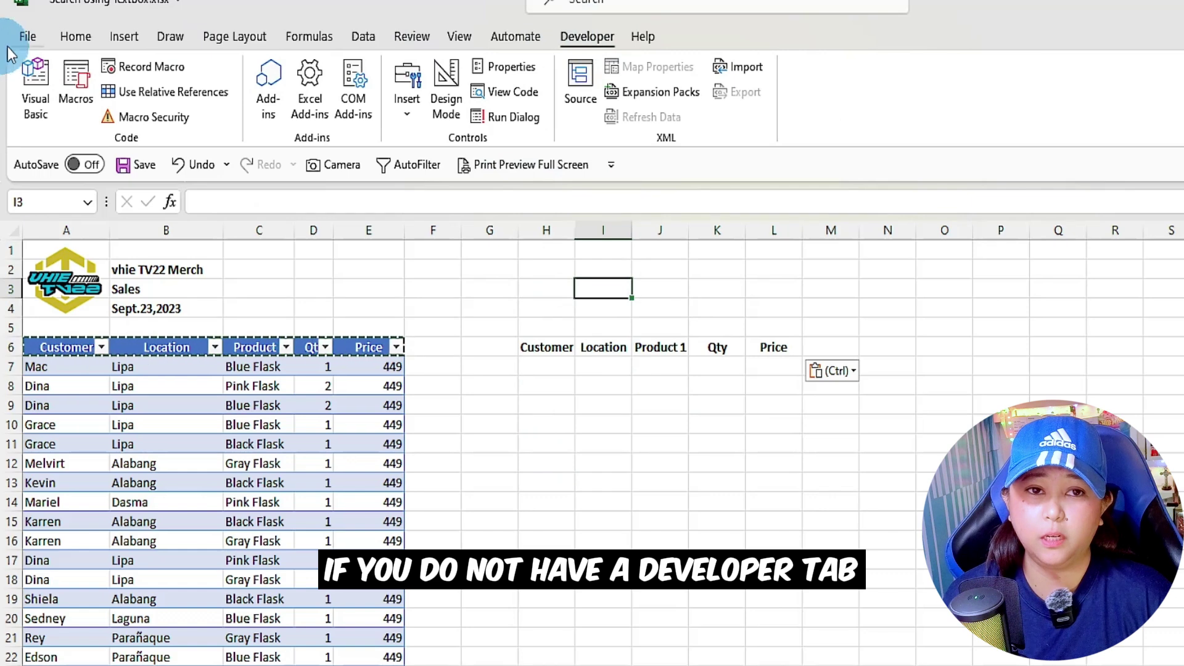
click(76, 37)
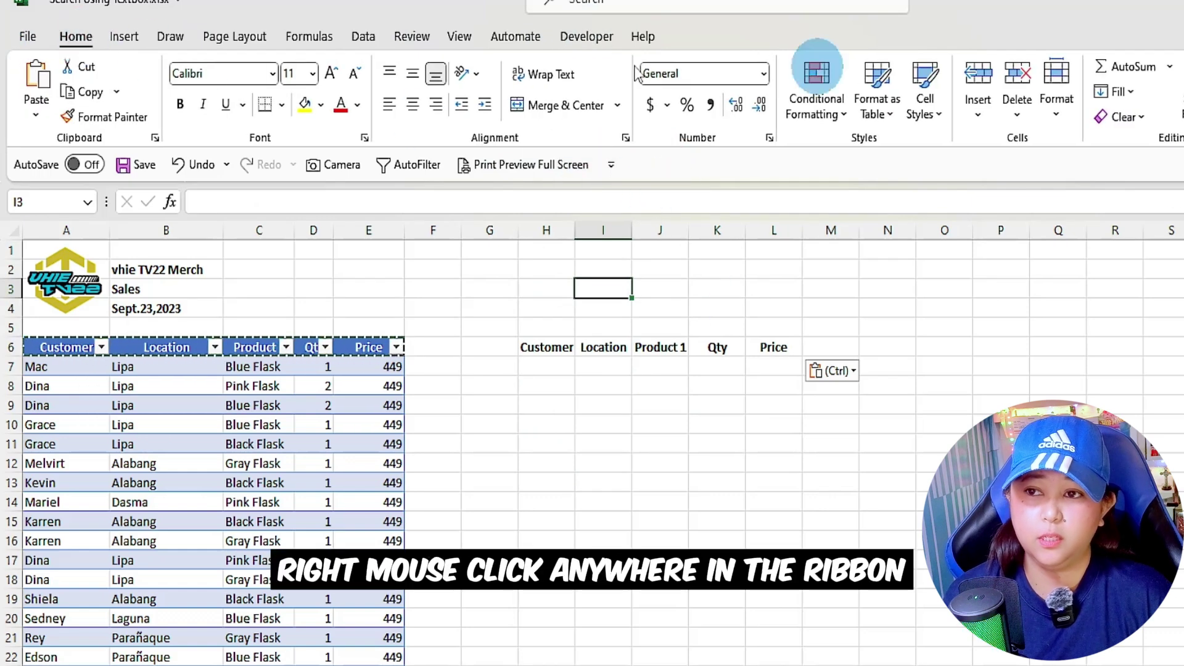
right_click(593, 136)
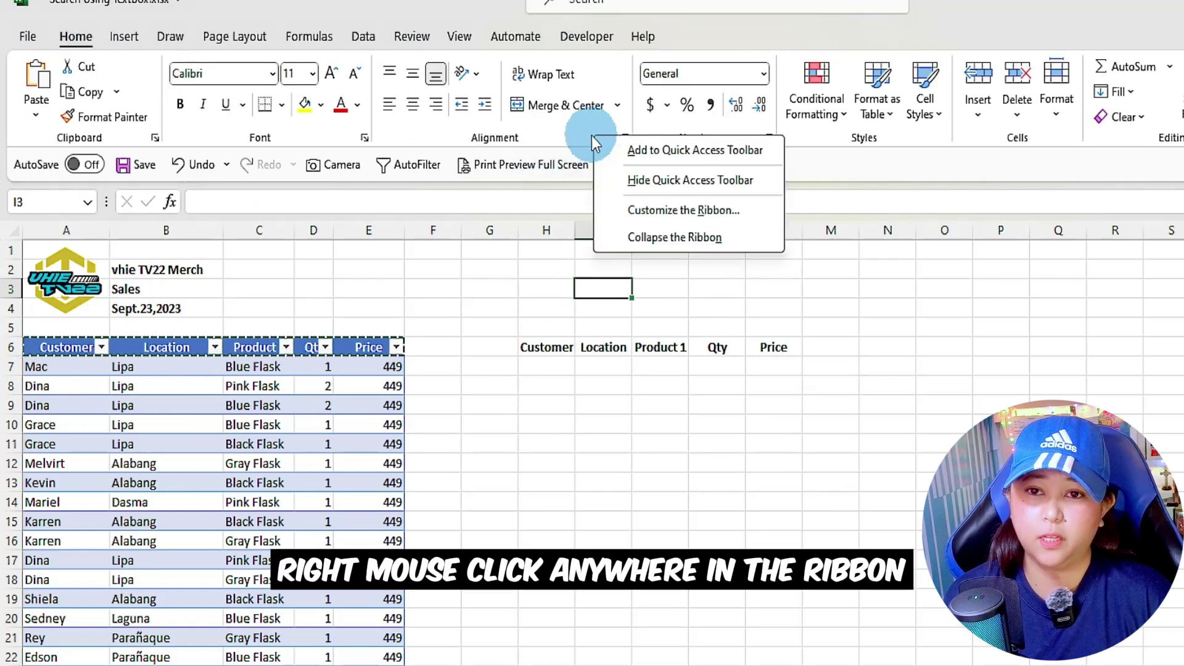
click(695, 206)
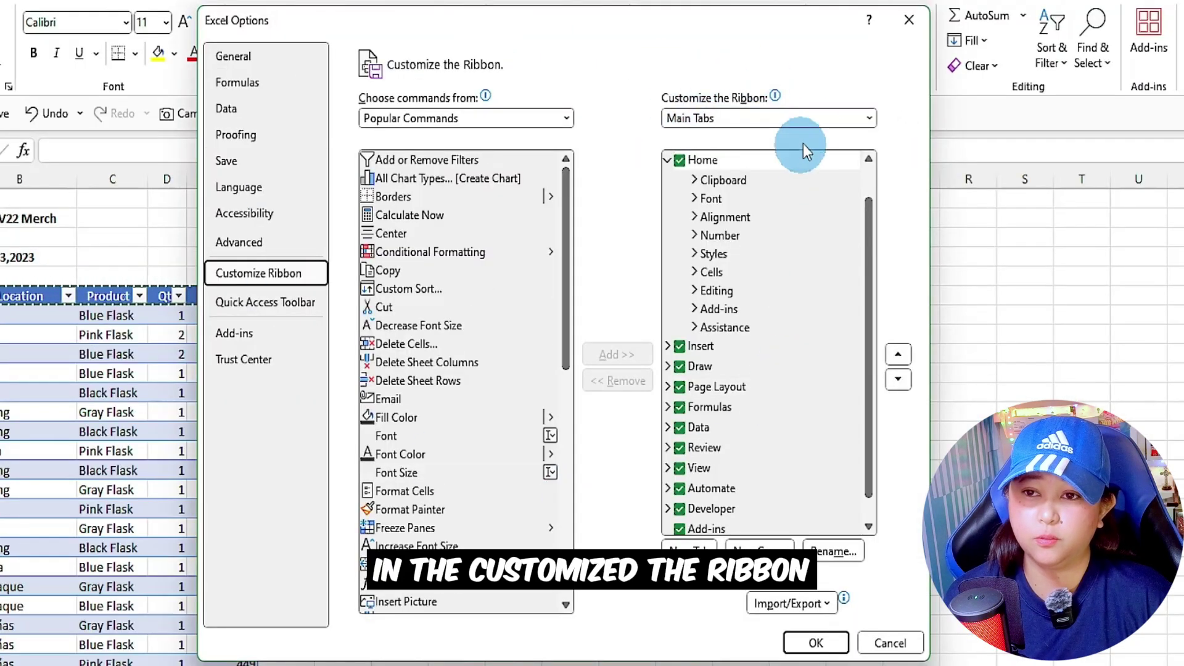
scroll(743, 376, down, 1)
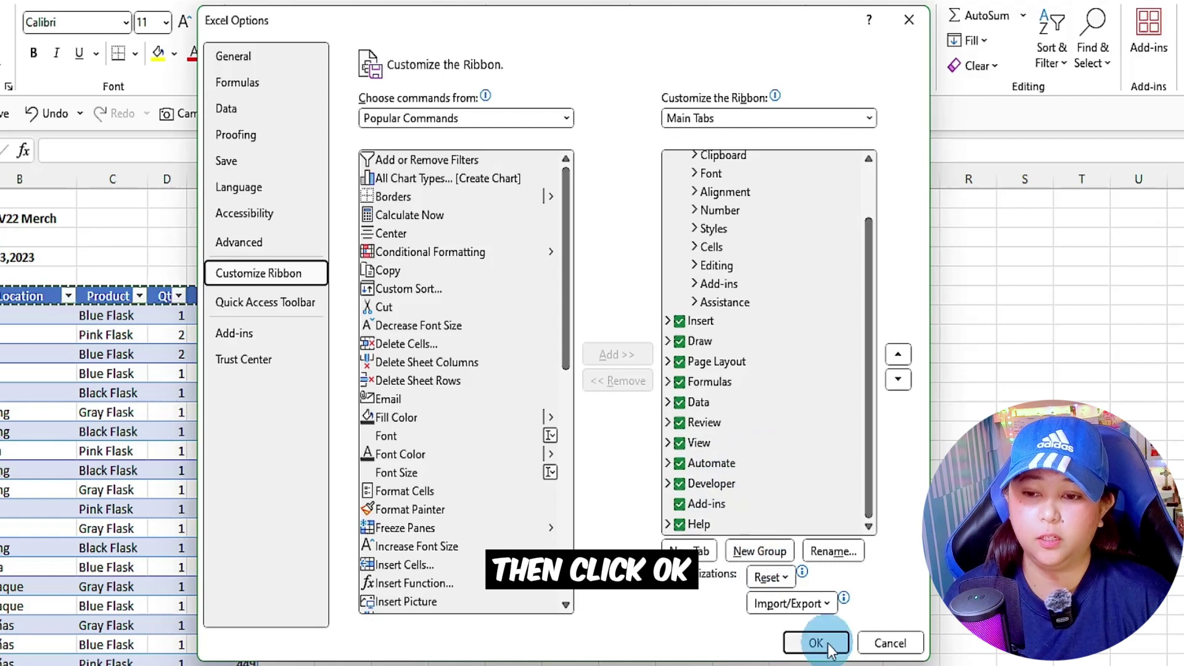
click(820, 643)
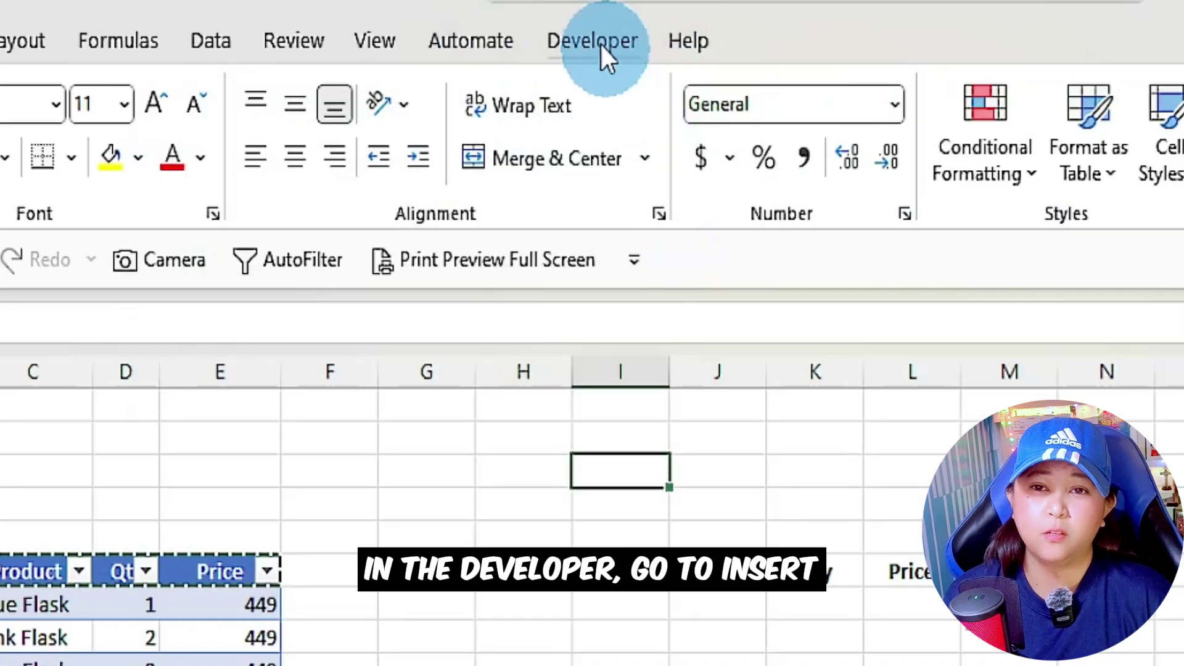
Insert an ActiveX text box above the copied headers, spanning cells I3 to K3.
click(597, 47)
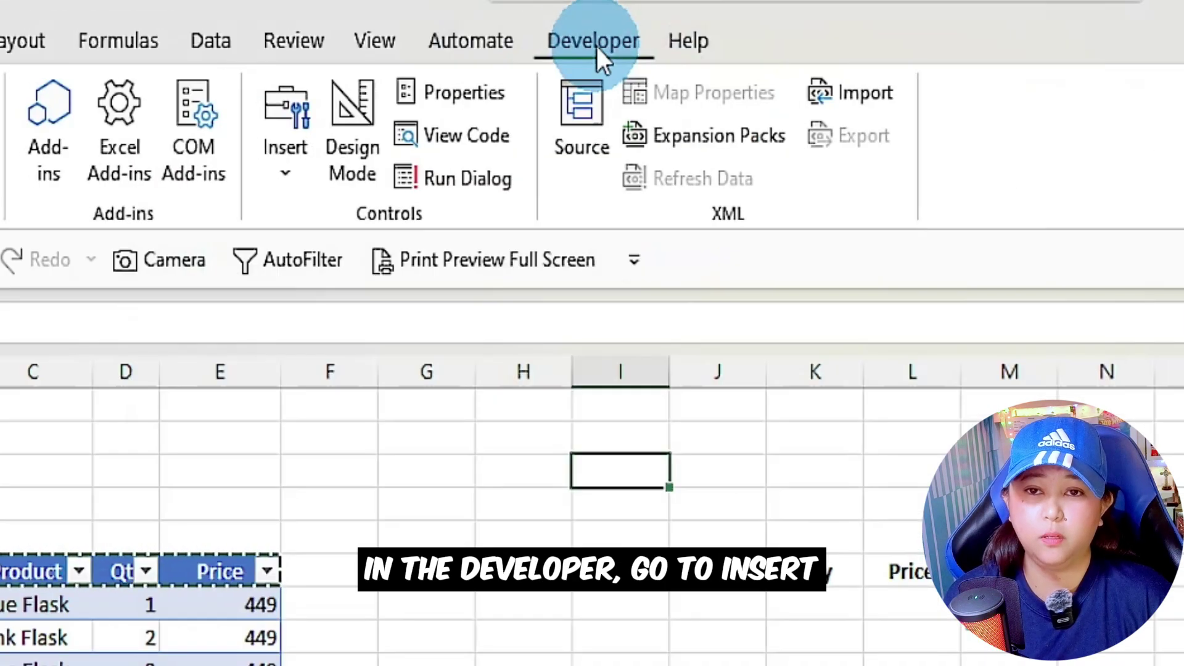
click(286, 184)
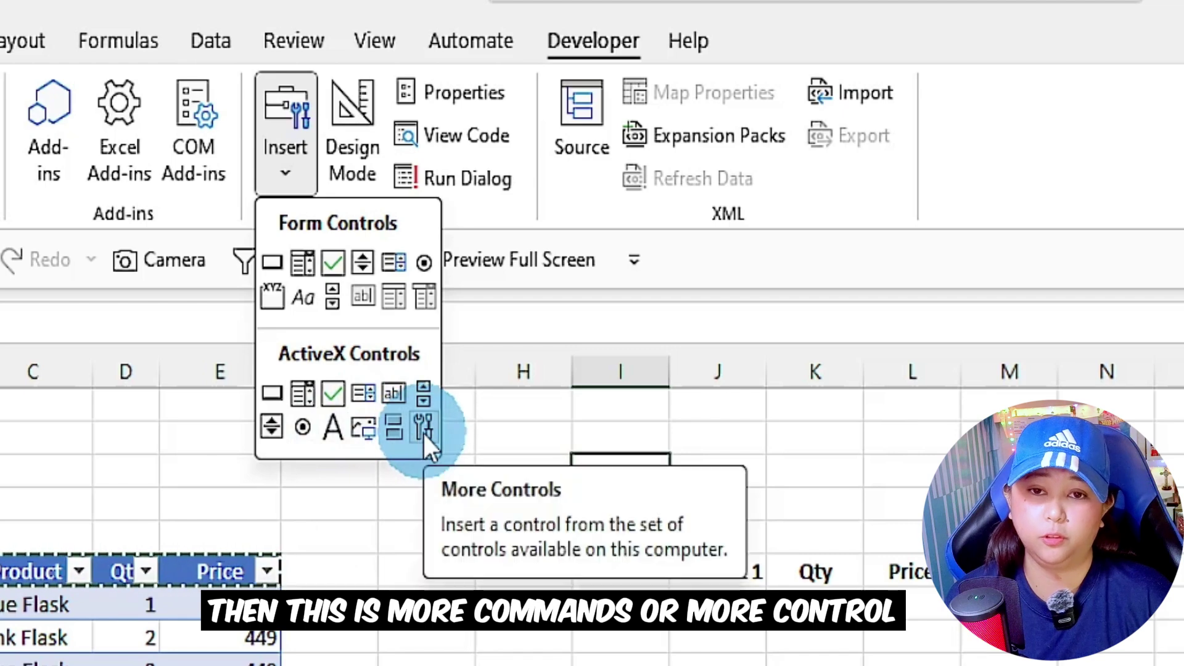
click(393, 393)
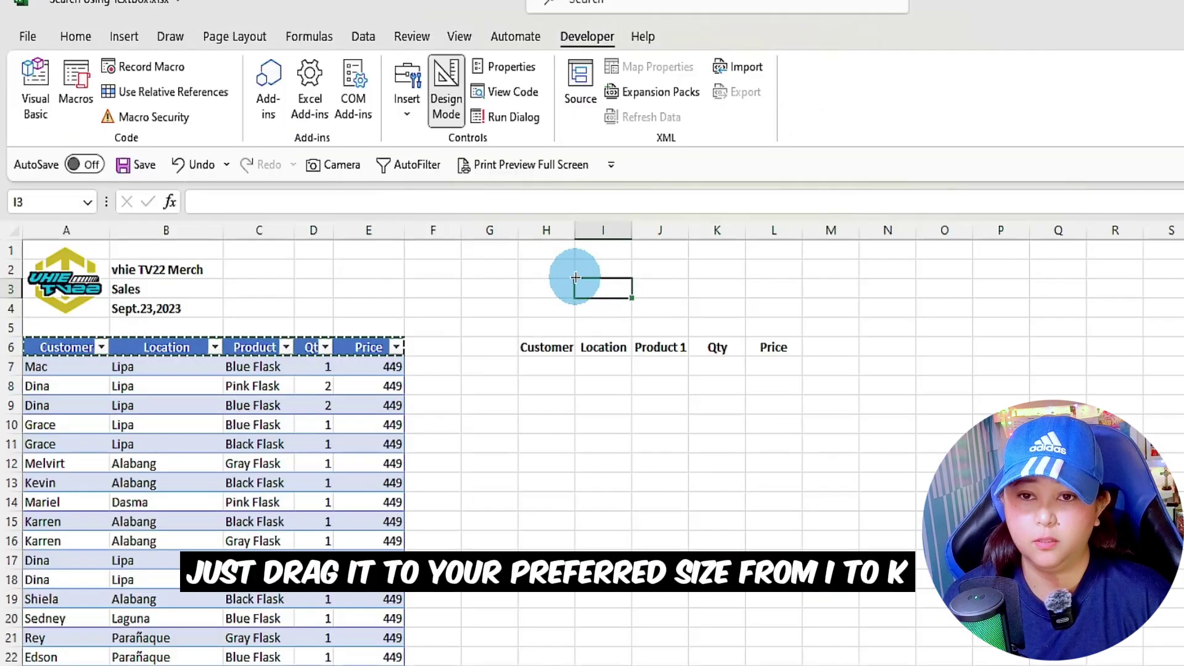
drag(574, 277, 745, 297)
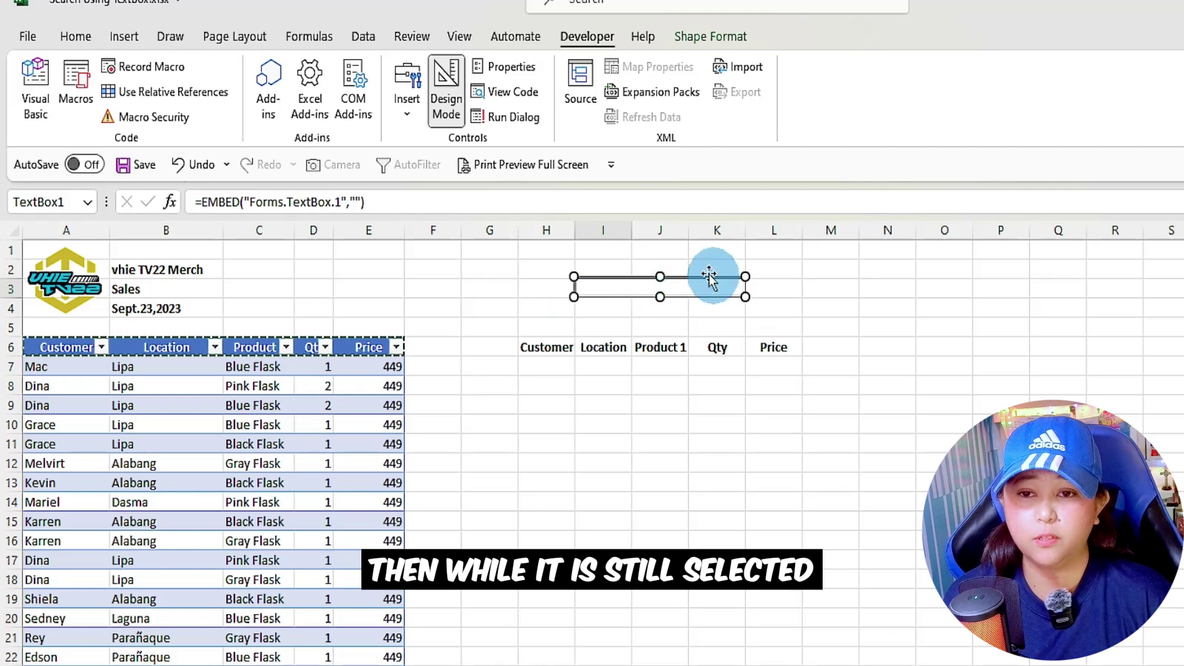
Set the text box's LinkedCell property to I3 and close its properties.
right_click(587, 287)
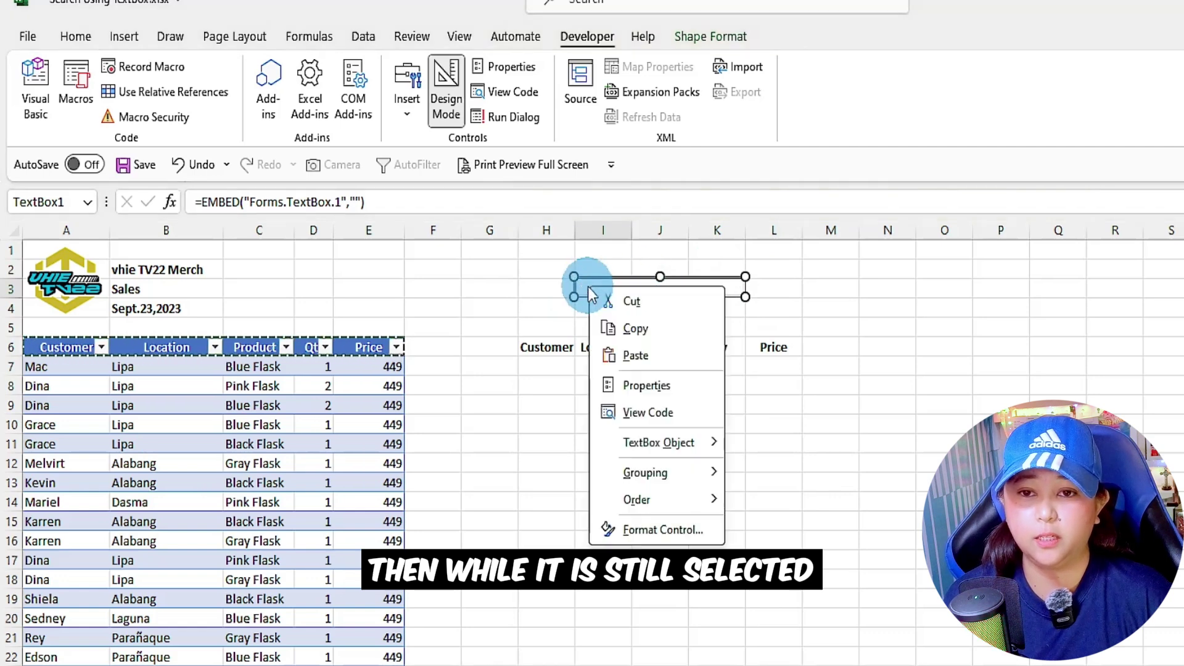
click(654, 390)
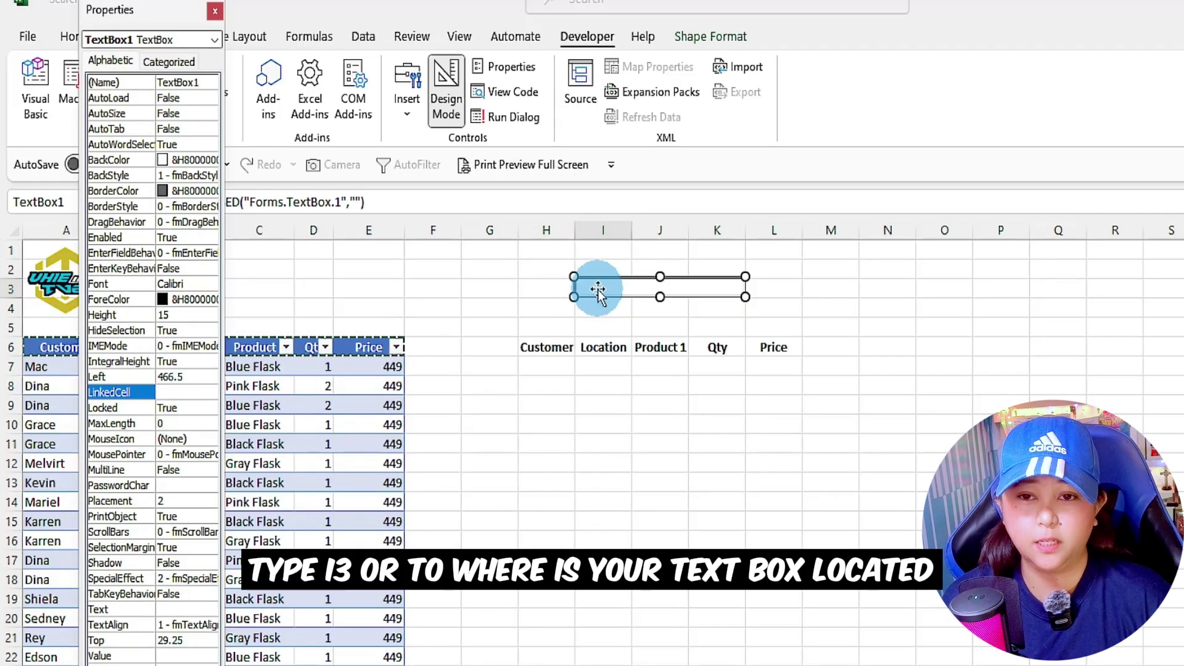
click(170, 390)
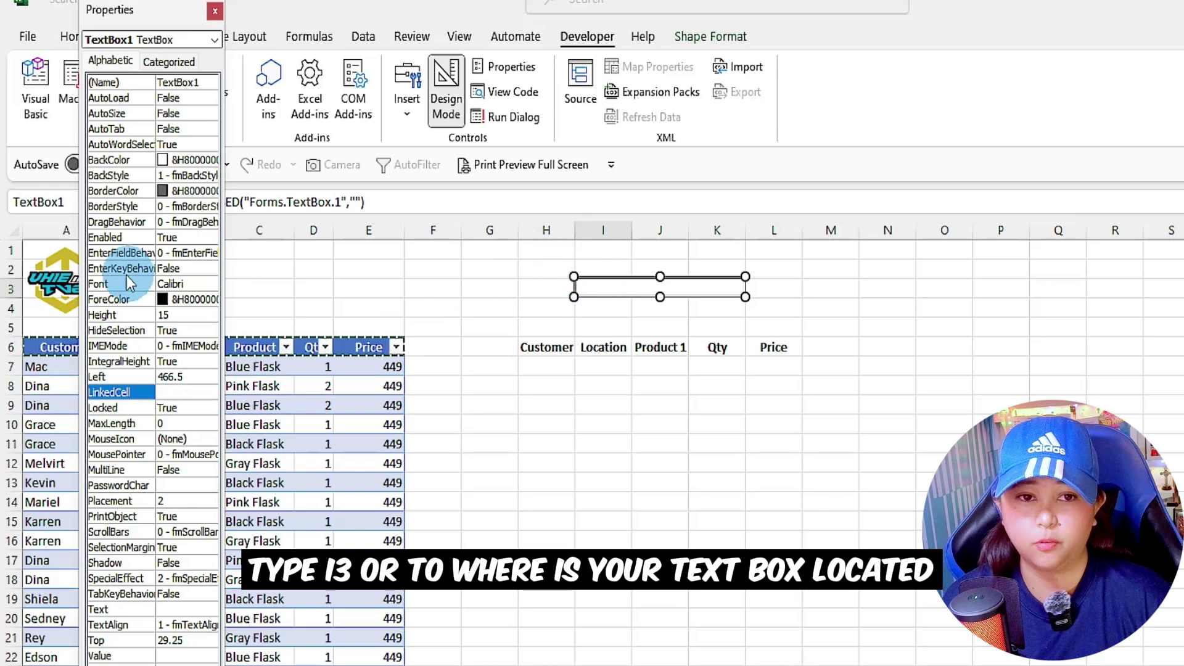
click(172, 389)
text(I3)
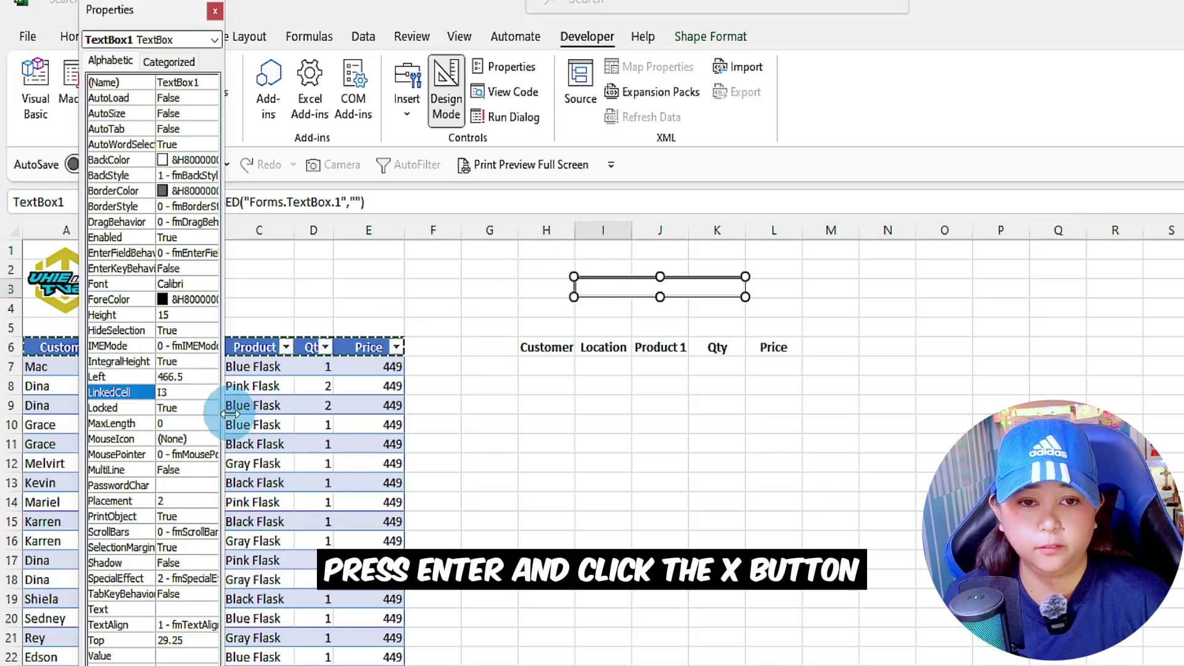
click(212, 13)
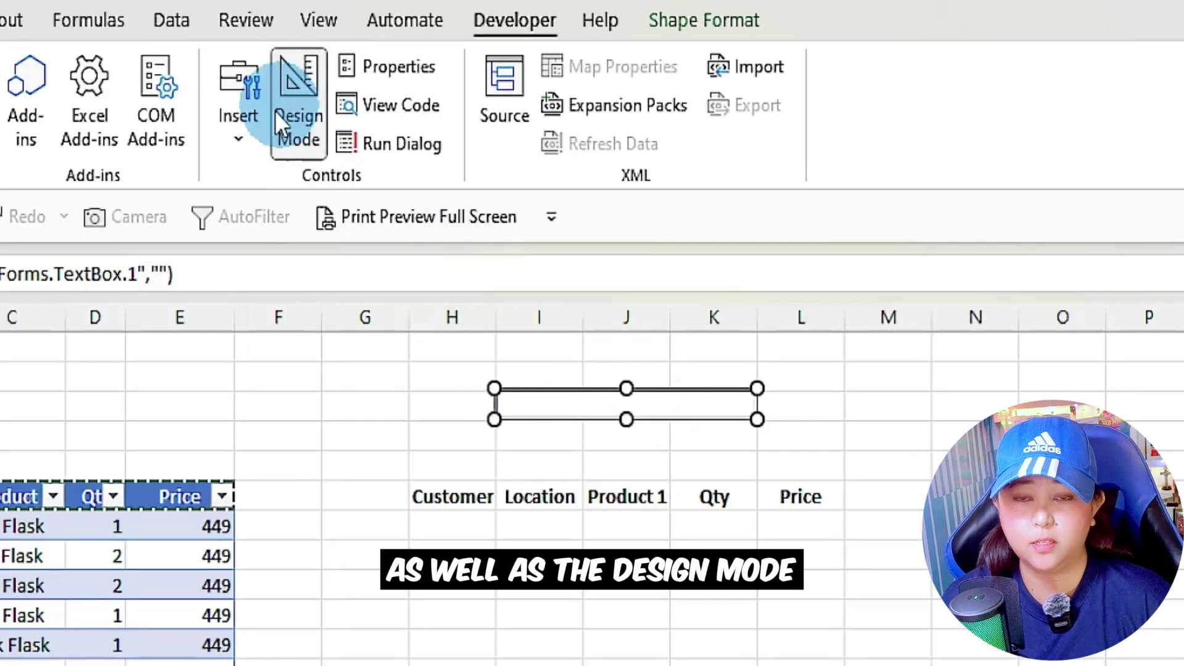
Turn off Design Mode and enter the test text "vhie" in the text box.
click(301, 123)
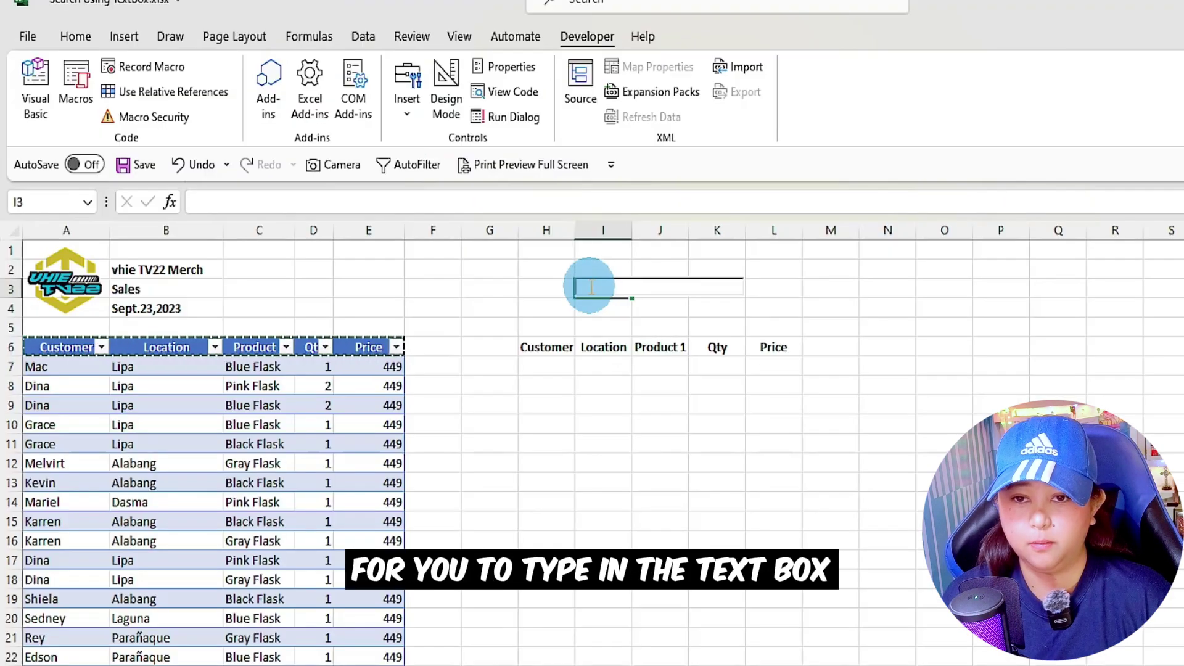
click(520, 404)
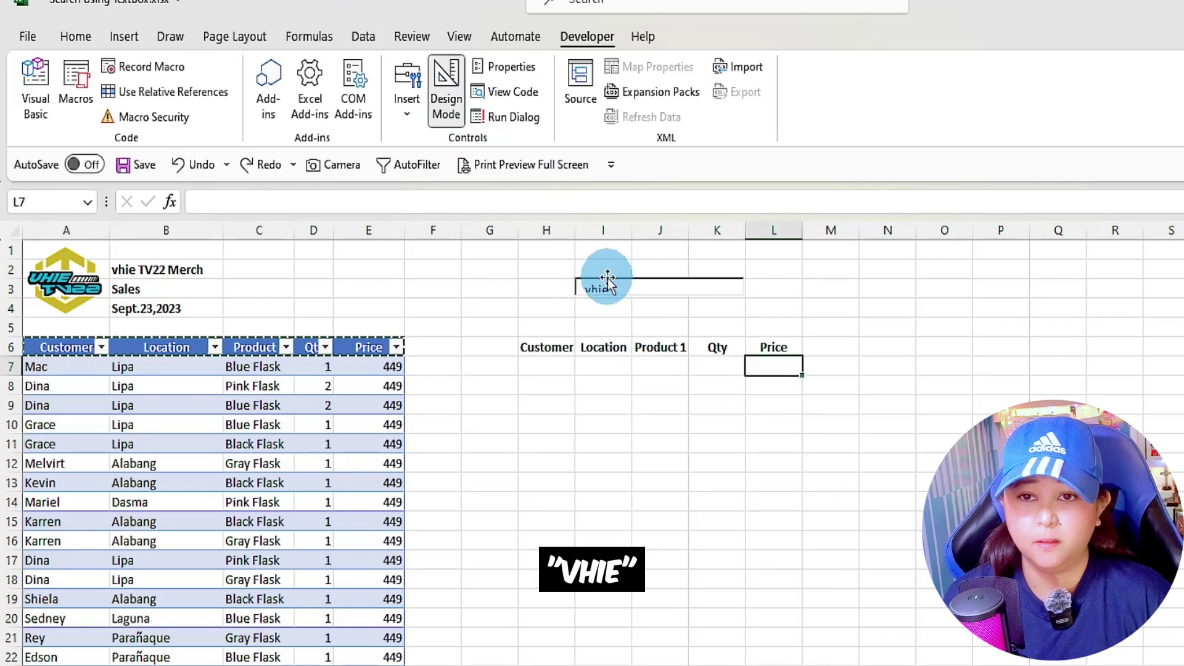
click(603, 288)
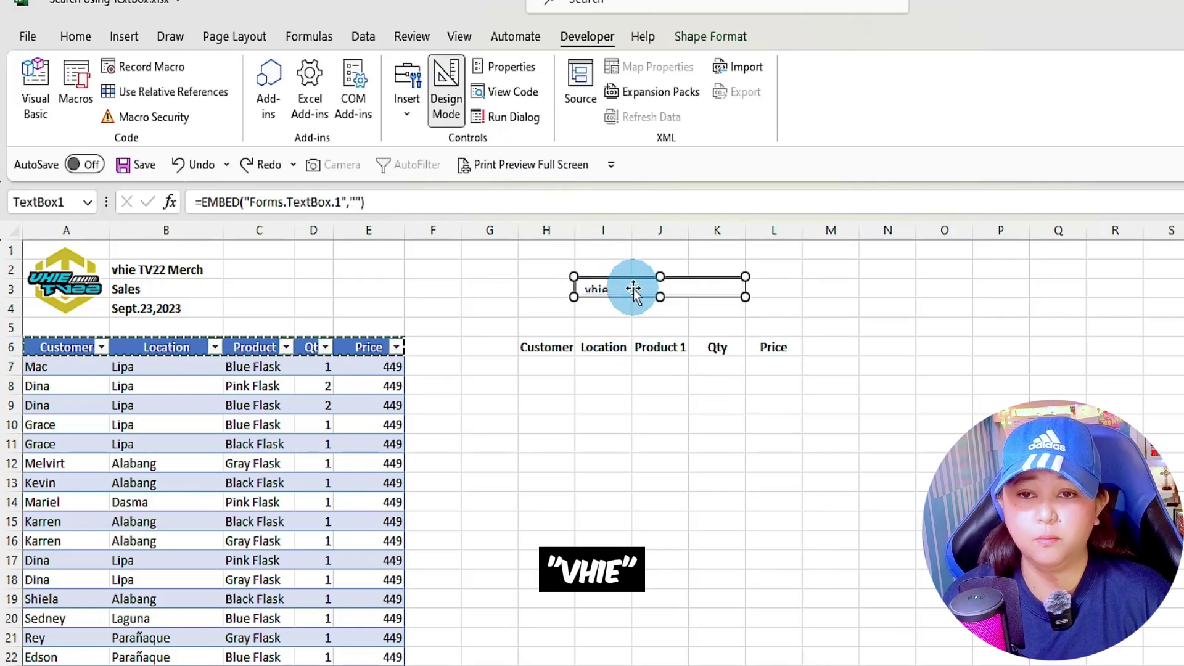
click(446, 99)
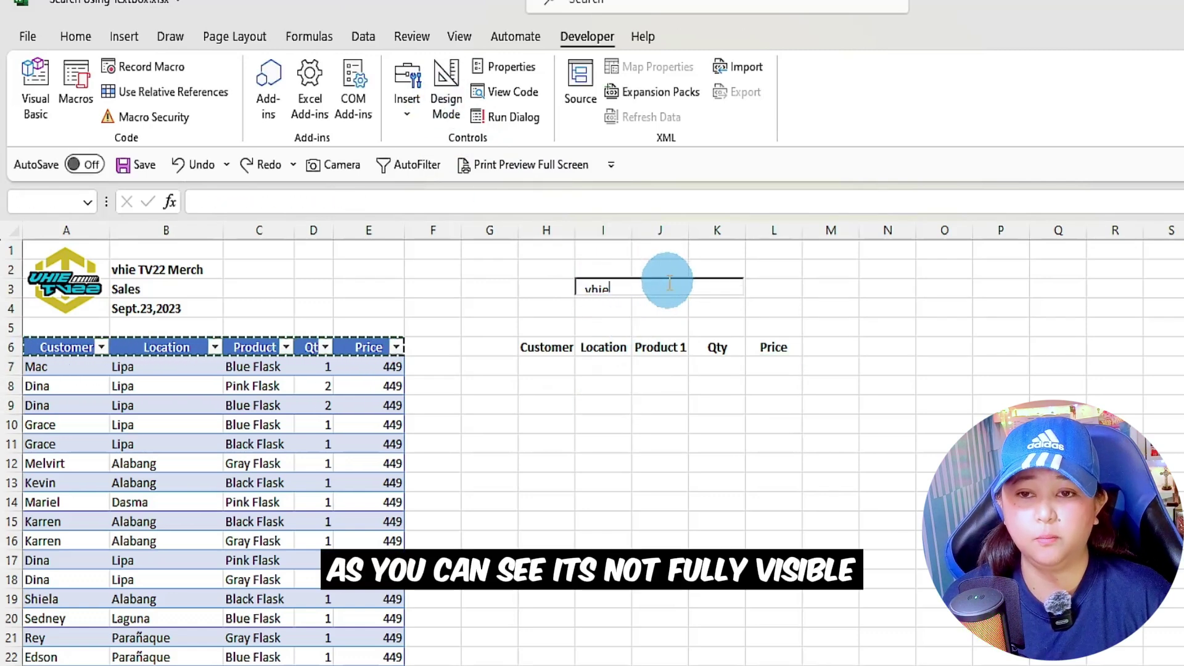
Make the text box slightly taller in Design Mode so its text fits, and leave Design Mode to allow input.
click(447, 104)
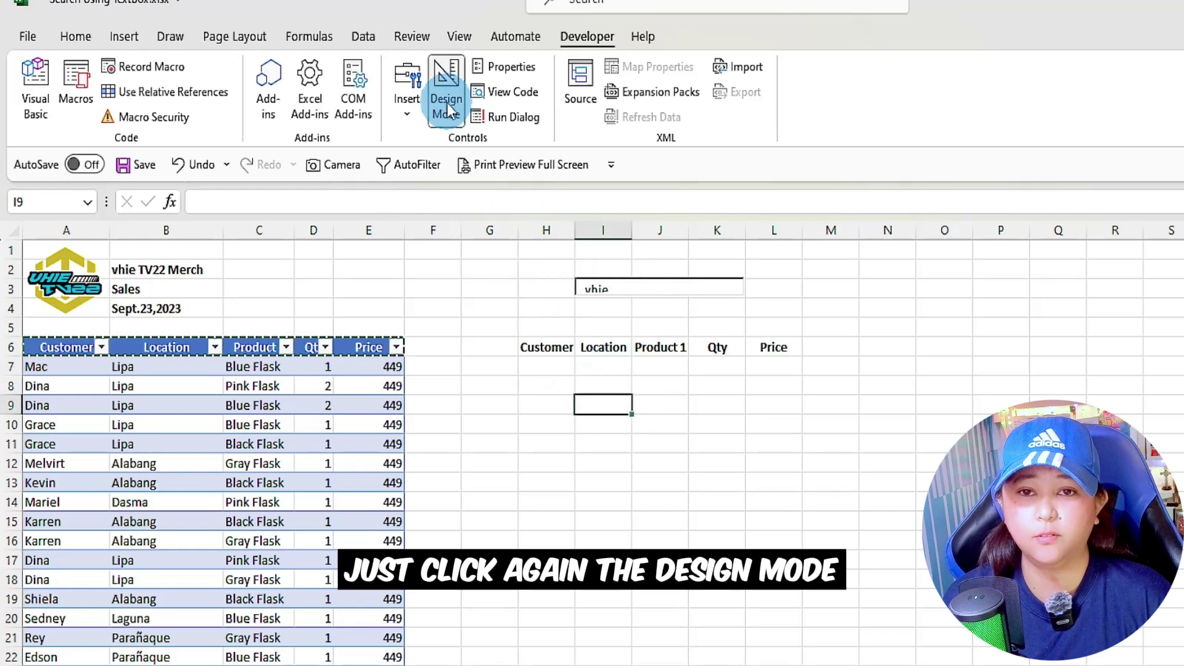
click(447, 102)
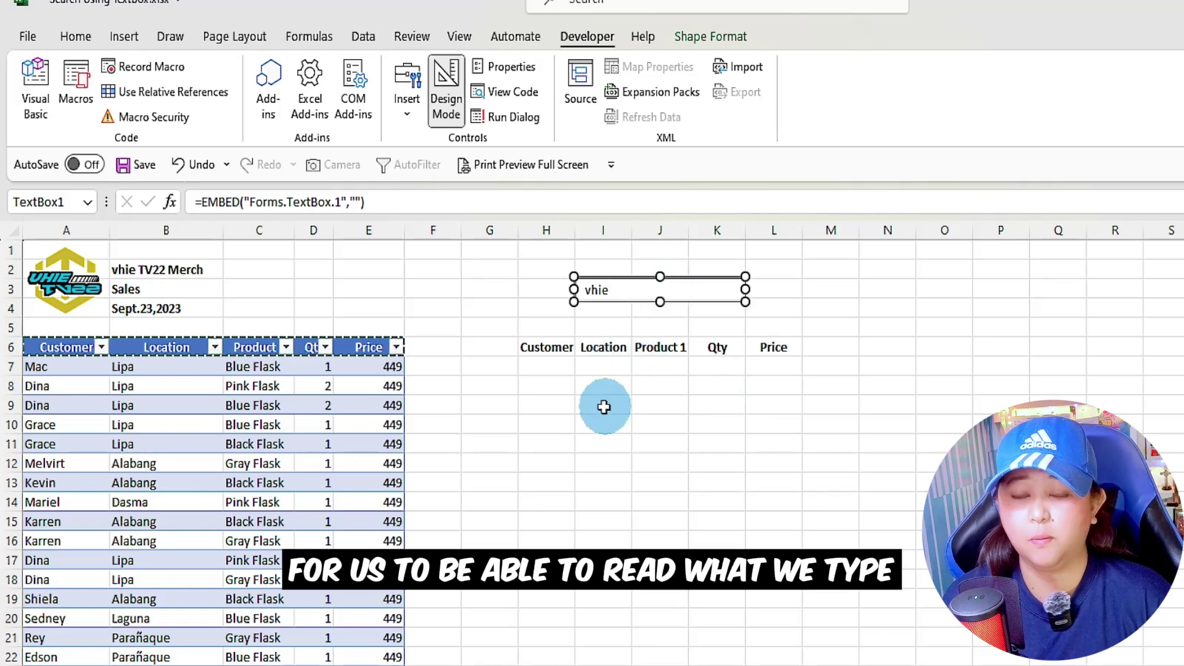
click(450, 105)
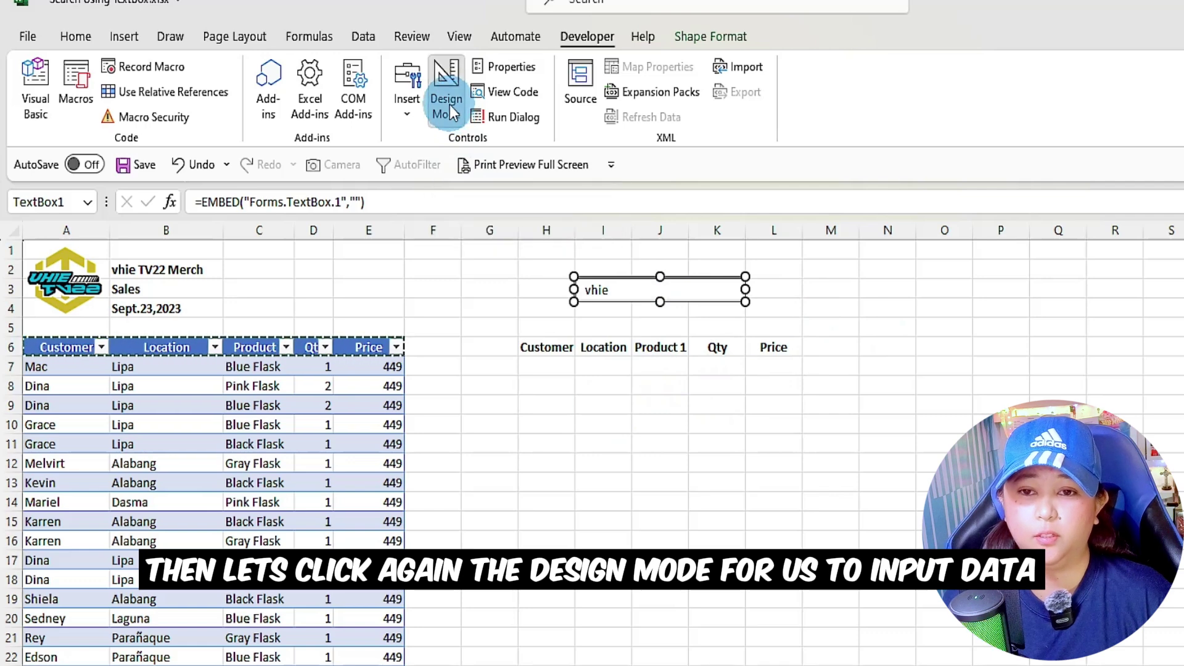
click(613, 291)
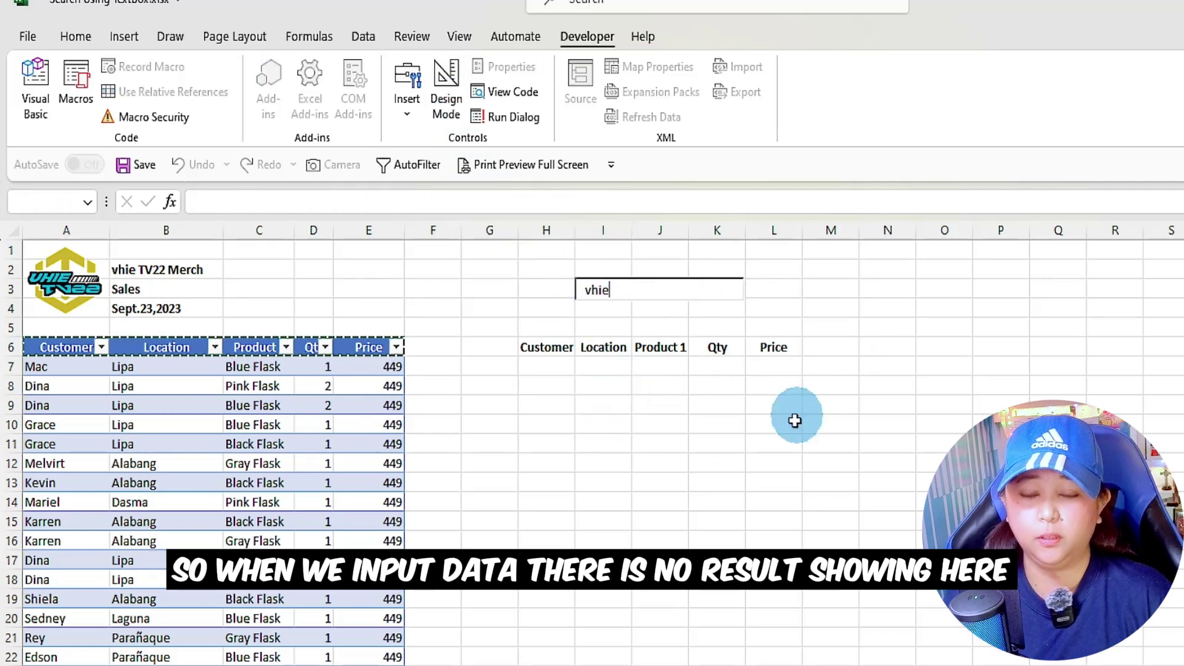
drag(547, 367, 831, 637)
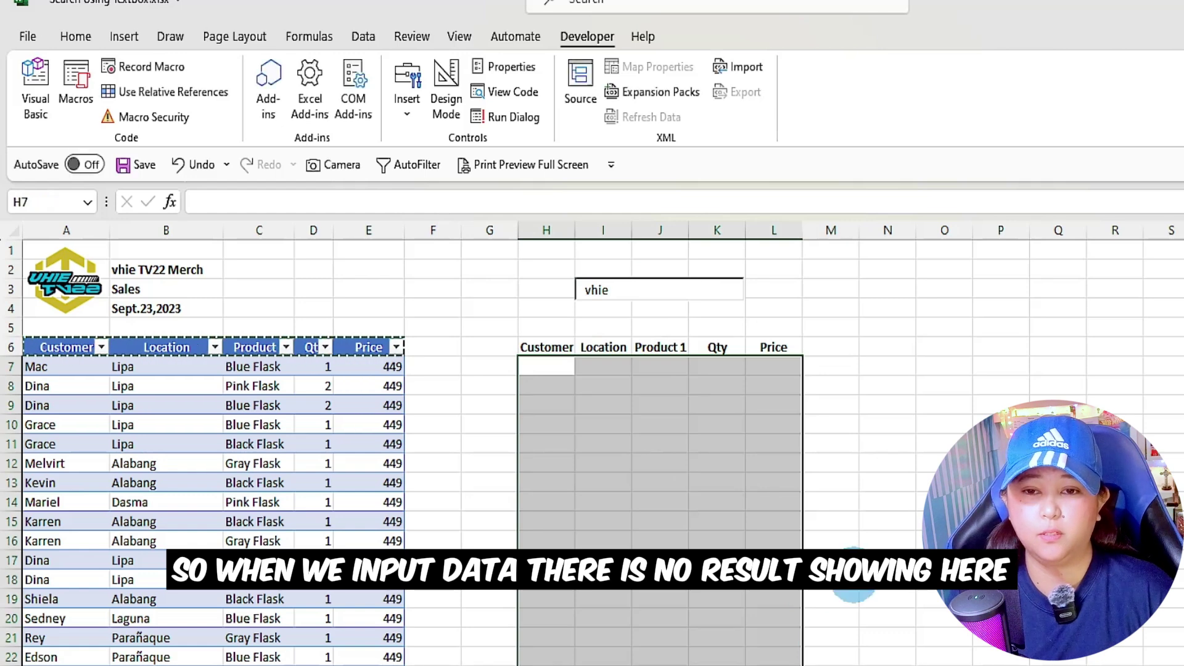
click(530, 370)
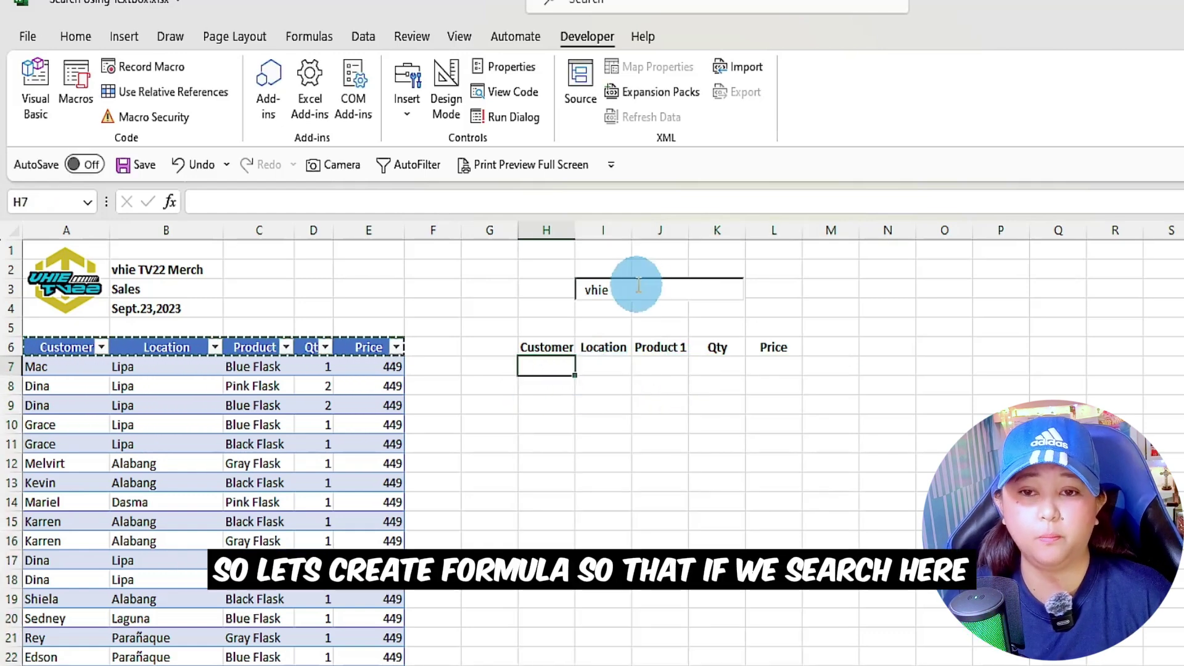
drag(553, 376, 551, 399)
drag(548, 561, 668, 619)
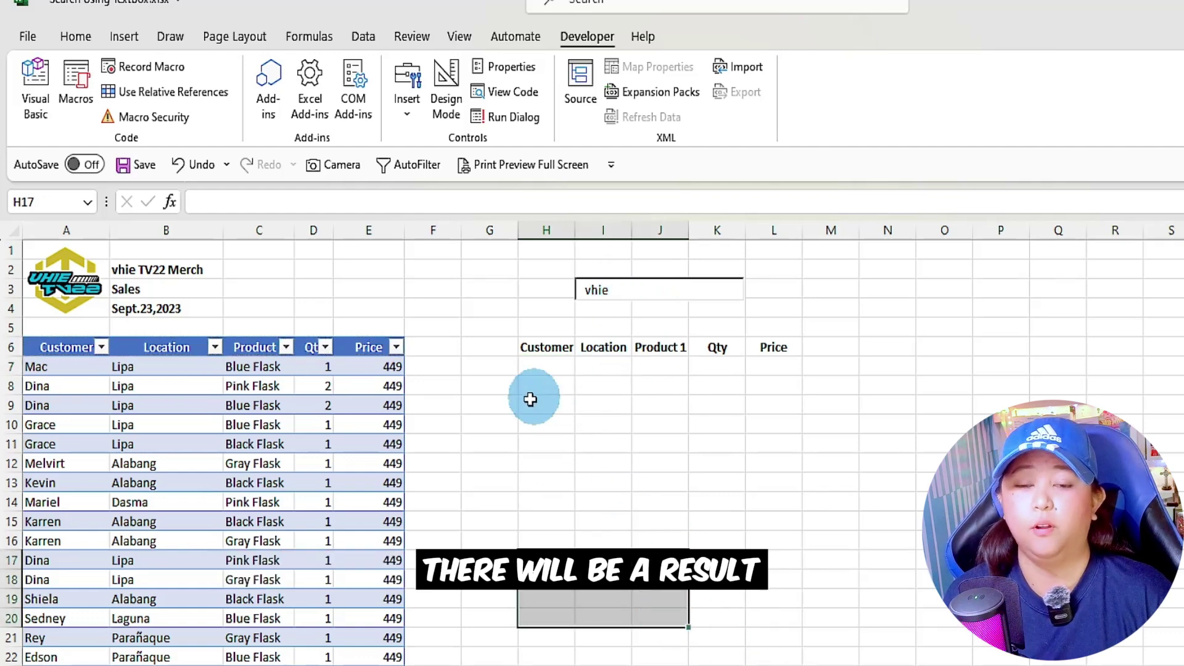
Enter =FILTER(Sales,Sales[Customer]=I3,"None") in cell H7 to return the records matching the text box.
click(550, 366)
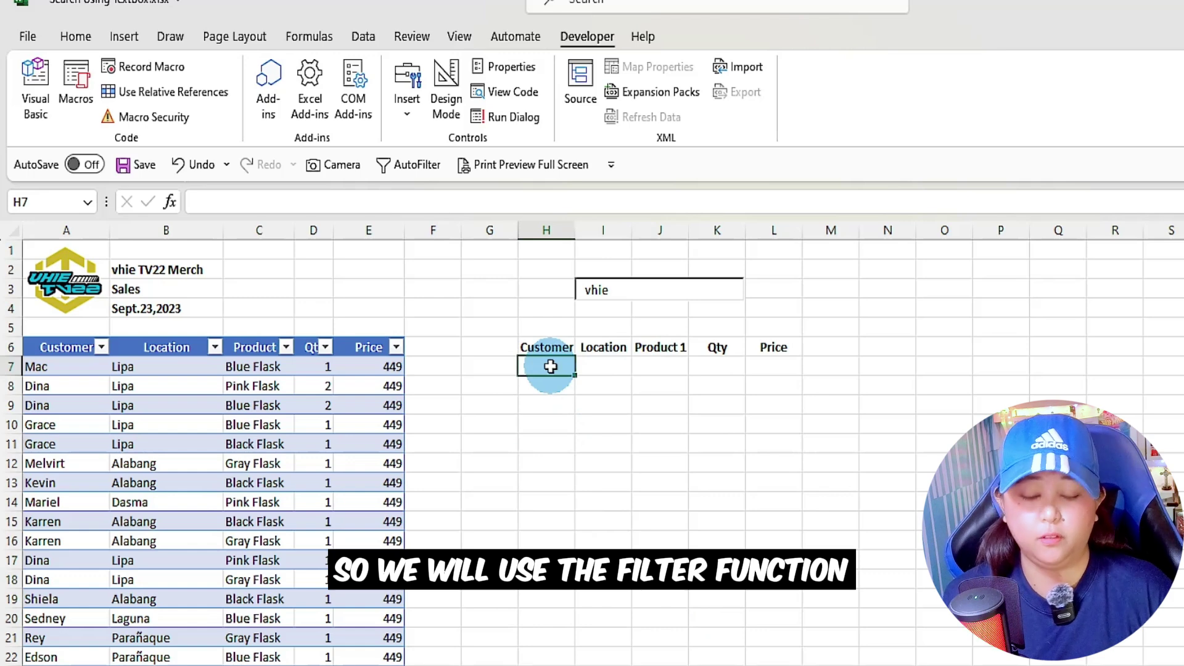
text(=filter()
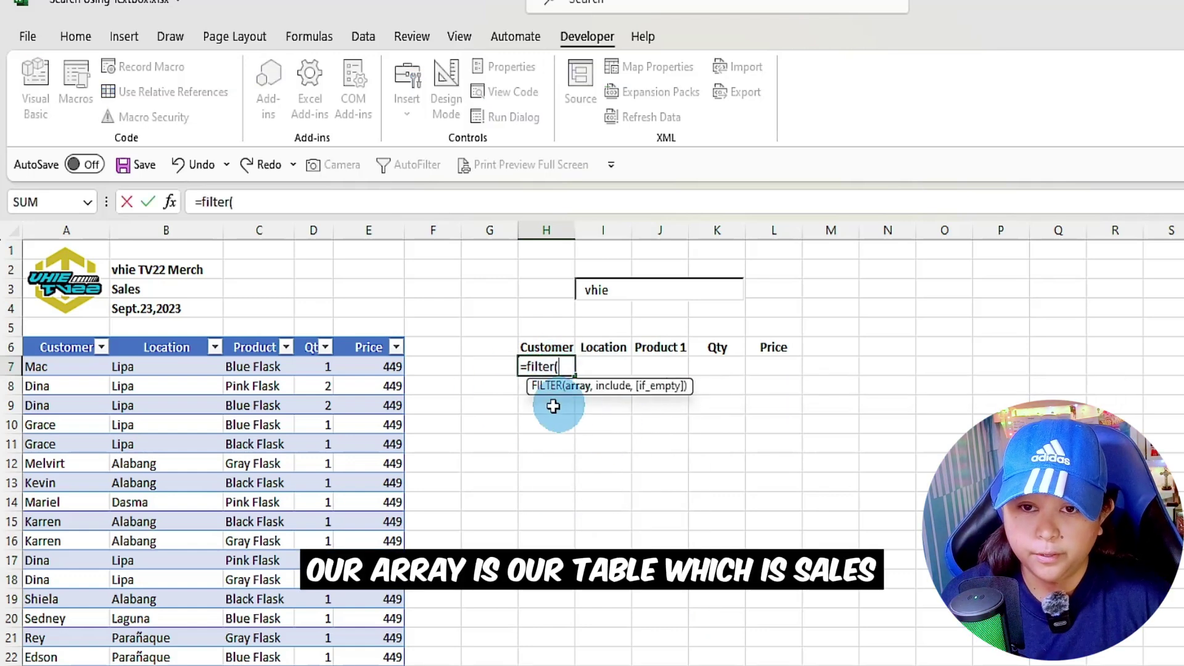
drag(70, 342, 362, 345)
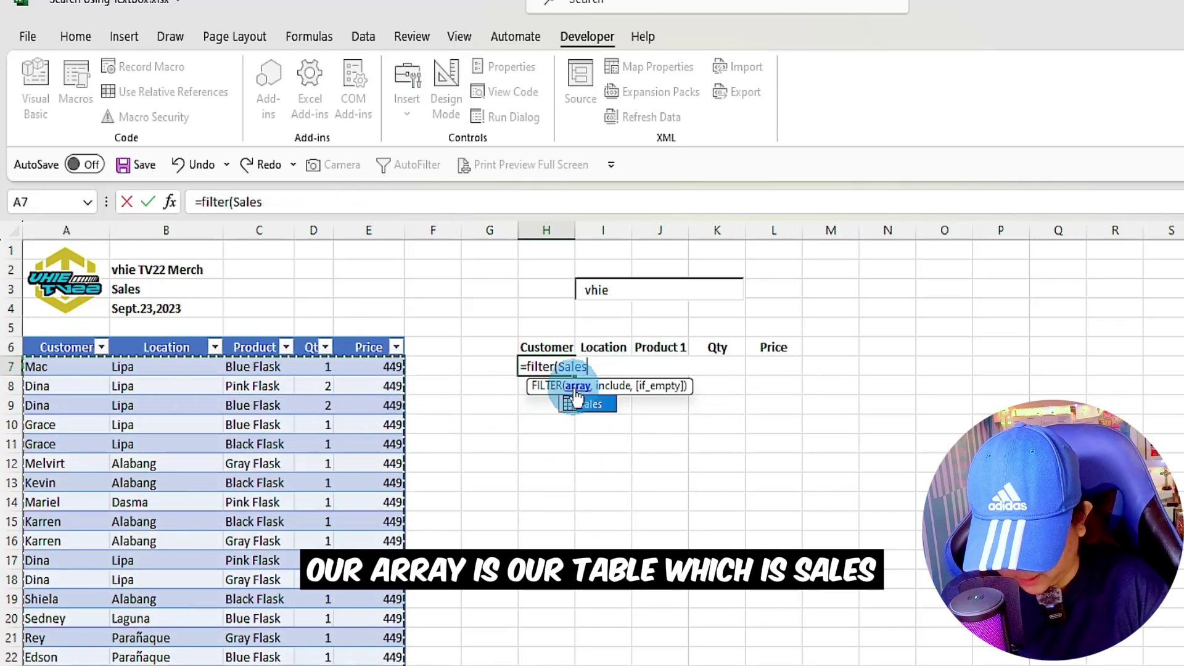
text(,)
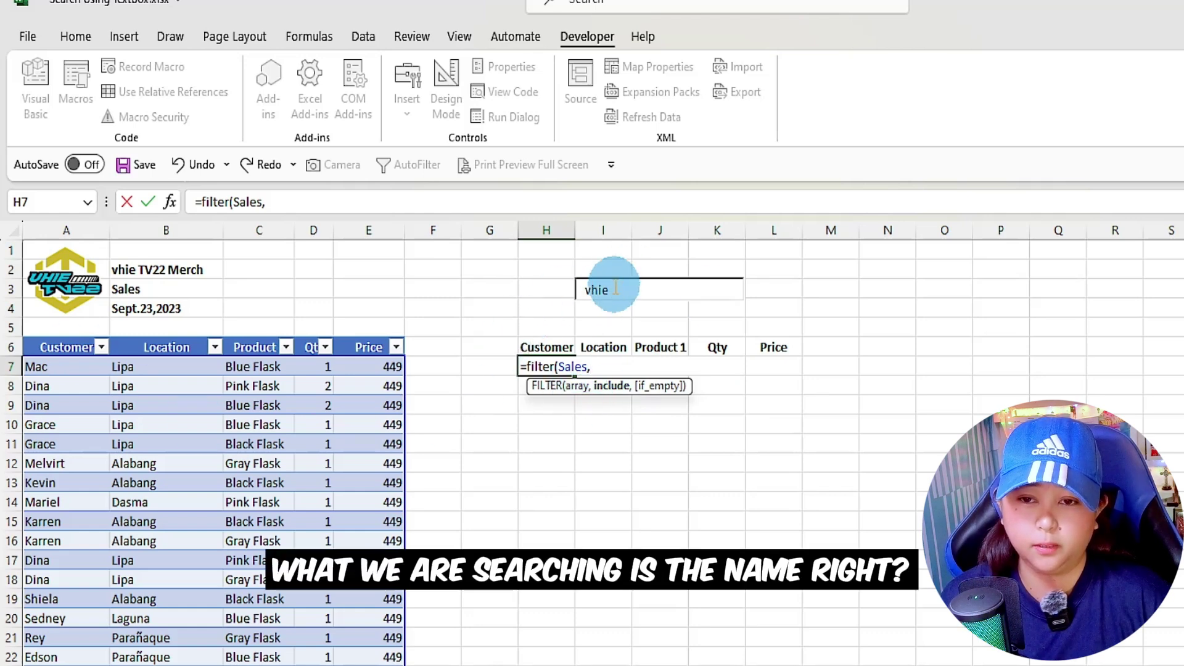
click(52, 336)
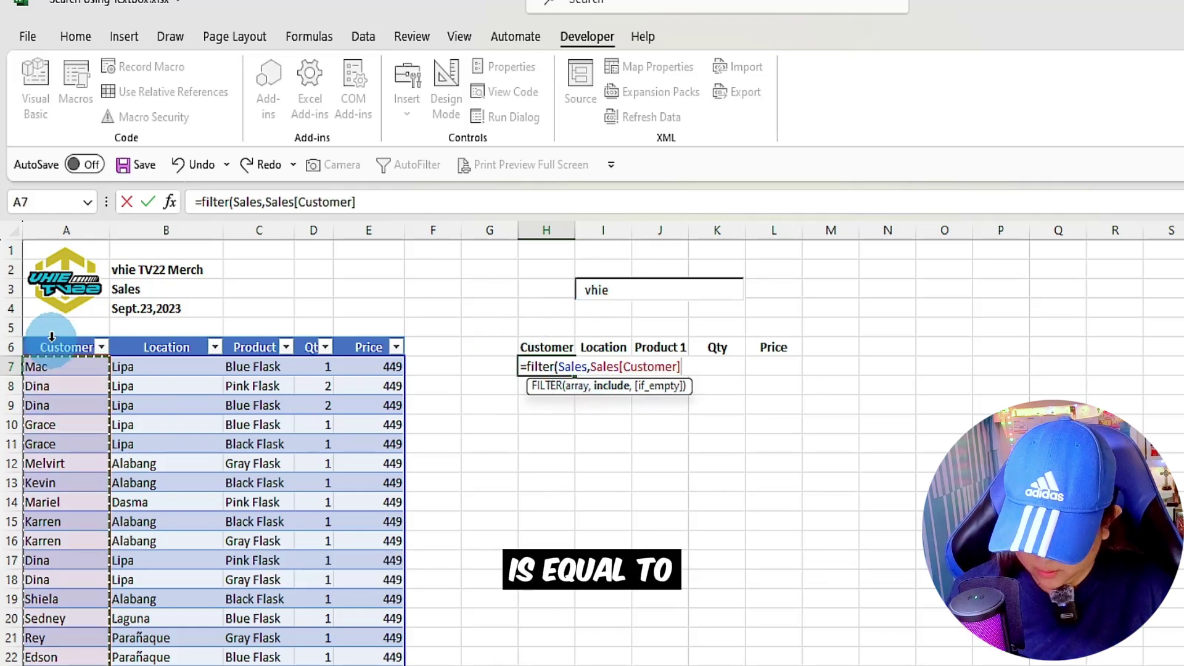
click(575, 290)
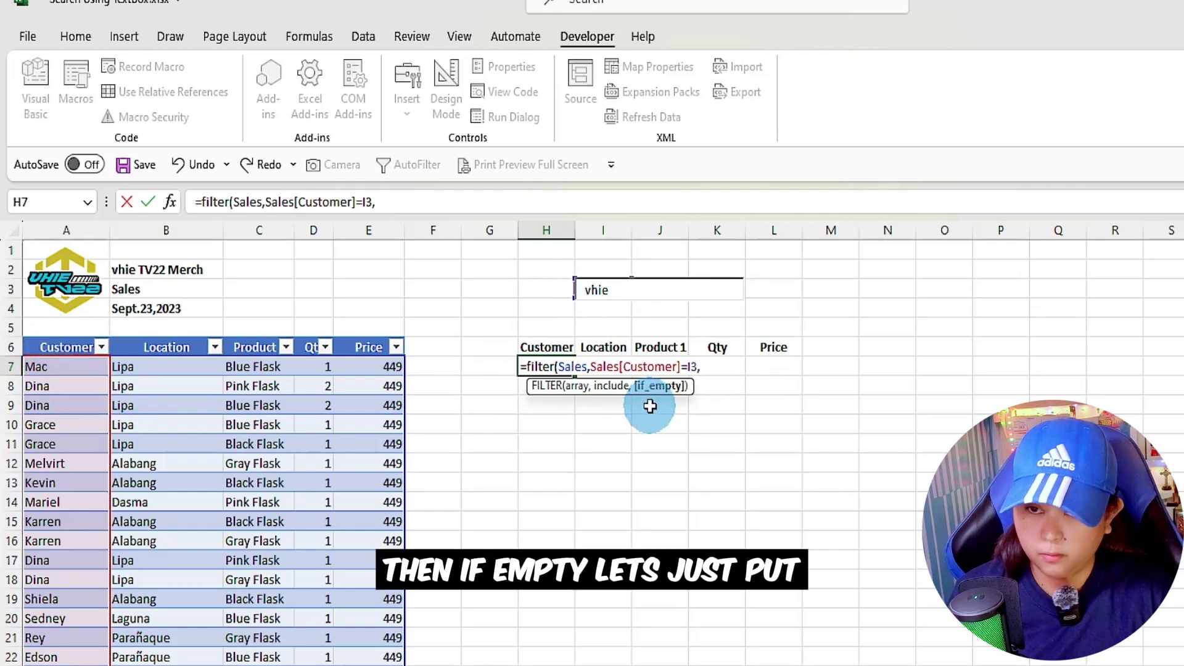
text(,")
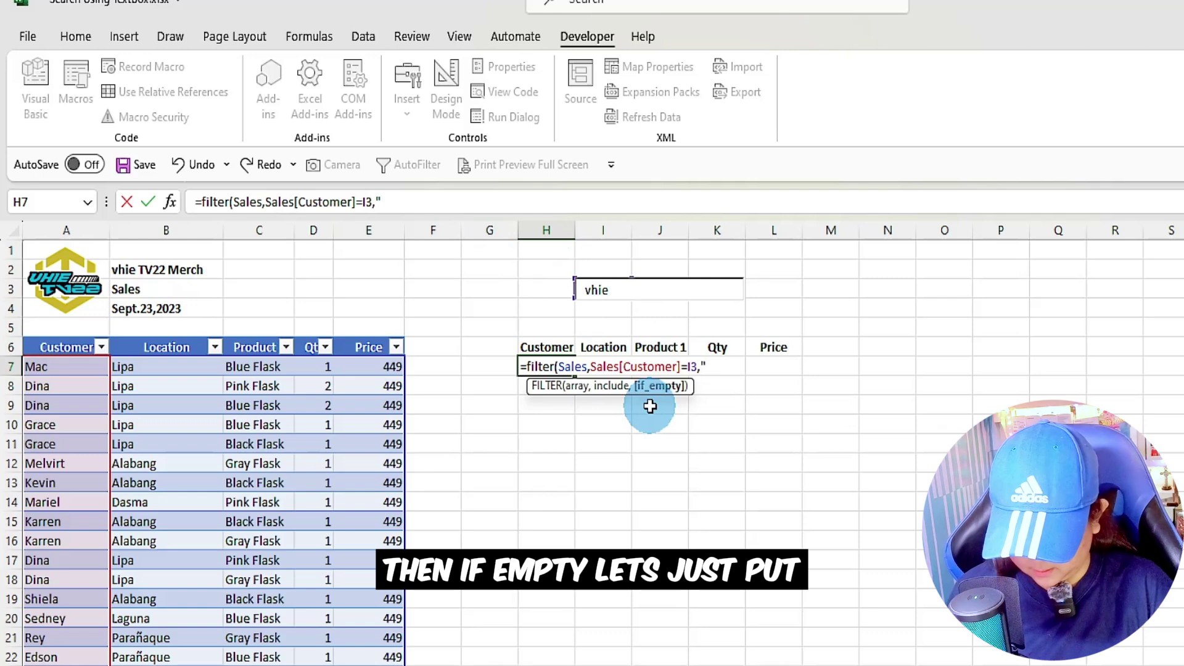
text(None"))
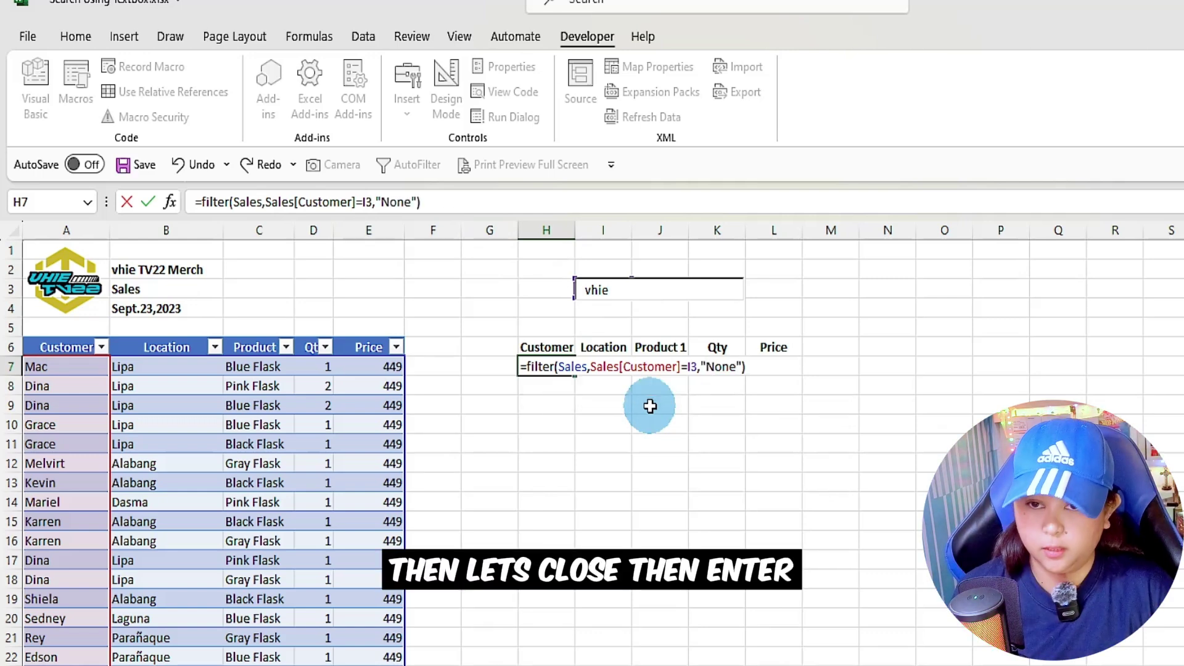
key(Return)
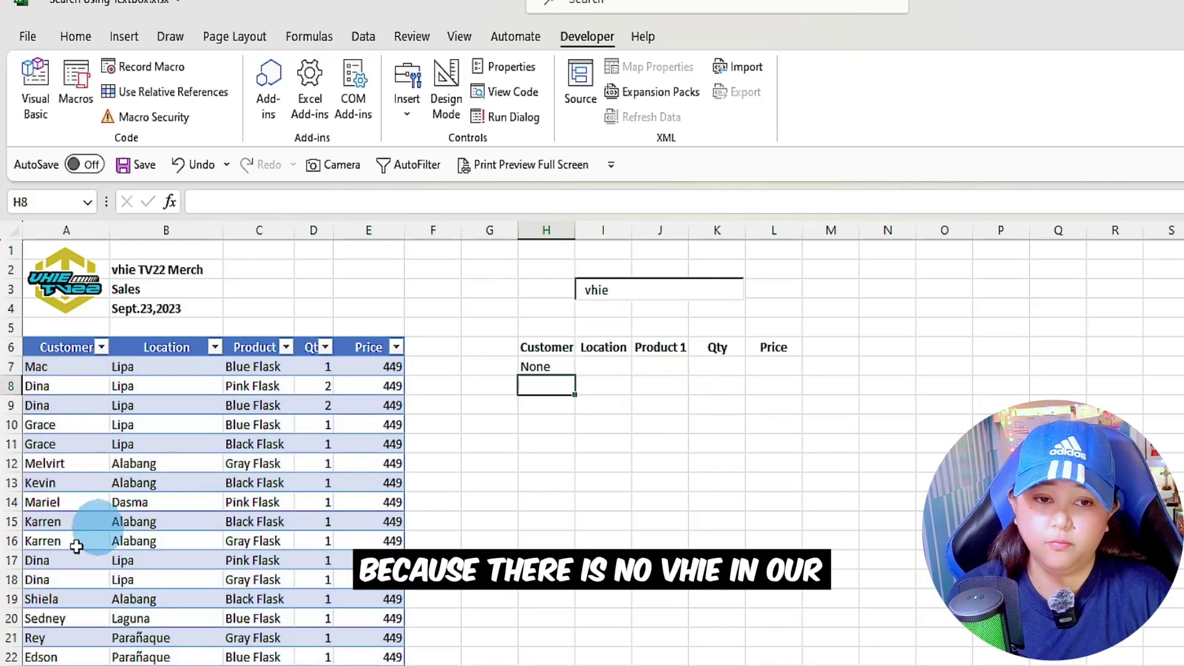
Test the text box with two different full customer names from the Sales table, one after the other.
click(77, 425)
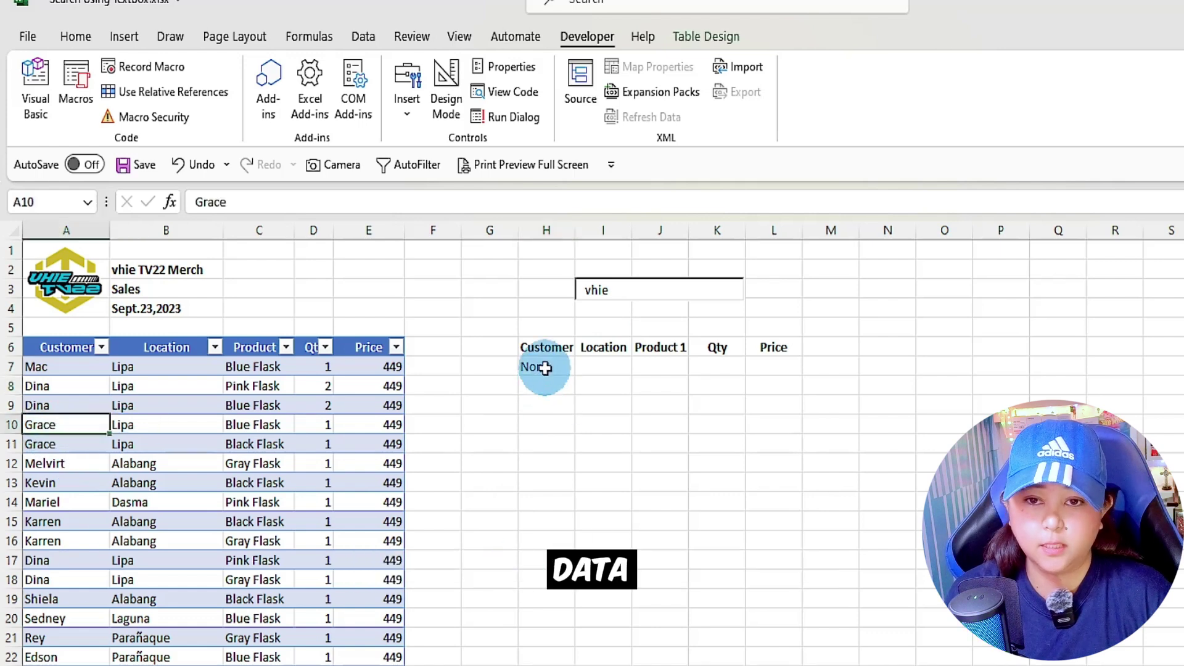
click(583, 294)
double_click(589, 291)
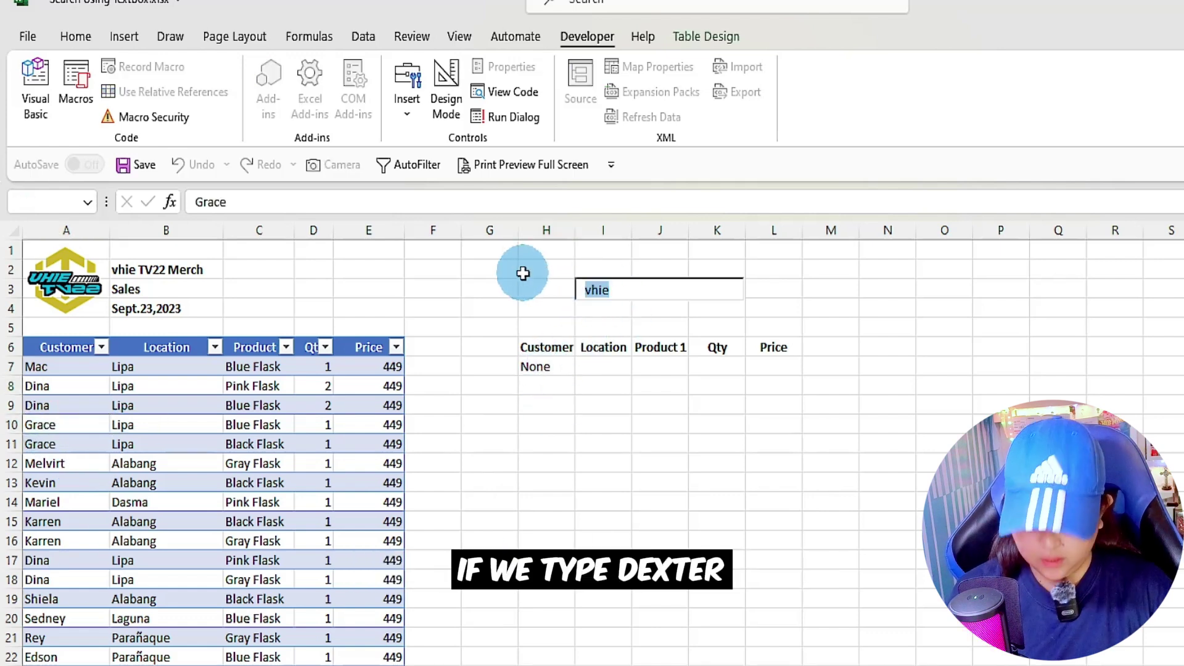
text(Dexter)
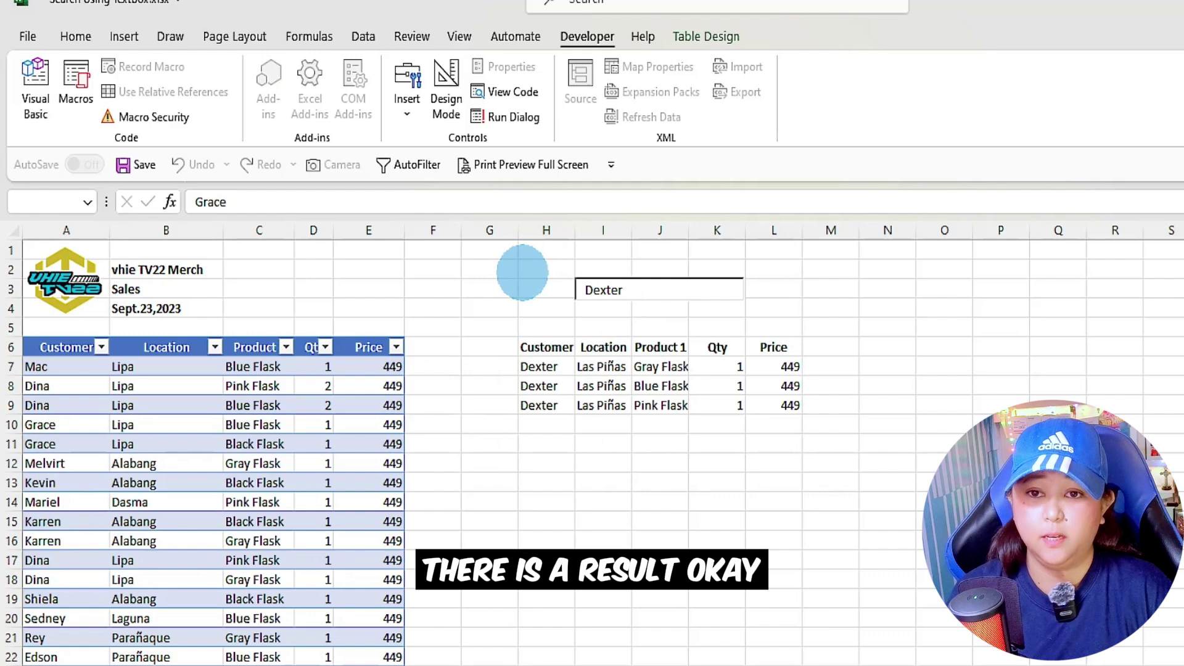
double_click(601, 290)
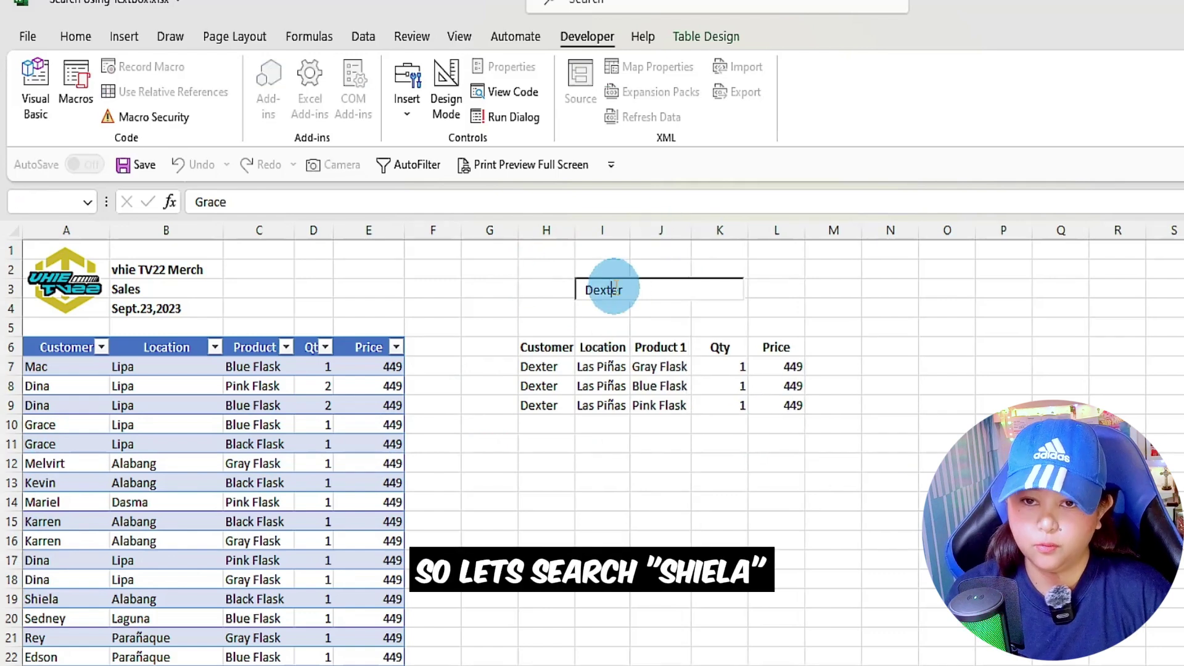
text(Shiela)
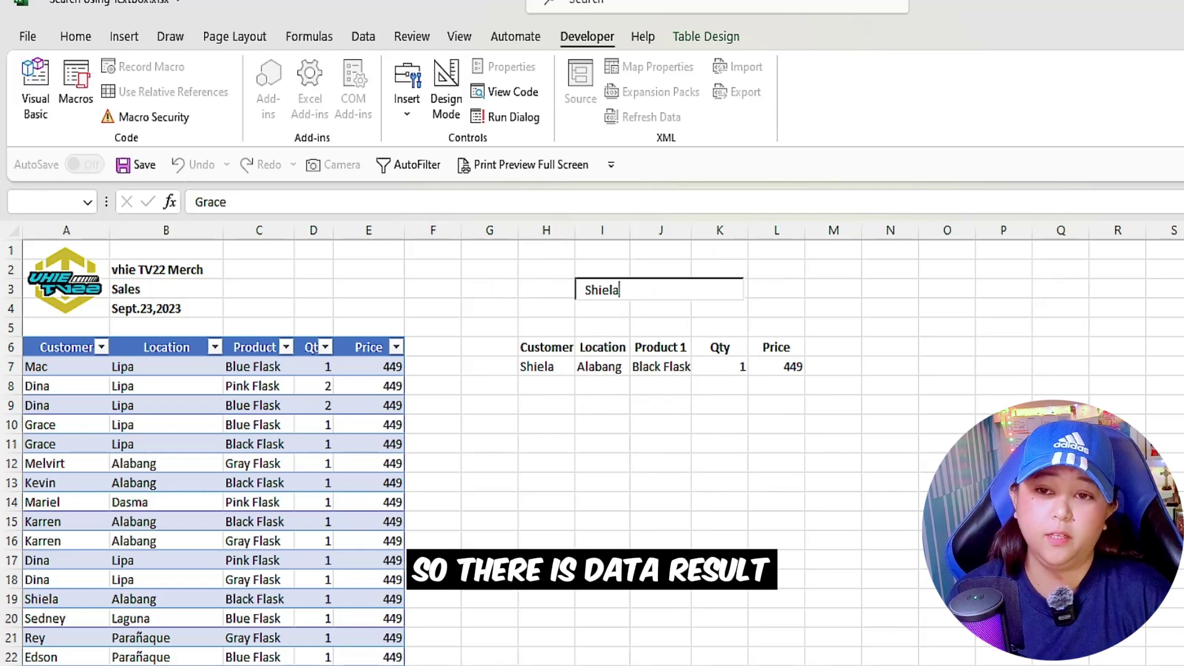
Test the exact-match formula in H7 by searching for the partial name "ed" in the text box.
click(562, 366)
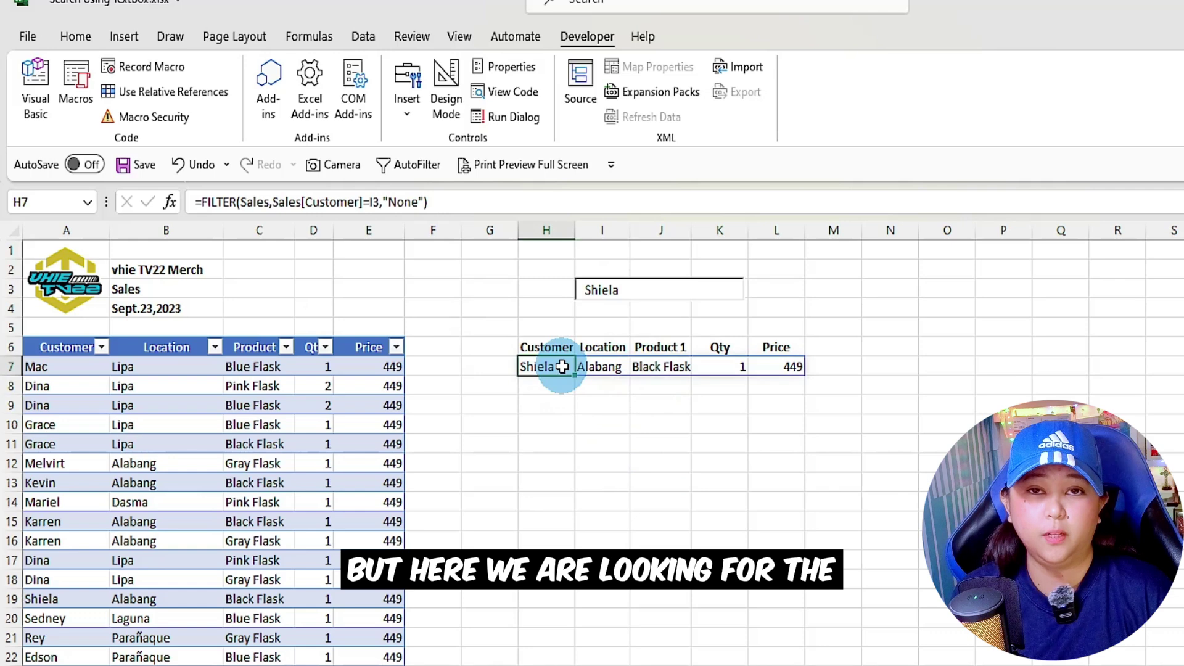
double_click(601, 289)
text(ed)
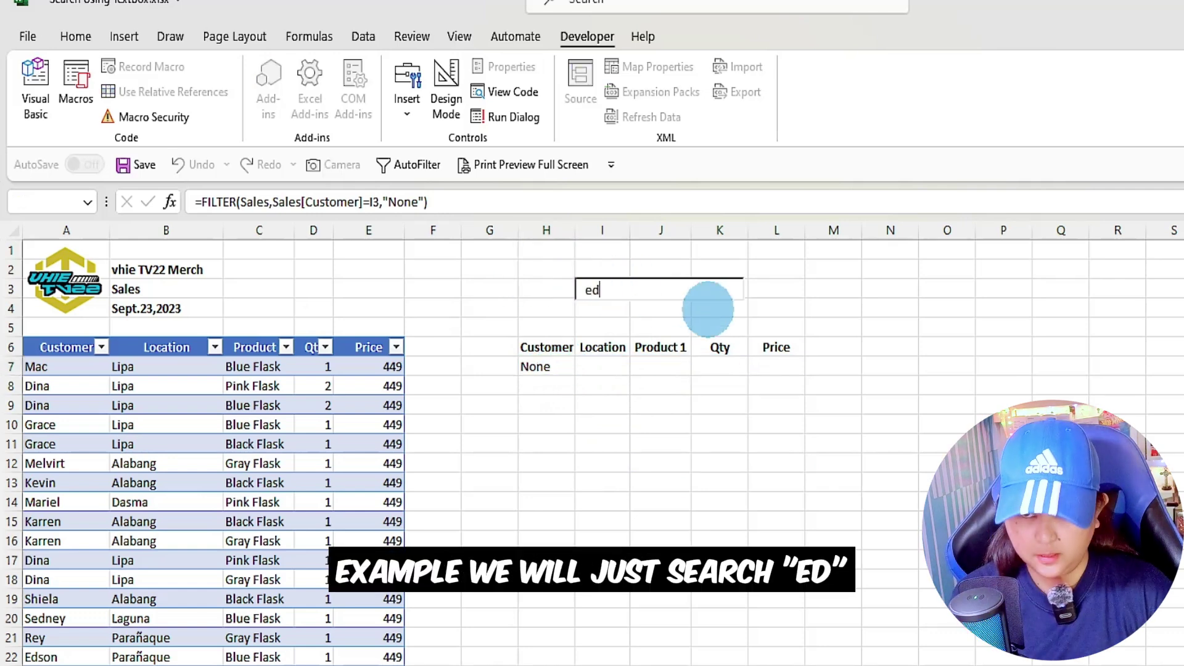
click(558, 369)
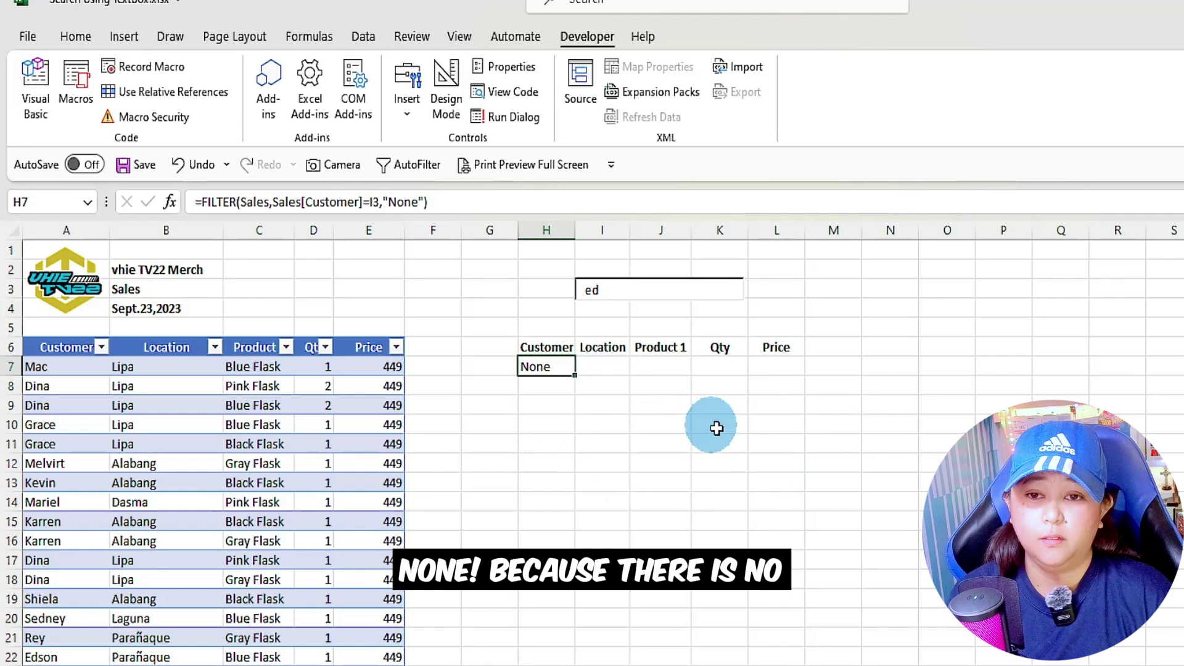
click(612, 291)
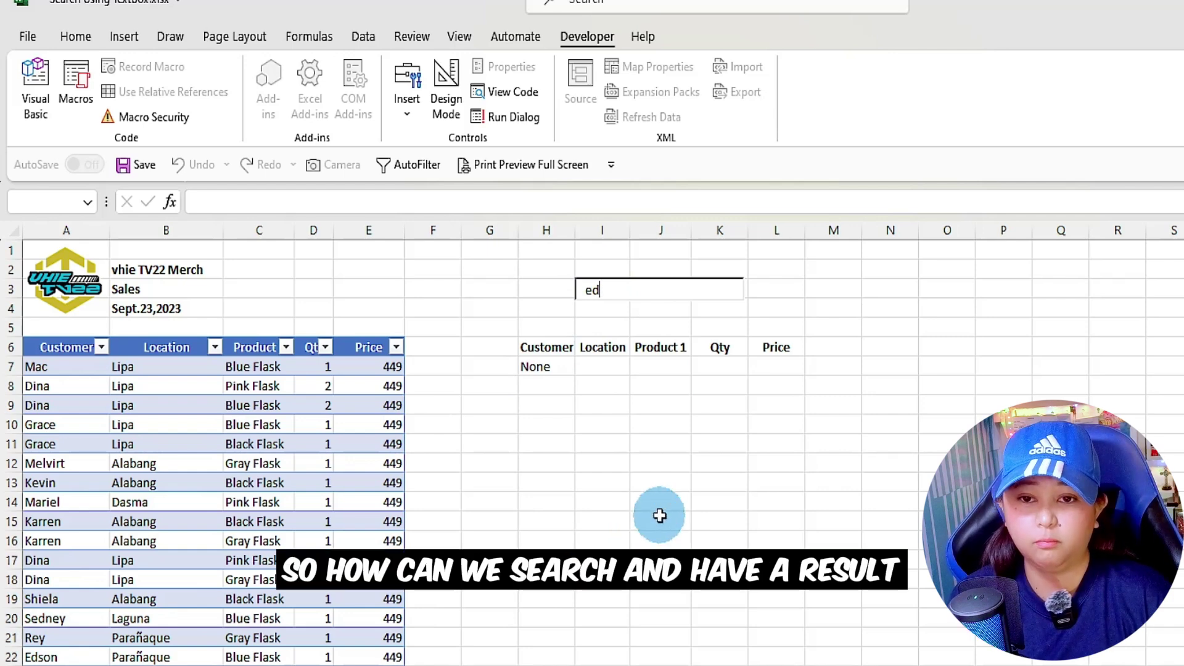
drag(552, 386, 706, 592)
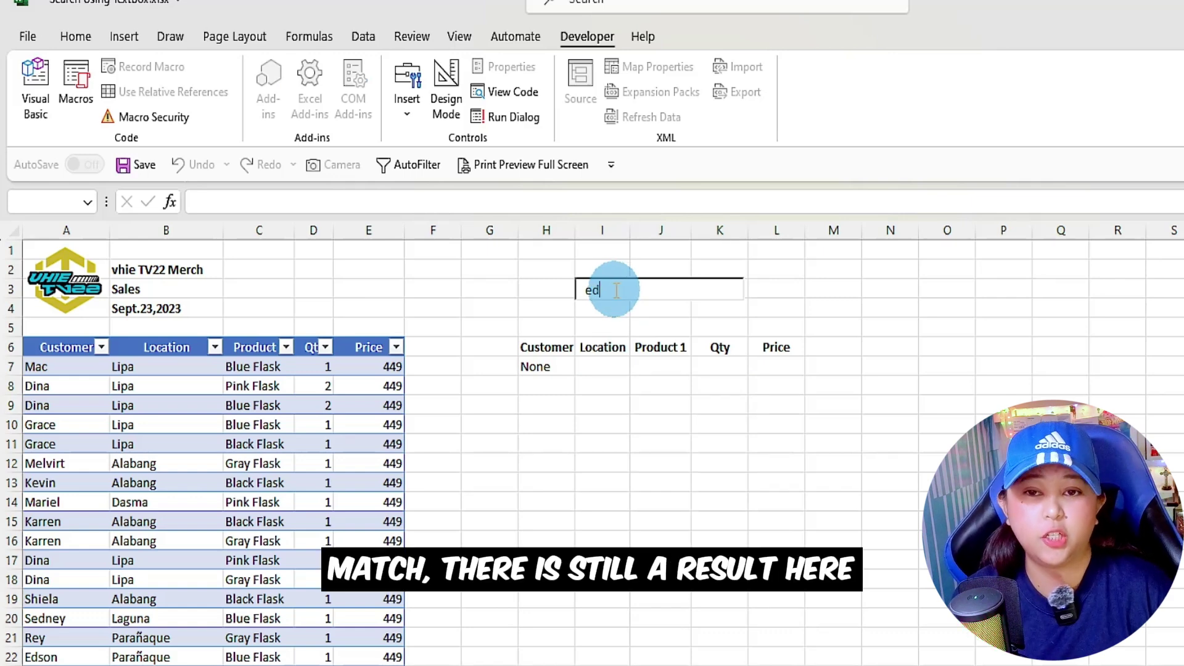
drag(543, 367, 703, 571)
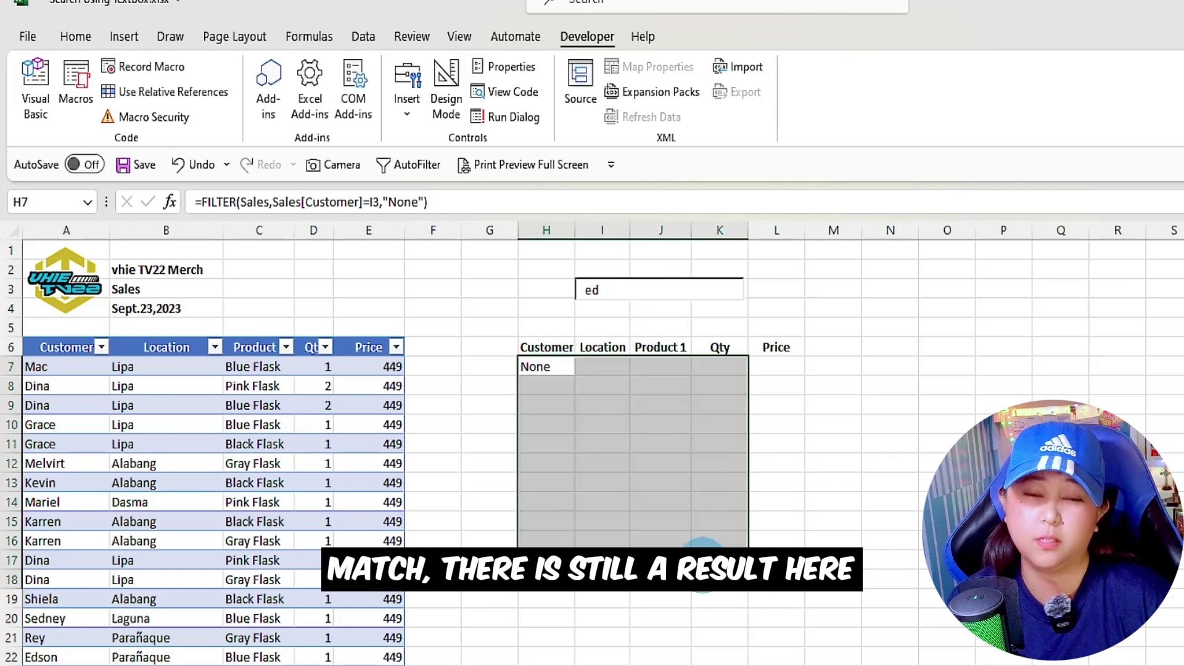
Replace the Sales[Customer]=I3 condition in H7's FILTER formula with an ISNUMBER function containing a nested SEARCH function.
click(555, 367)
double_click(555, 366)
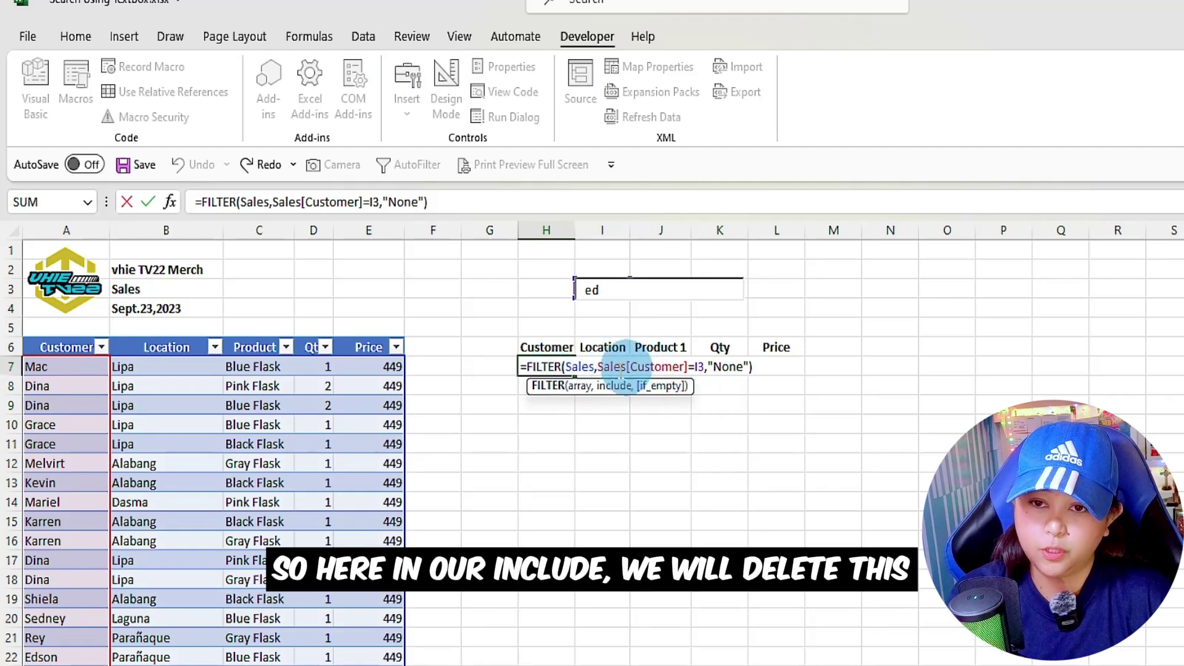
drag(598, 366, 704, 366)
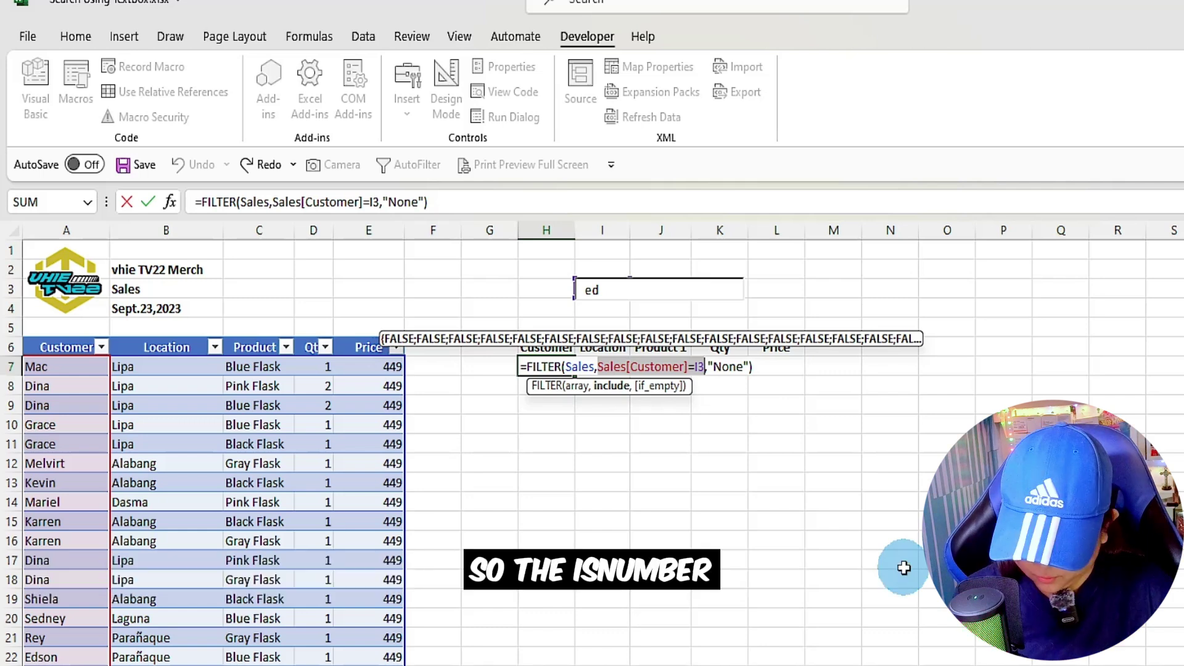
text(isnumber)
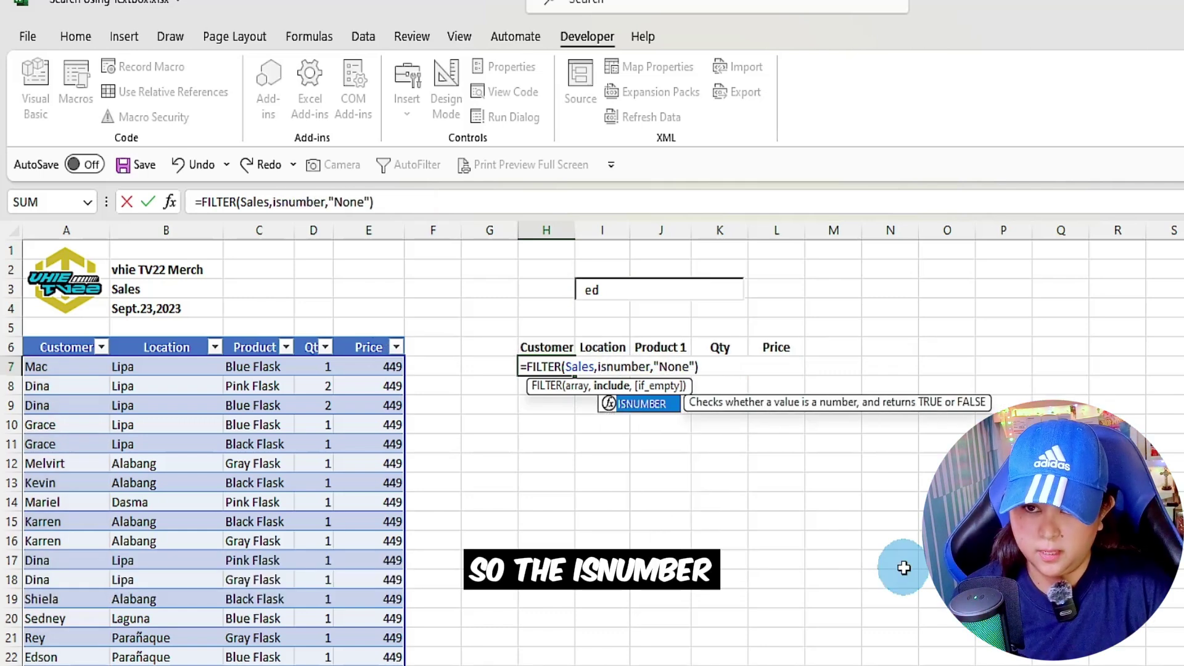
text(()
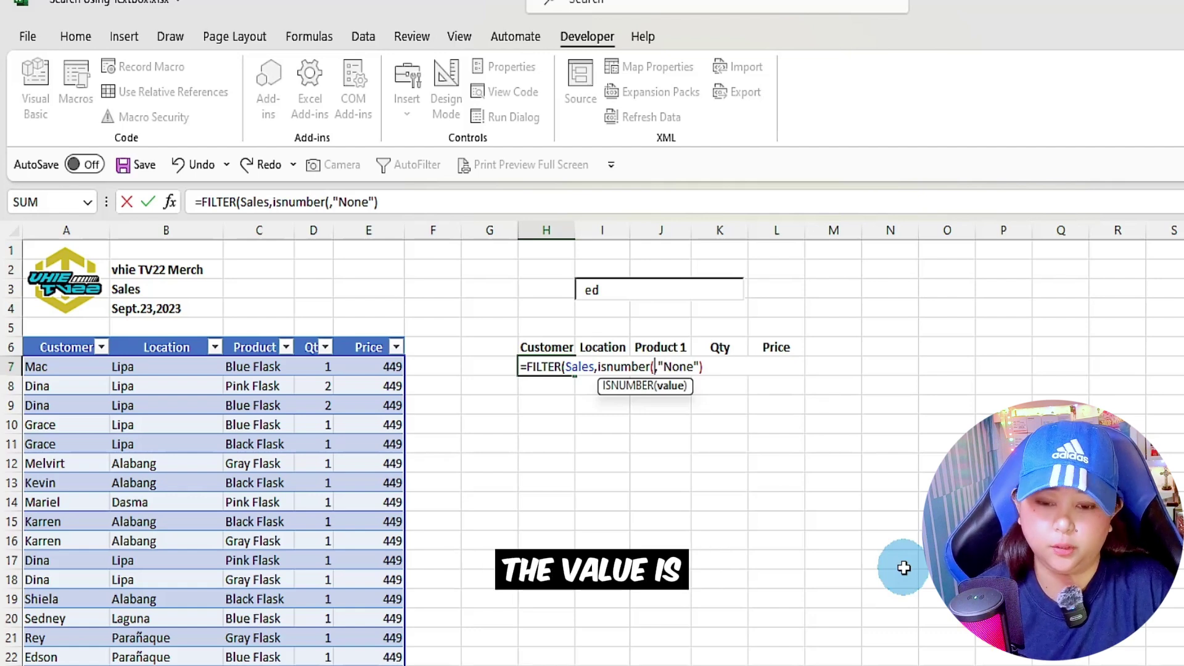
text(searc)
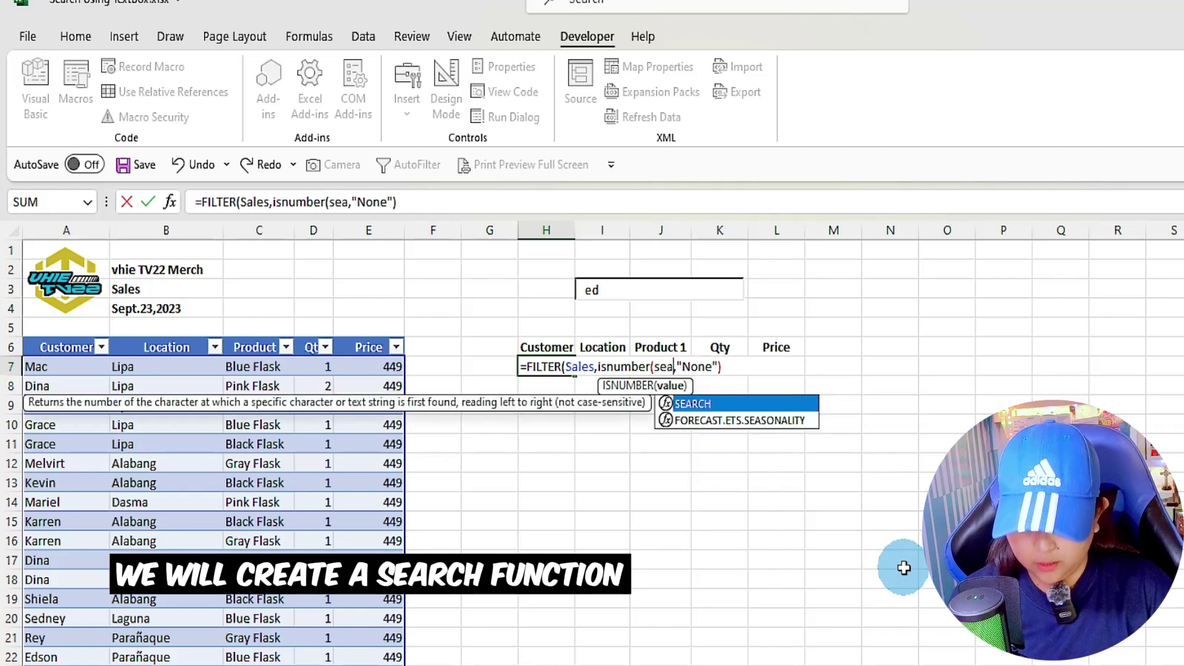
text(h()
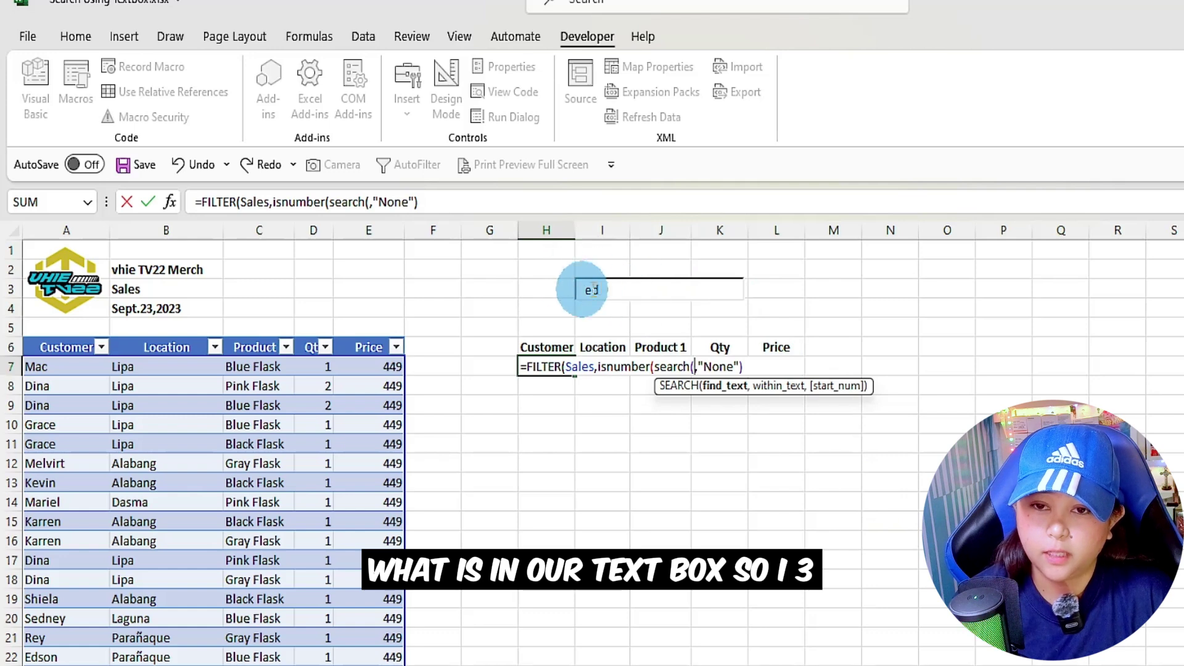
Make SEARCH look for I3 within Sales[Customer], close both nested functions and commit the formula in H7.
text(I3)
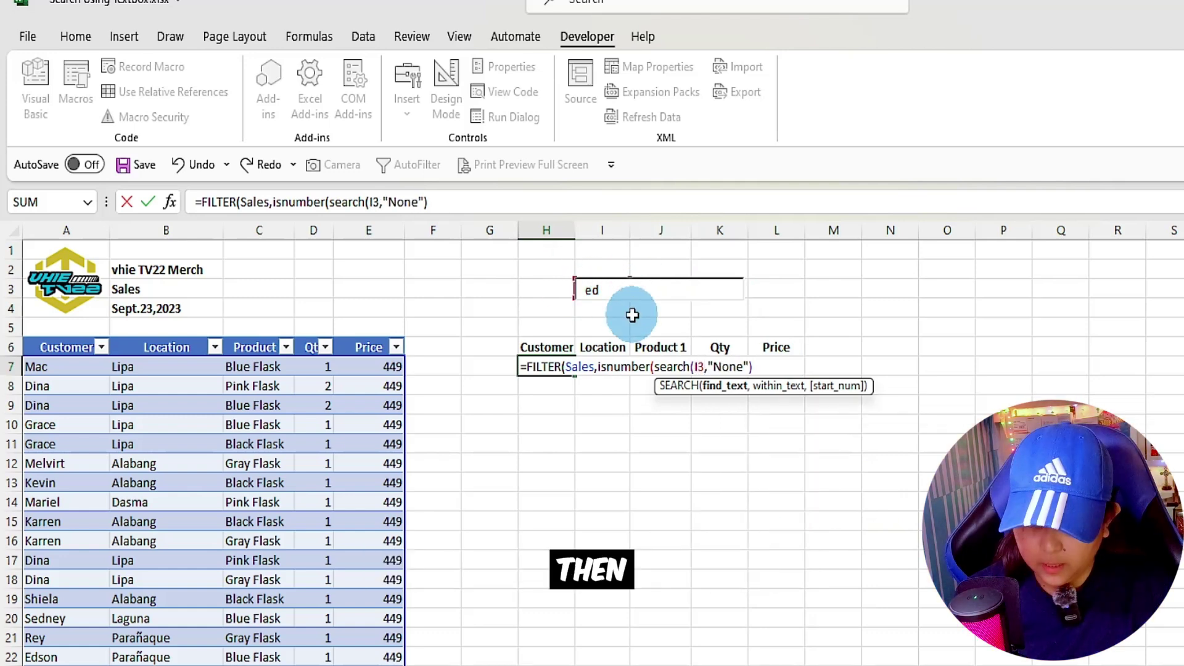
text(,)
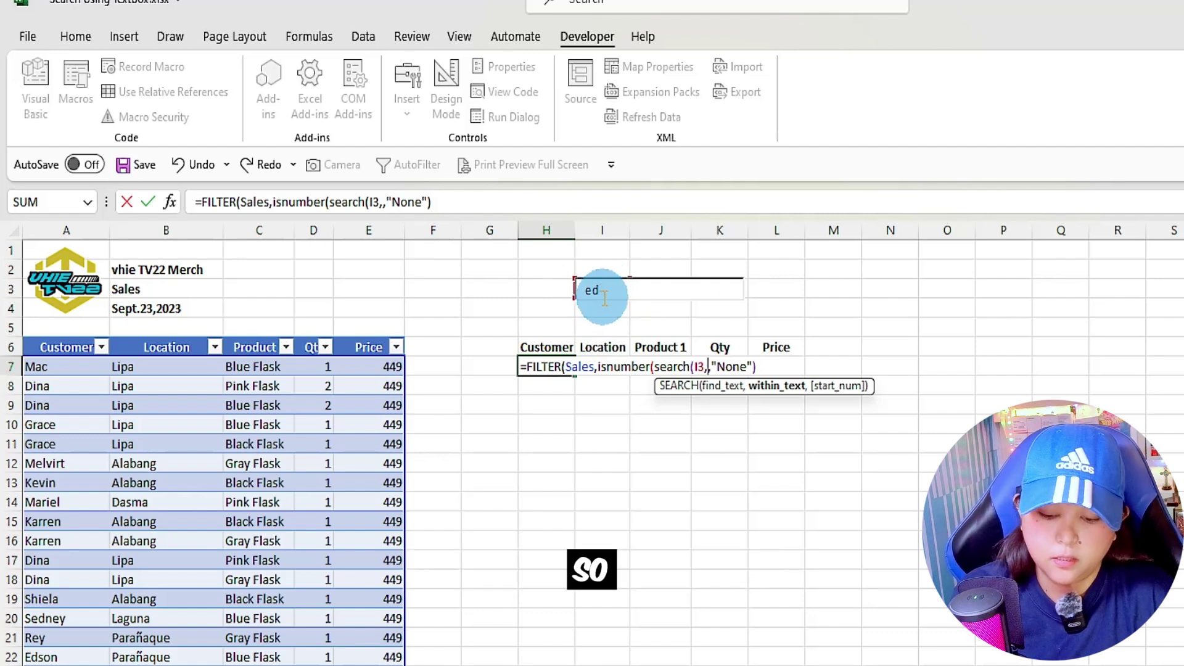
click(58, 336)
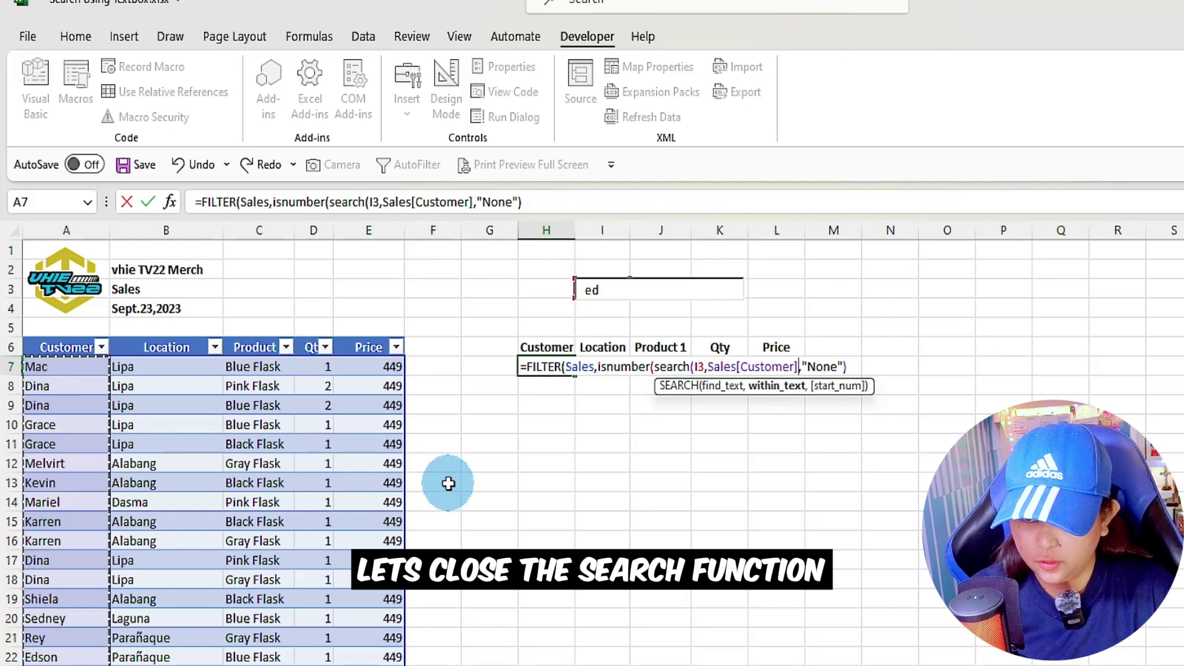
text())
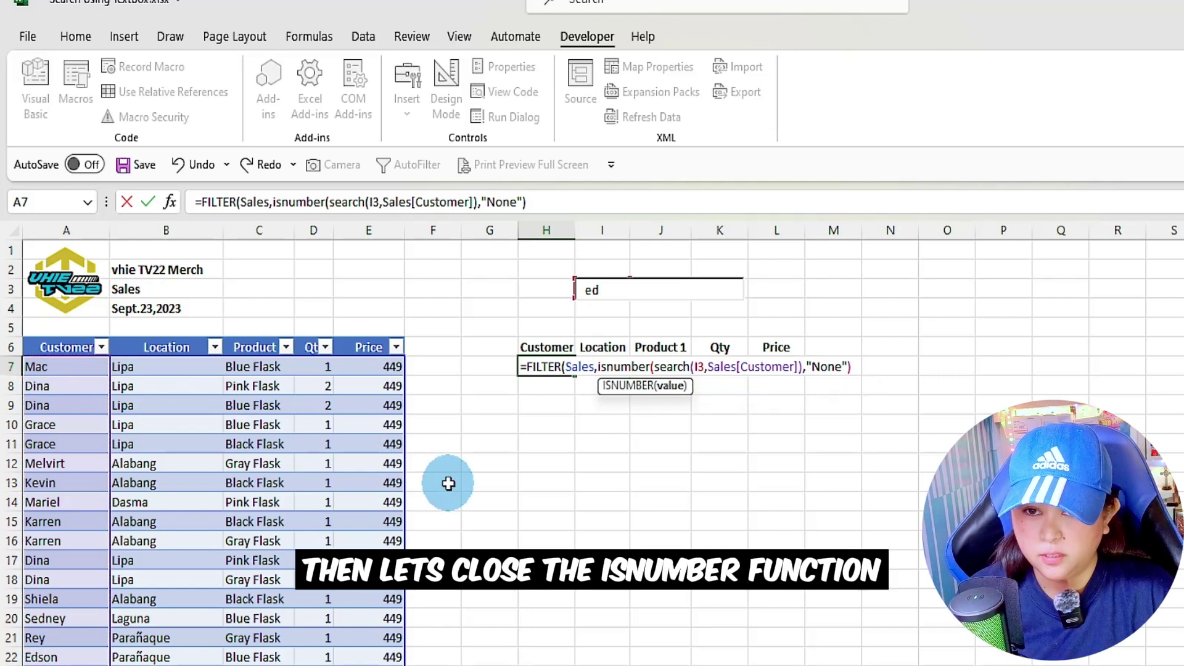
text())
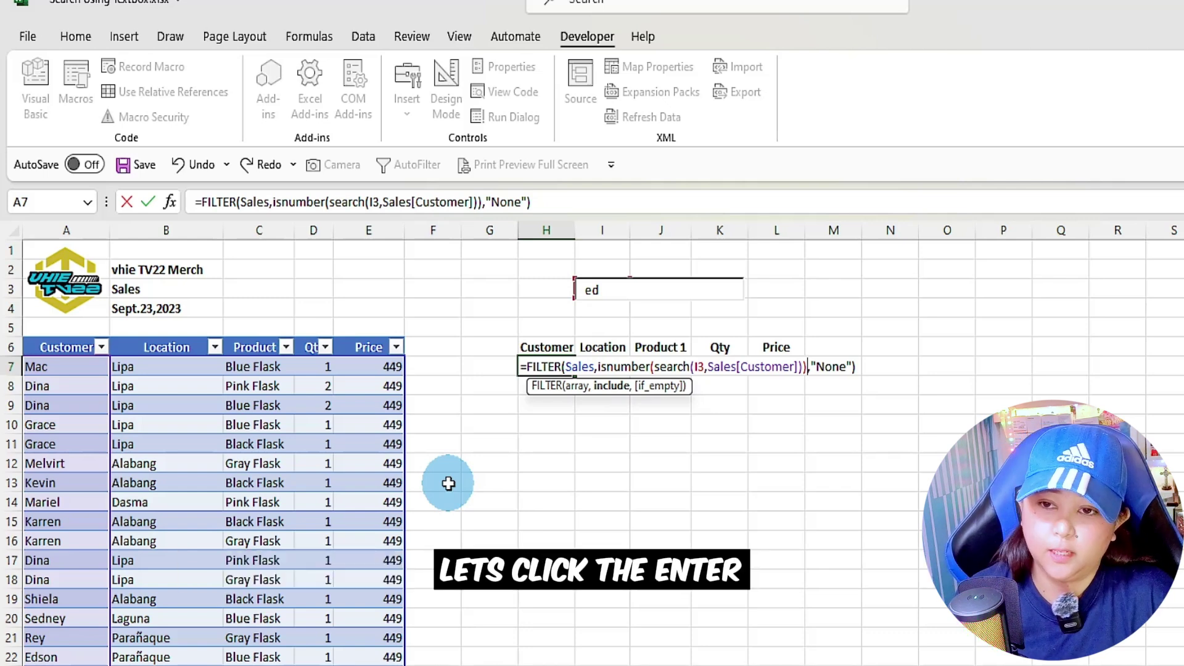
key(Return)
click(635, 443)
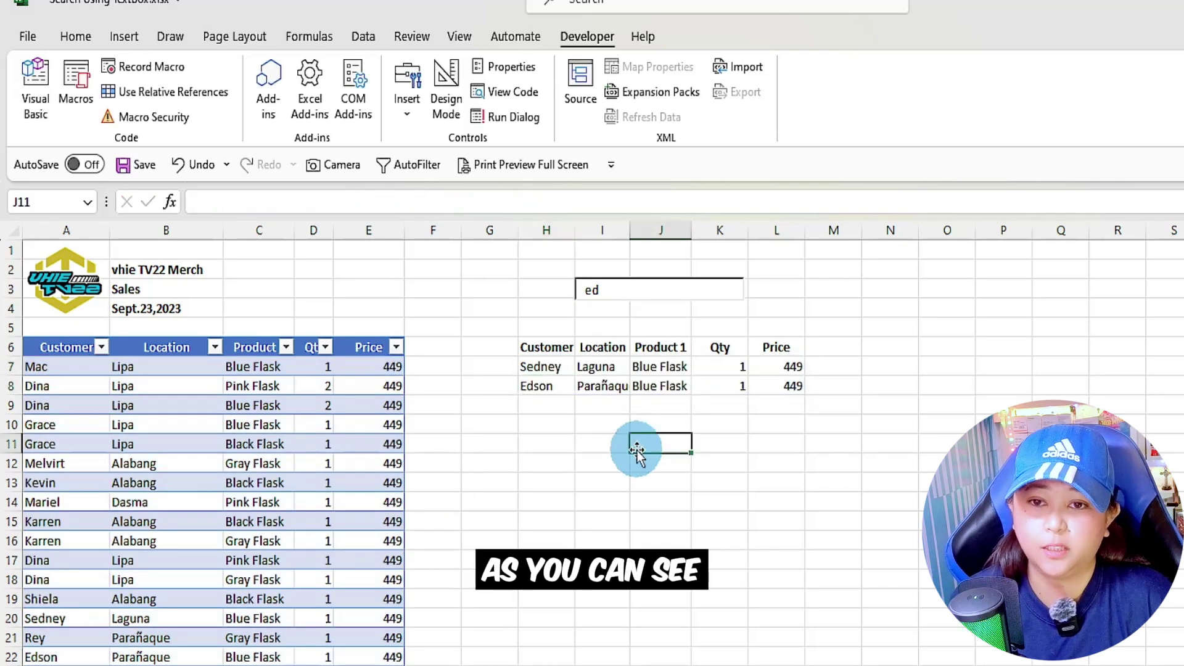
Check the records returned for "ed" and search for the partial name "el" in the text box.
click(603, 290)
click(535, 425)
click(542, 371)
click(542, 398)
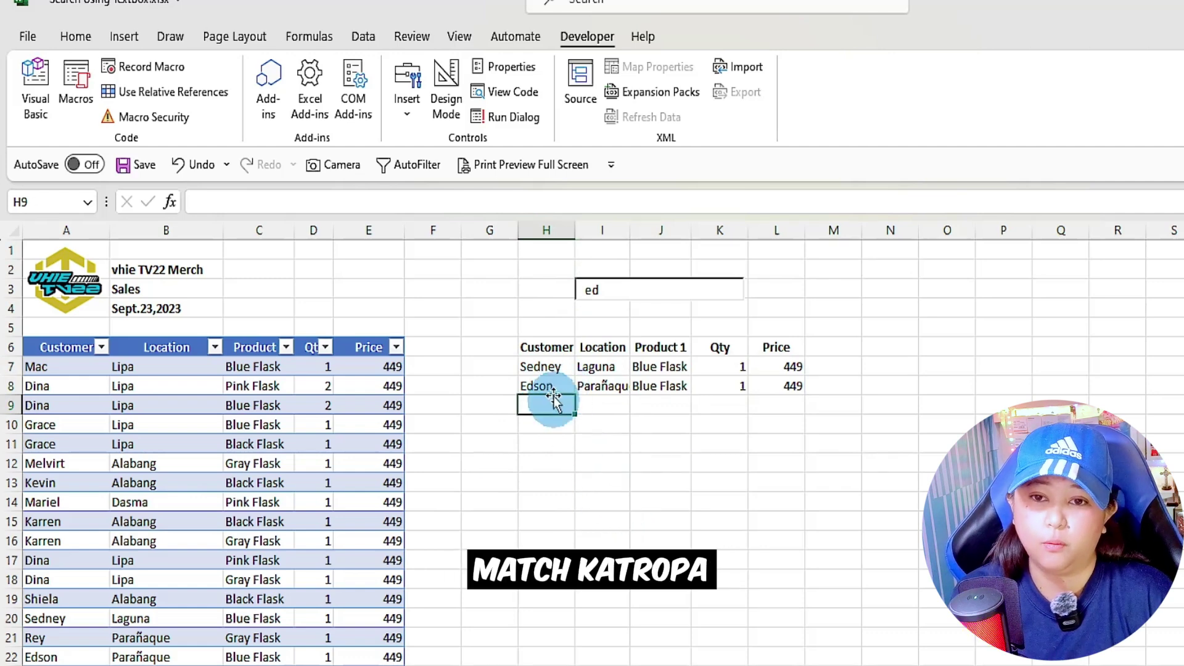
click(543, 366)
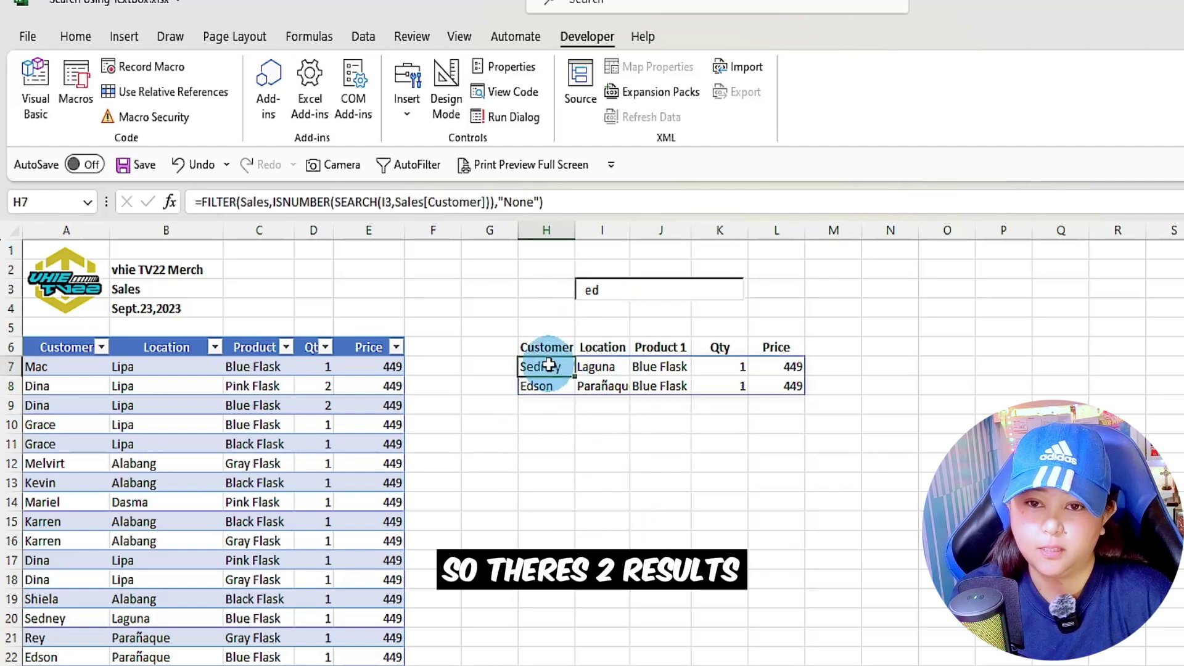
click(579, 465)
double_click(591, 290)
text(el)
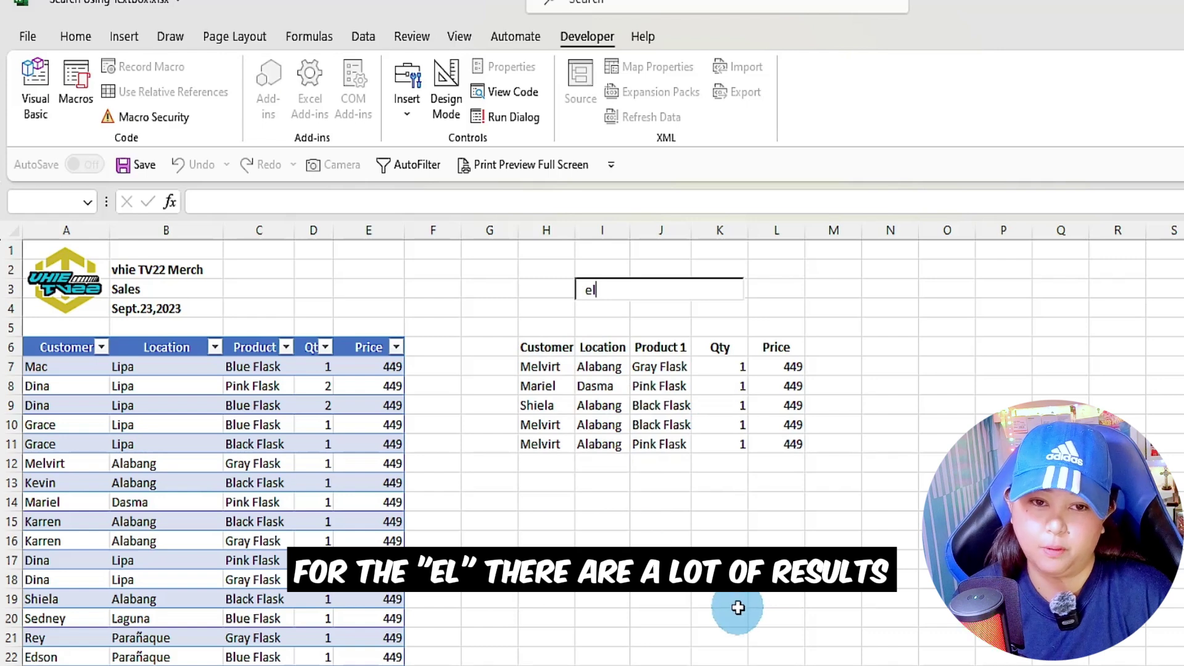
Enter a SEARCH formula in M7 that looks for I3 within Sales[Customer].
click(601, 464)
click(597, 381)
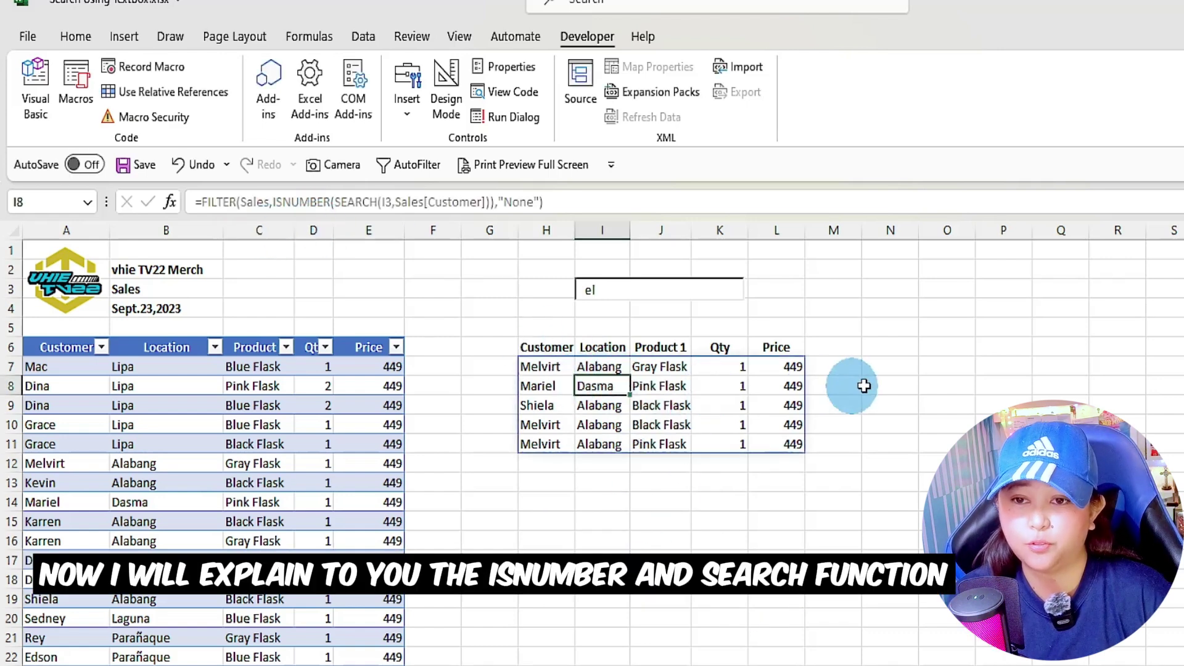
click(832, 366)
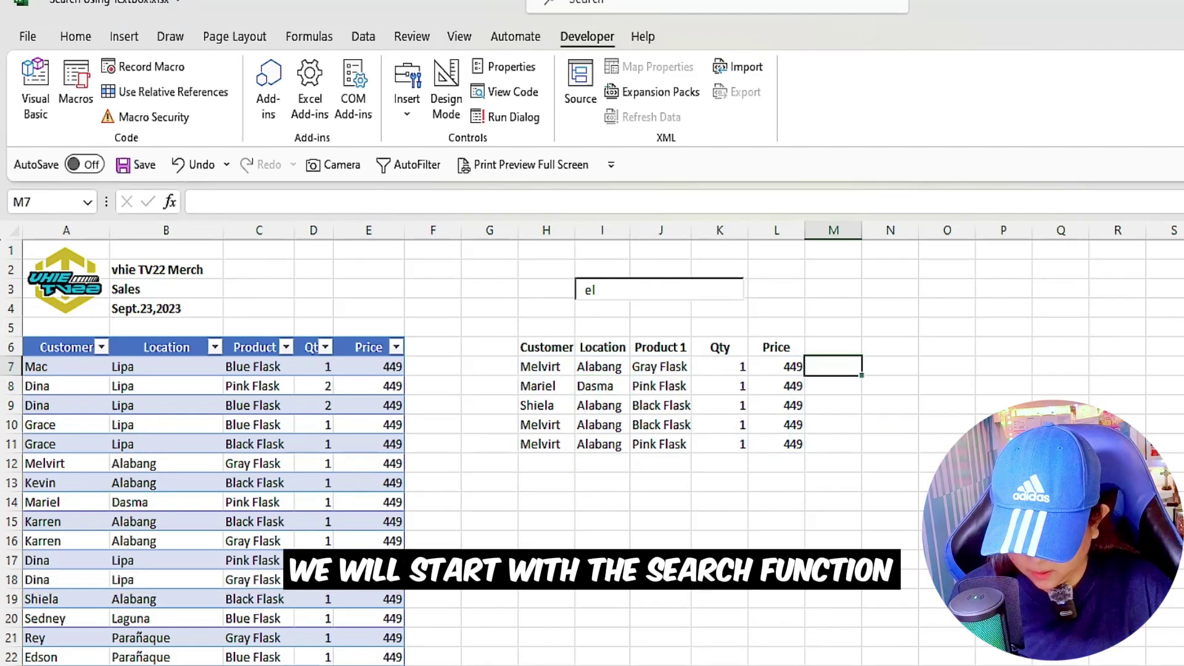
text(=search()
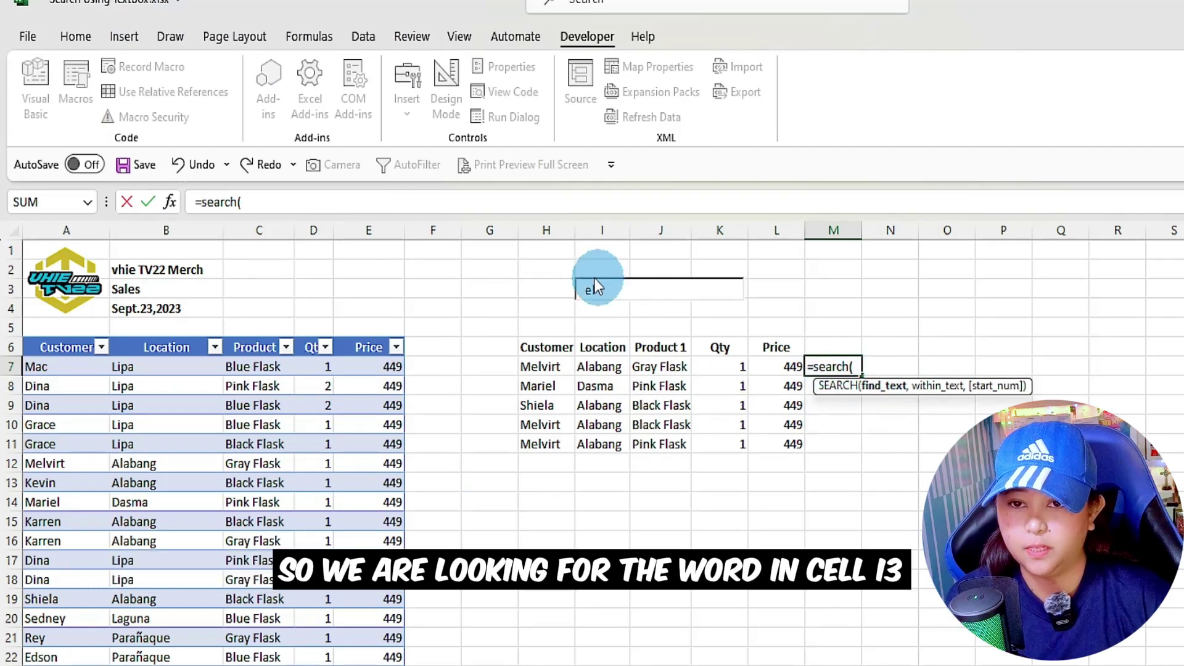
text(I3,)
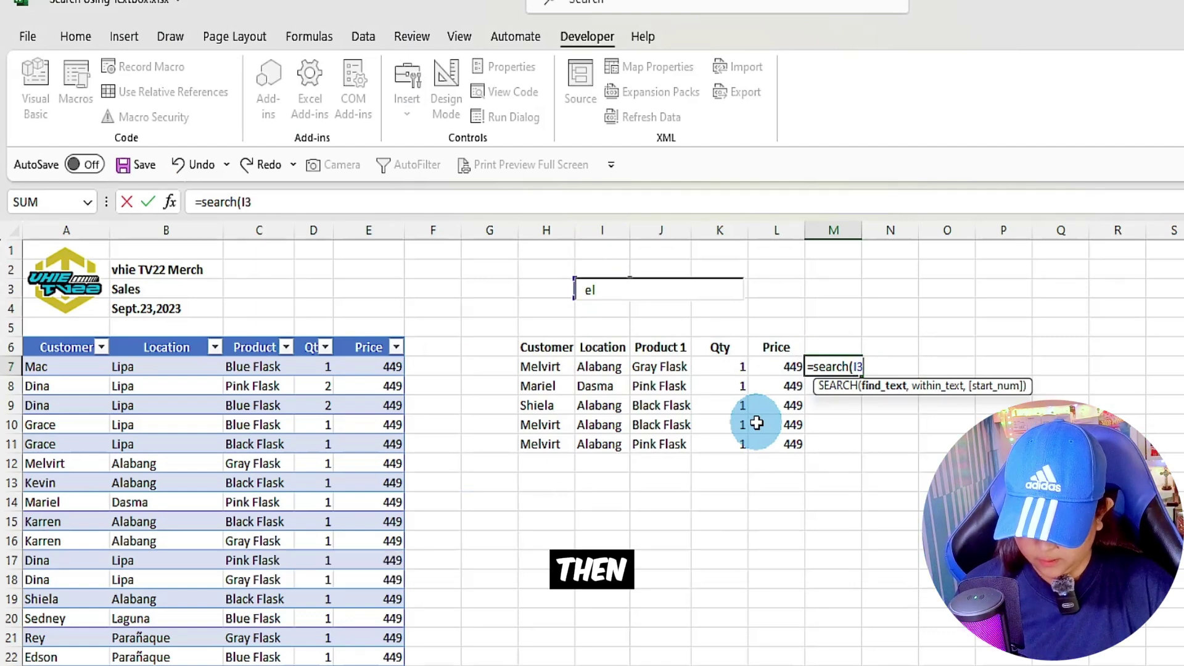
click(57, 336)
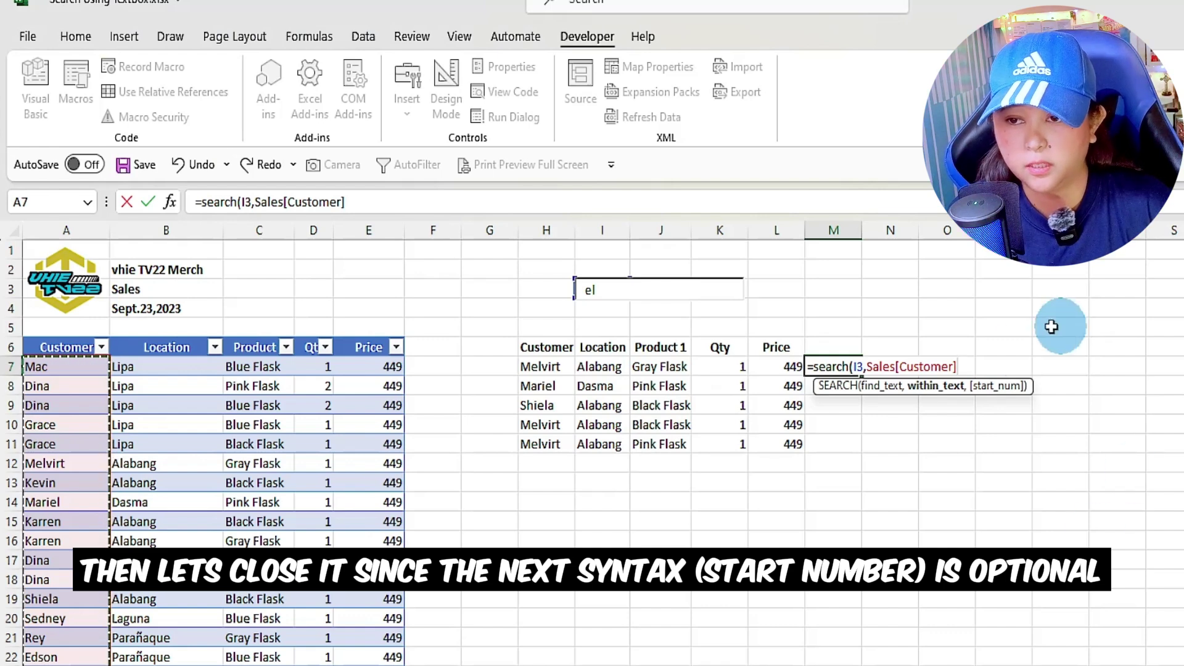
text())
key(Return)
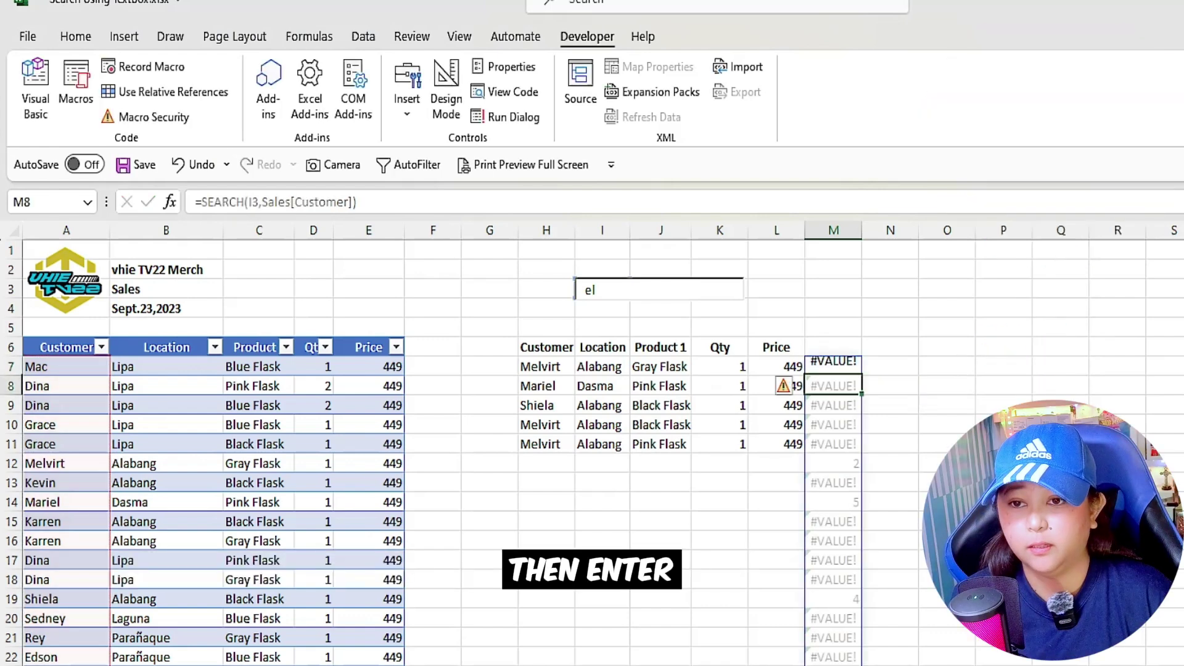
Examine the SEARCH results down column M against the partial name in the text box.
click(828, 367)
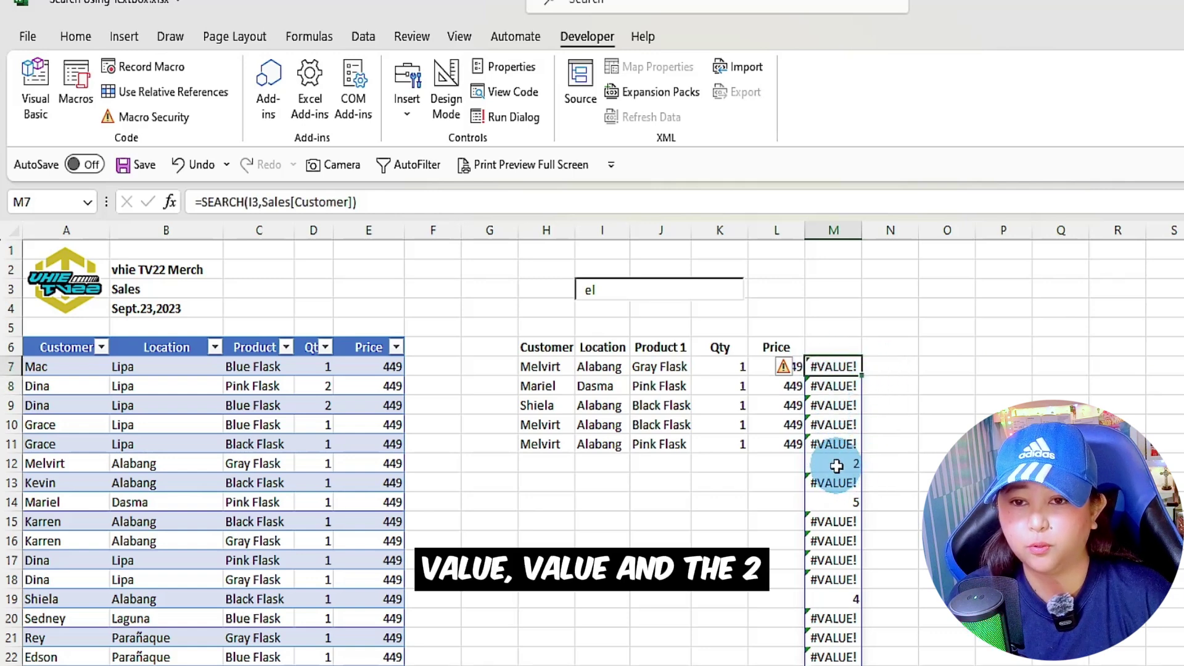
click(834, 502)
click(827, 593)
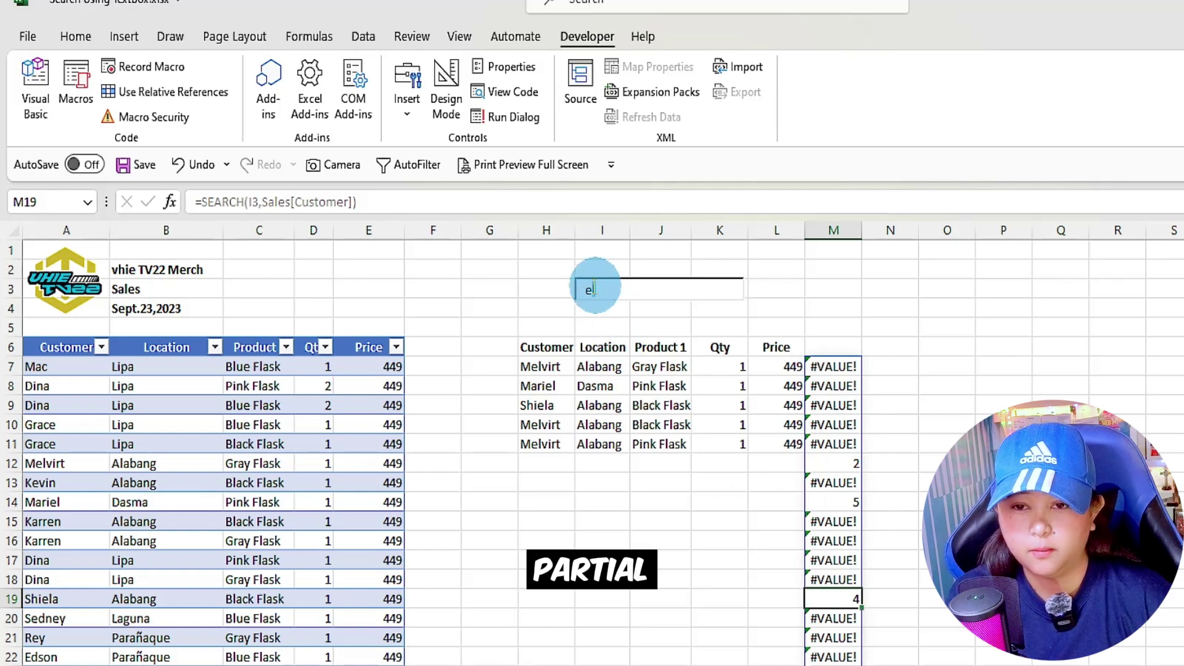
drag(596, 288, 549, 281)
click(834, 562)
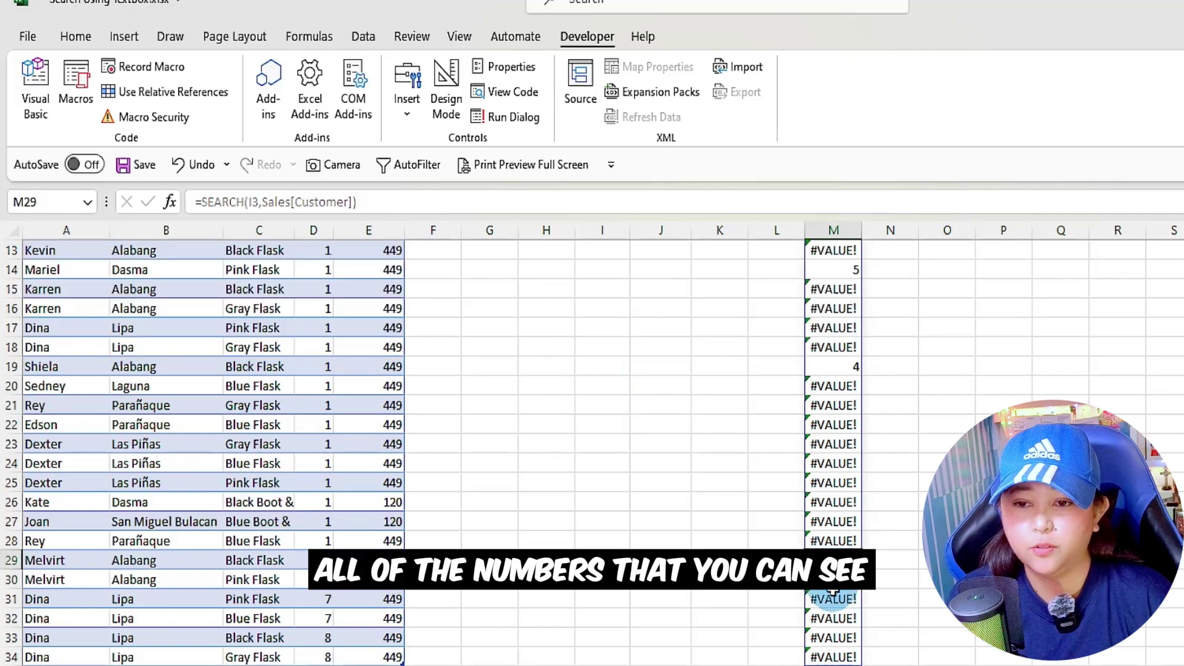
click(827, 388)
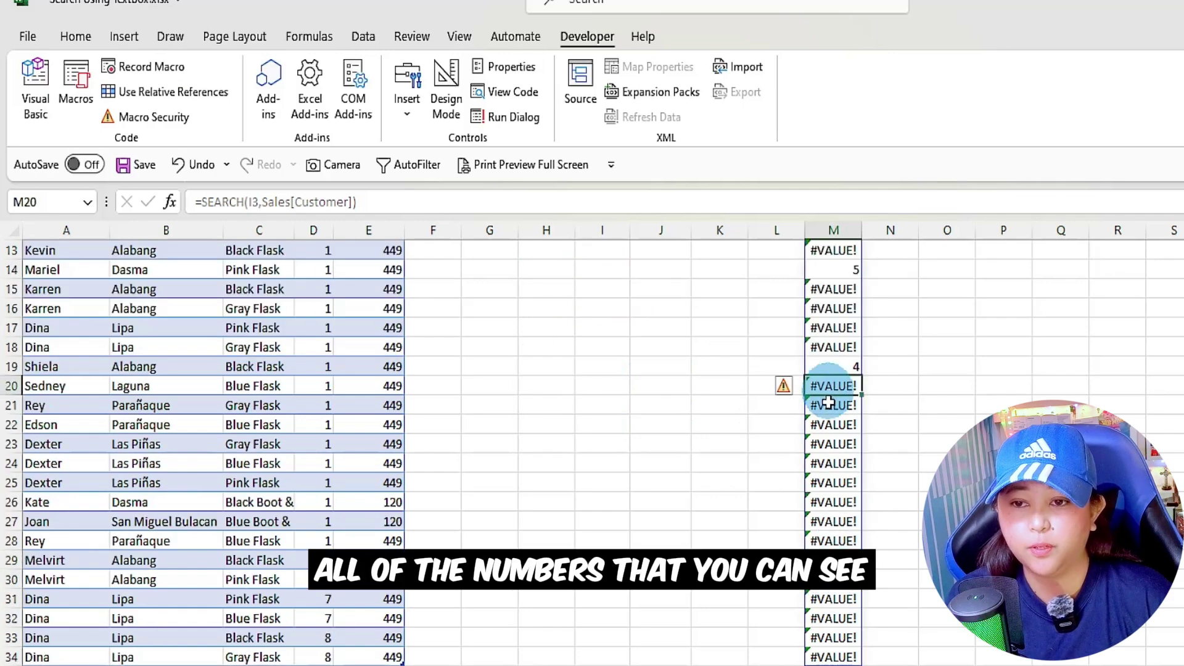
click(828, 368)
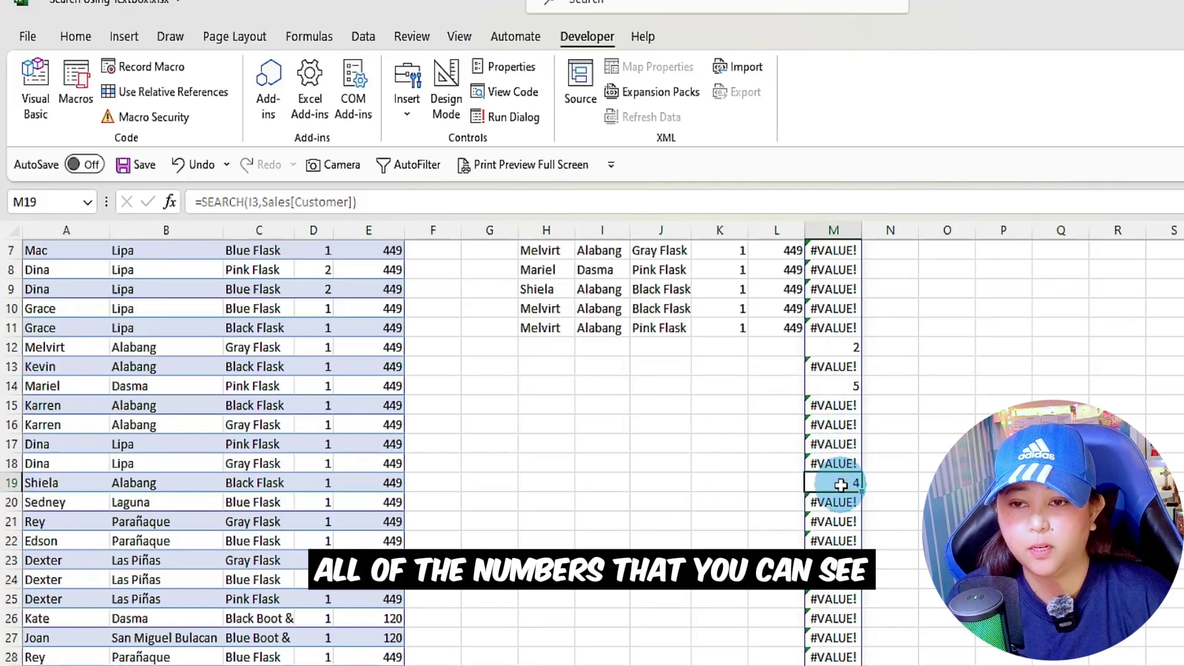
scroll(841, 485, up, 2)
click(839, 463)
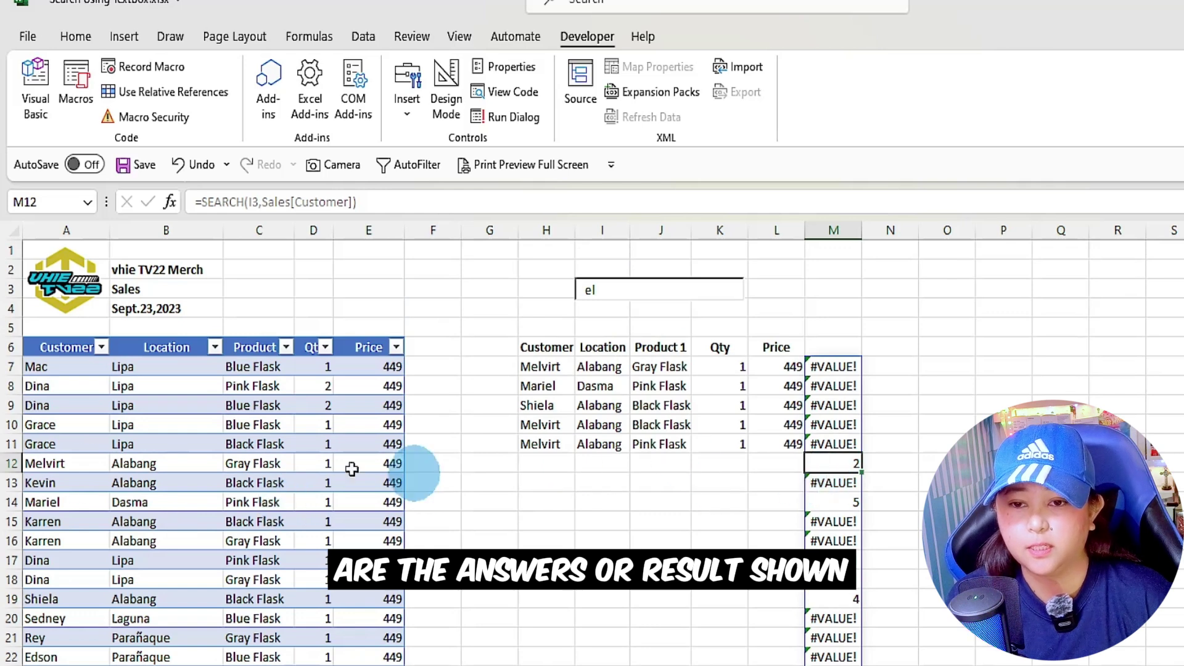
Compare the Sales rows 12 and 14 and their SEARCH results with the records returned by the FILTER formula.
drag(61, 463, 829, 462)
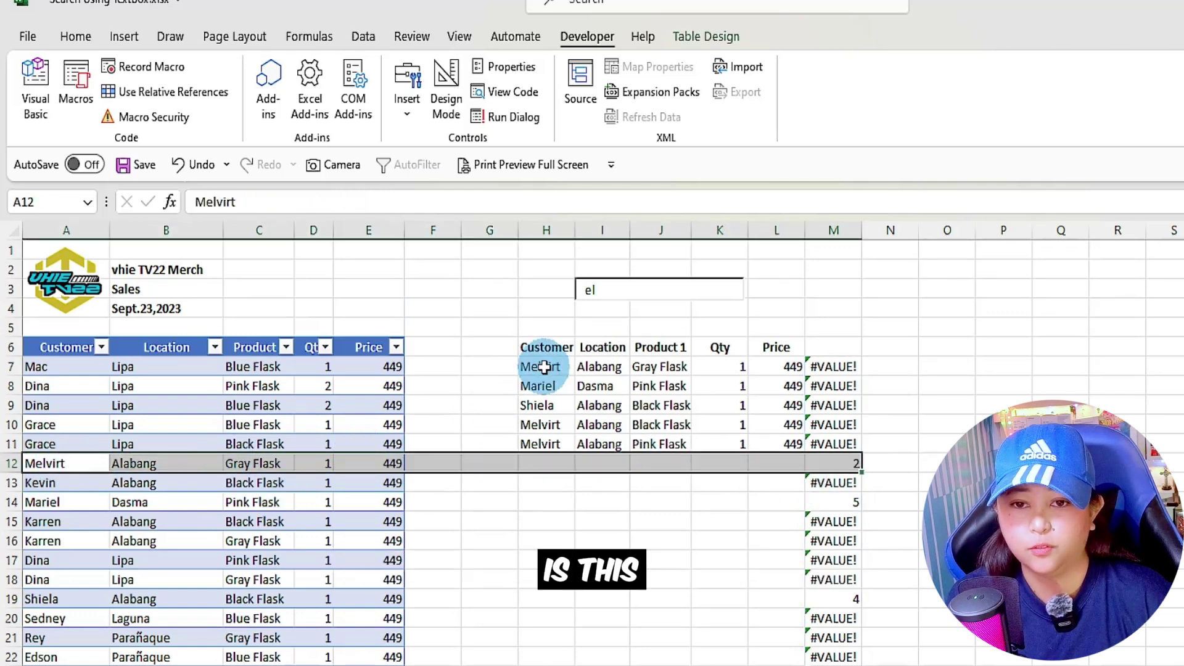
click(848, 502)
drag(799, 508, 832, 502)
drag(538, 386, 737, 386)
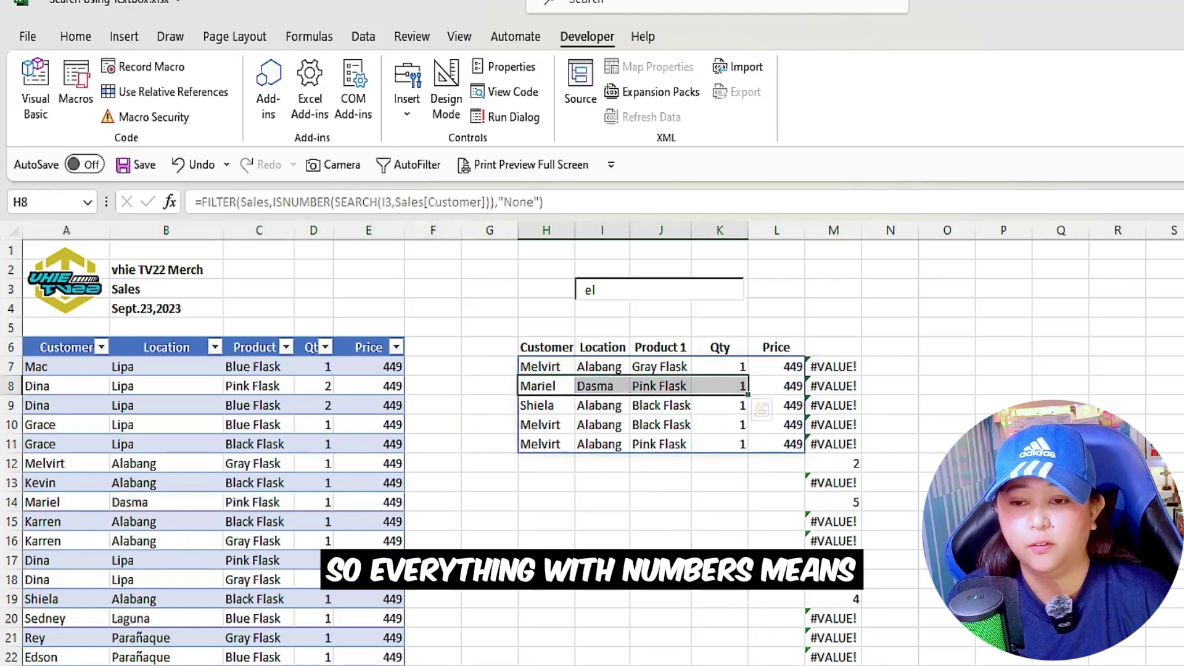
click(810, 595)
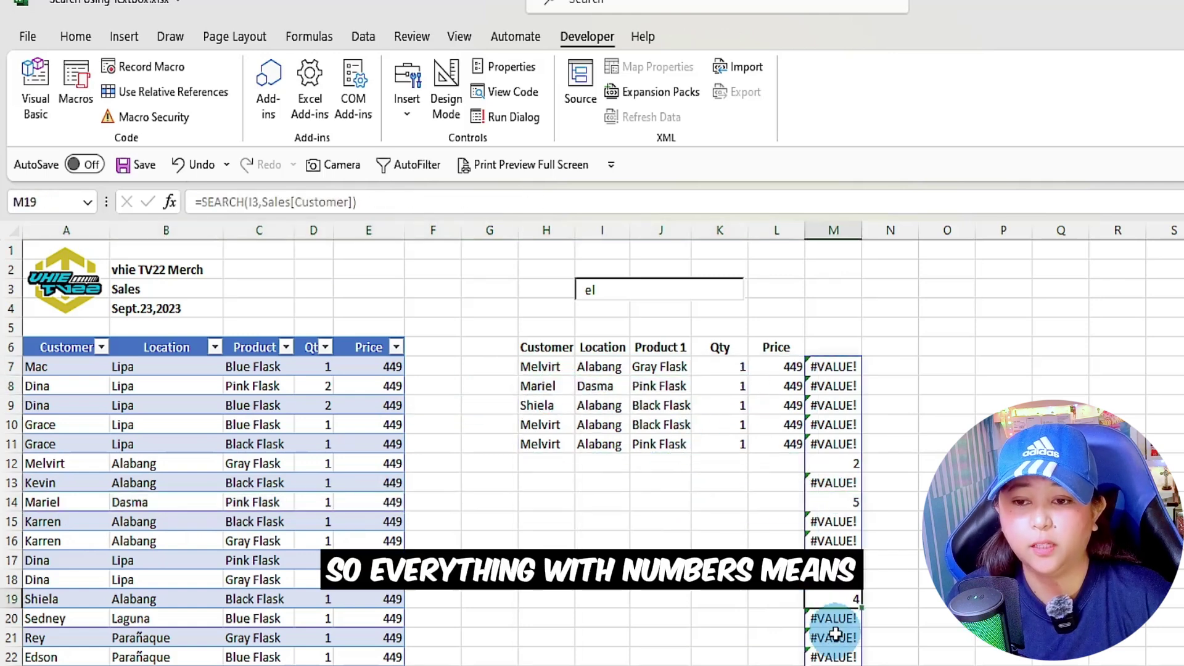
click(835, 370)
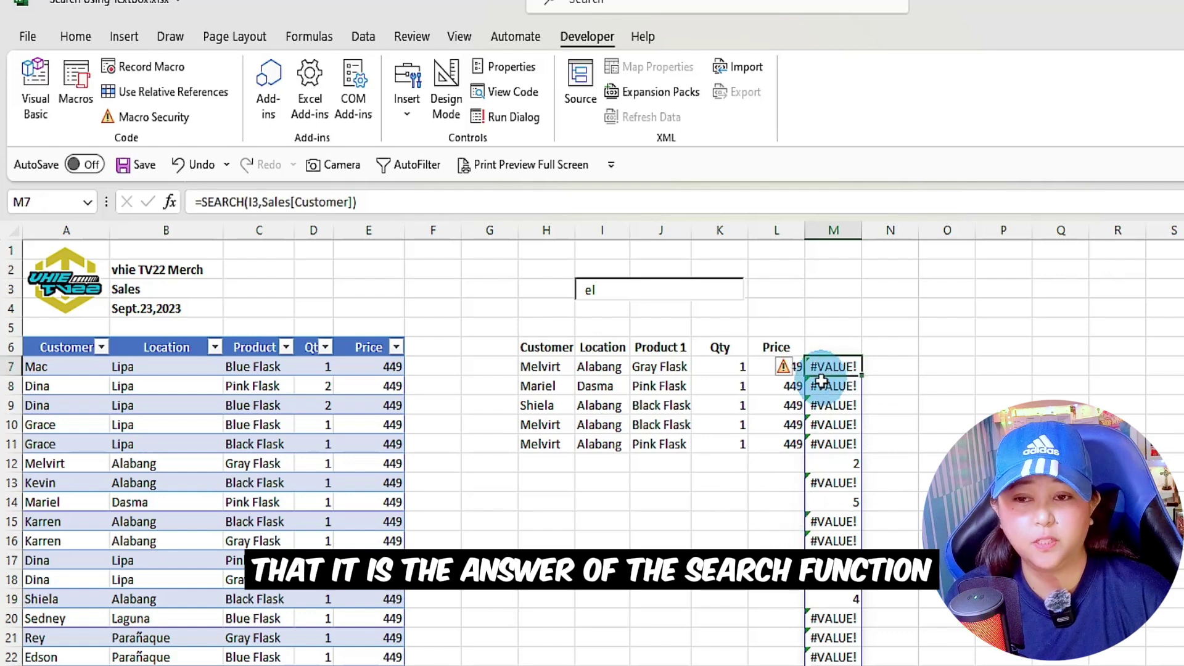
Enter =ISNUMBER(M7) in N7 and copy the formula down column N alongside the SEARCH results.
click(887, 367)
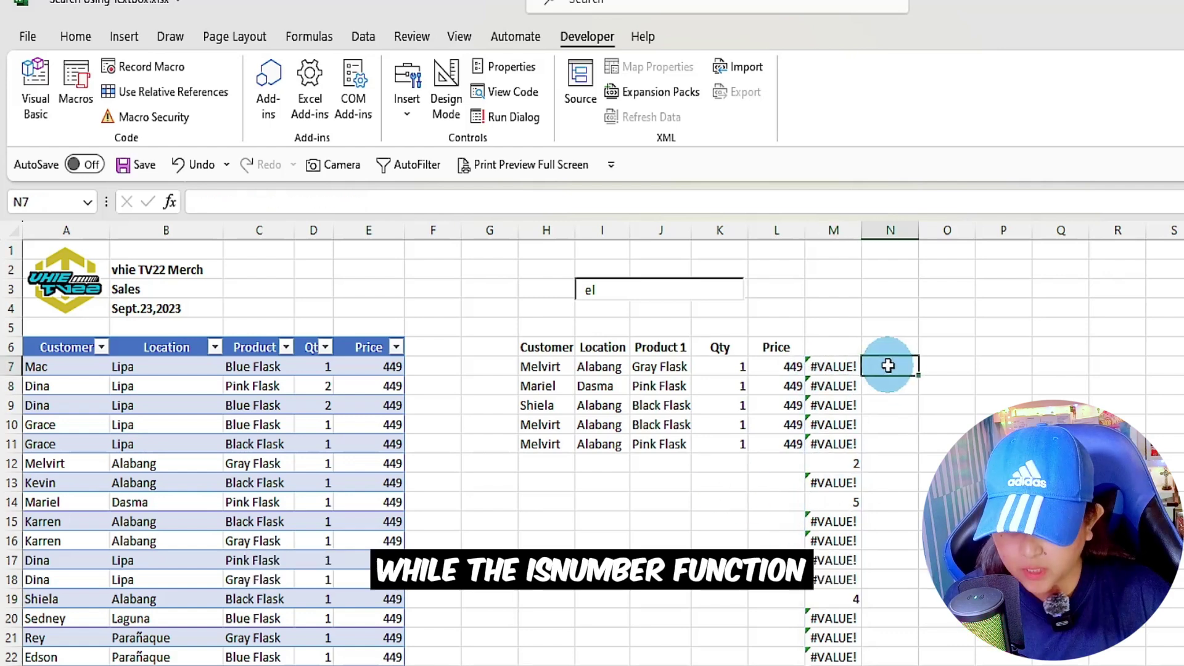
text(=isnum)
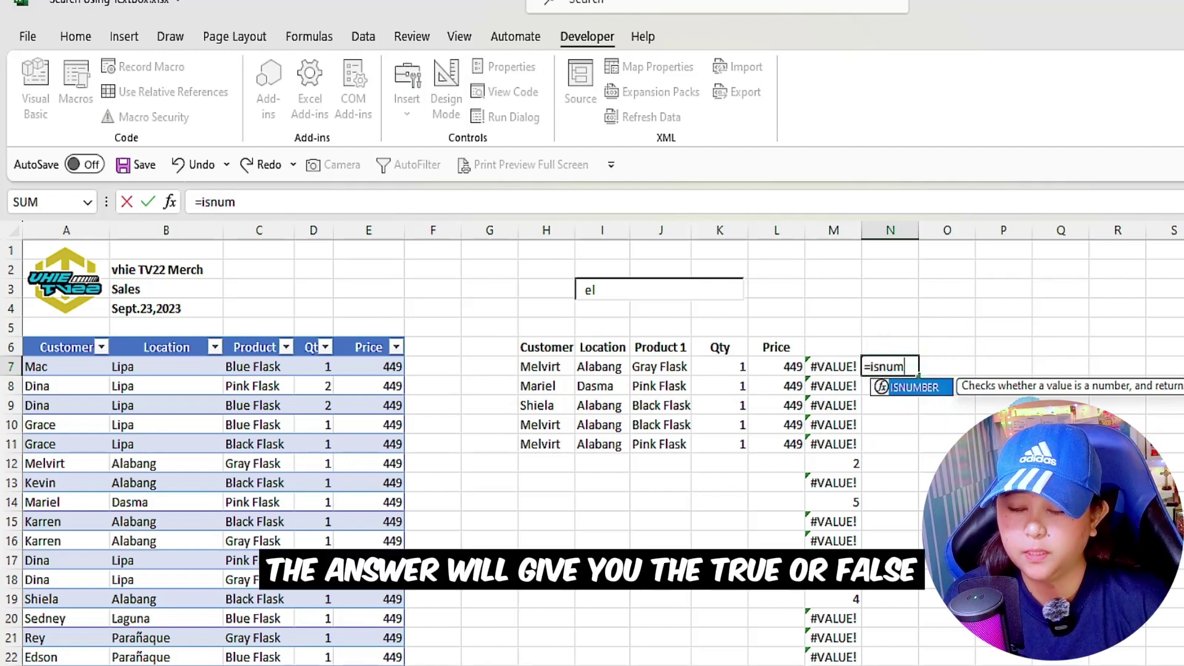
double_click(910, 388)
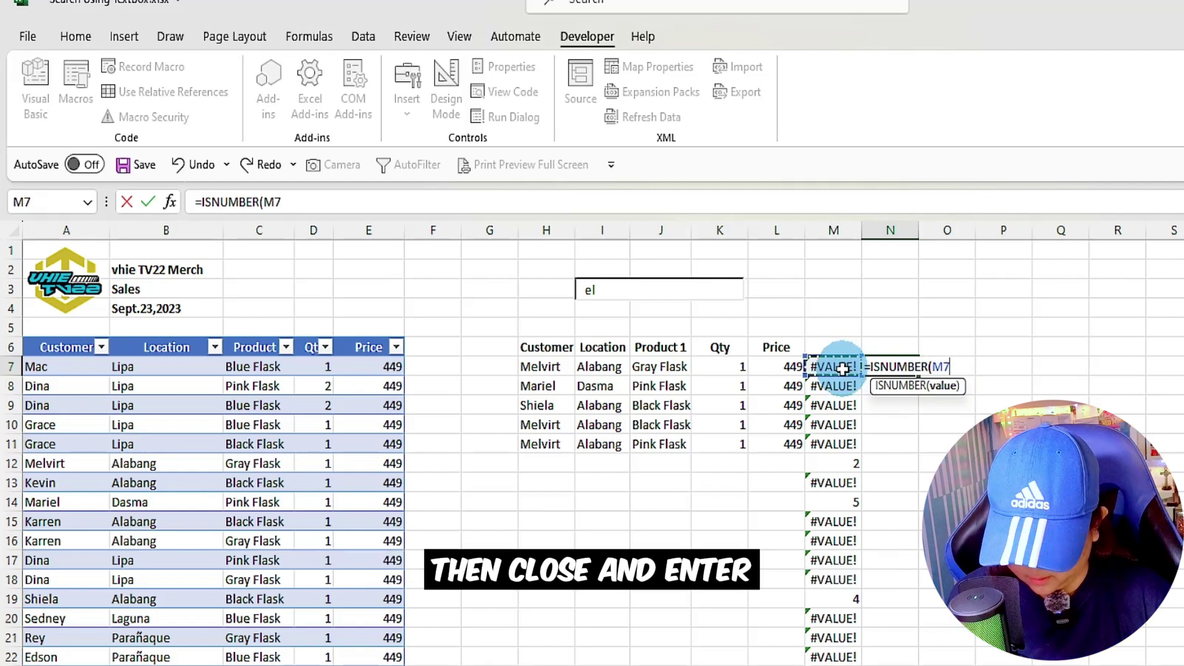
text())
key(Return)
click(907, 370)
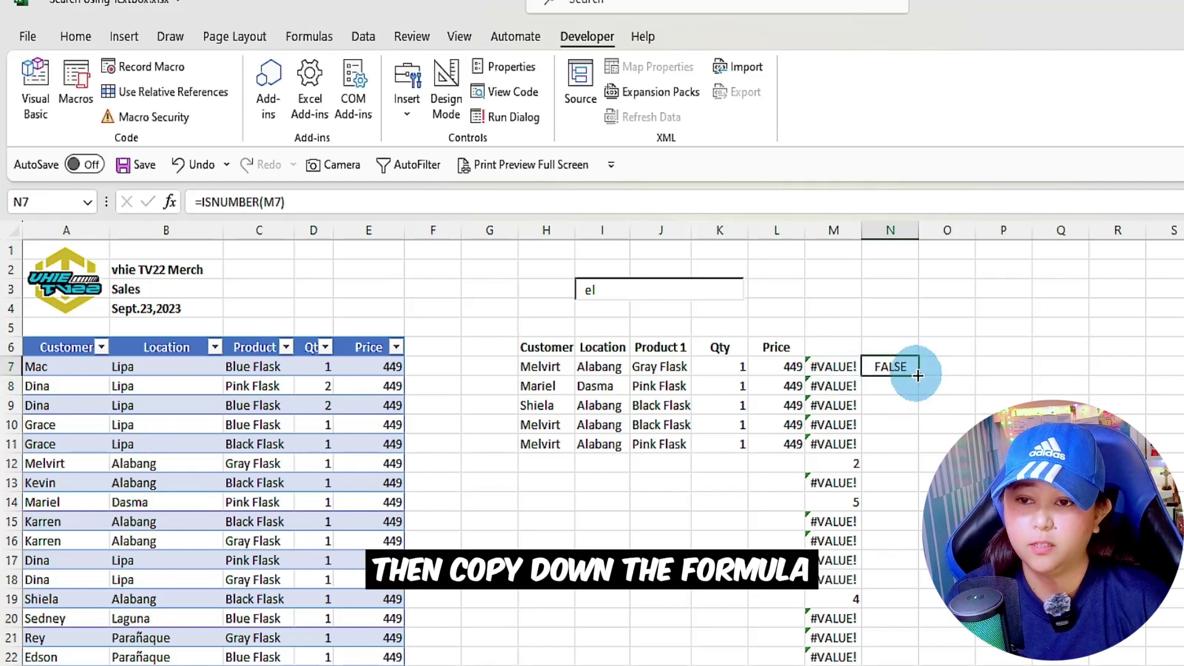
double_click(918, 377)
click(891, 370)
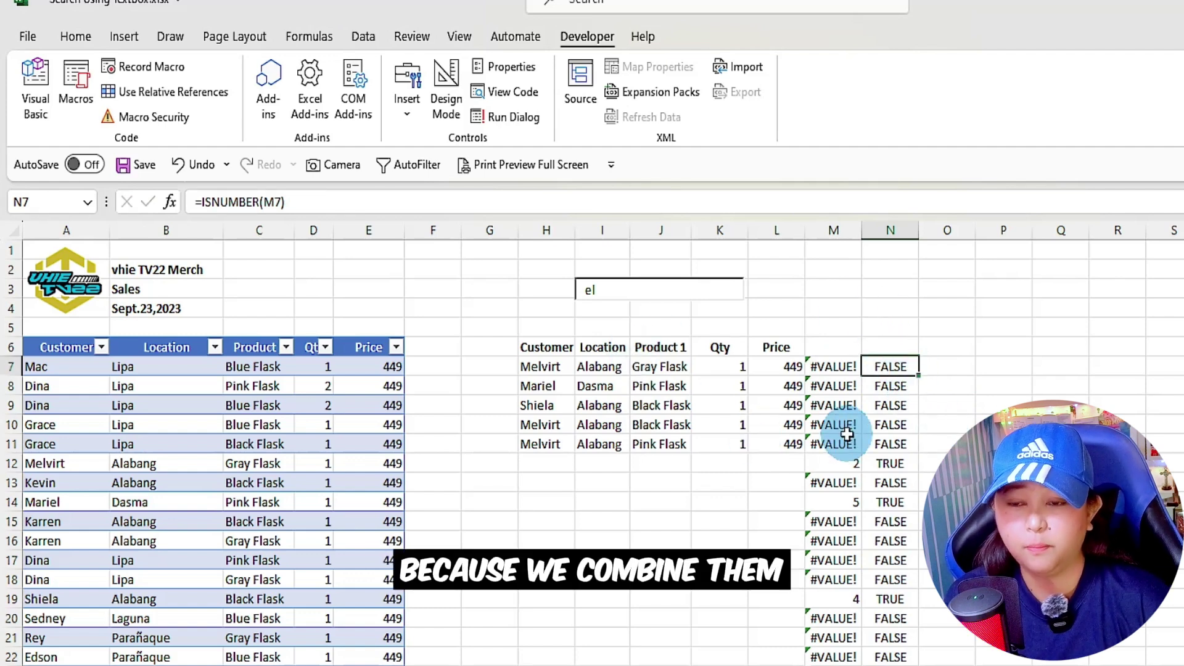
Review the FILTER formula and compare the ISNUMBER results in N7:N14 with the SEARCH results in column M.
click(598, 366)
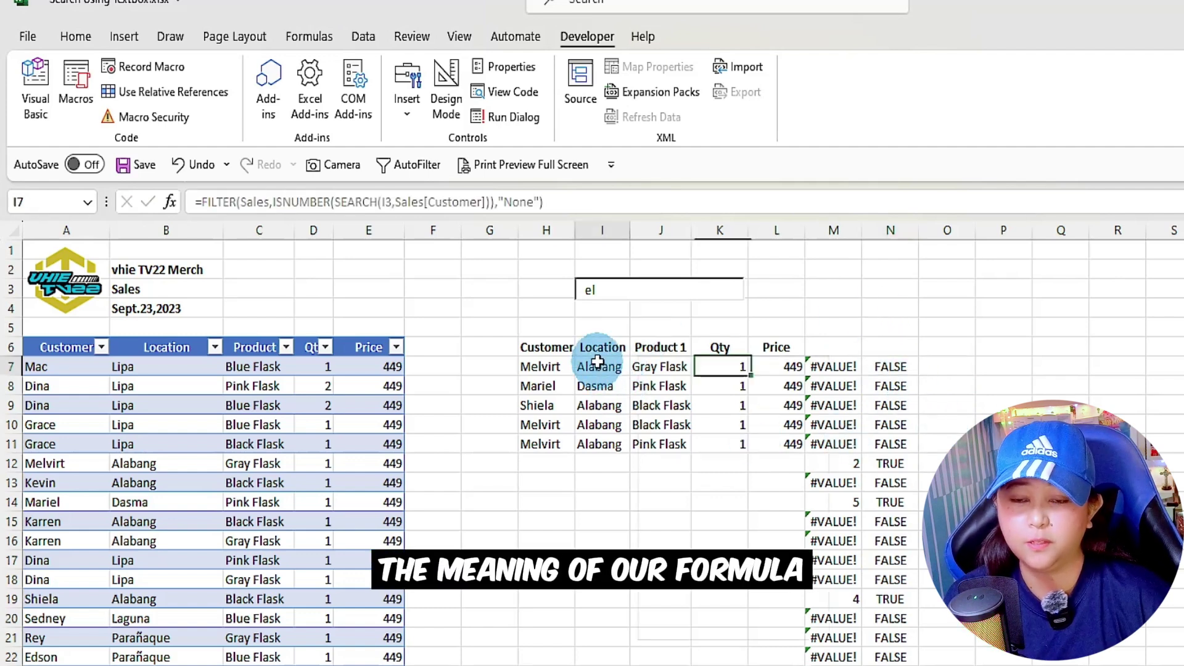
click(895, 465)
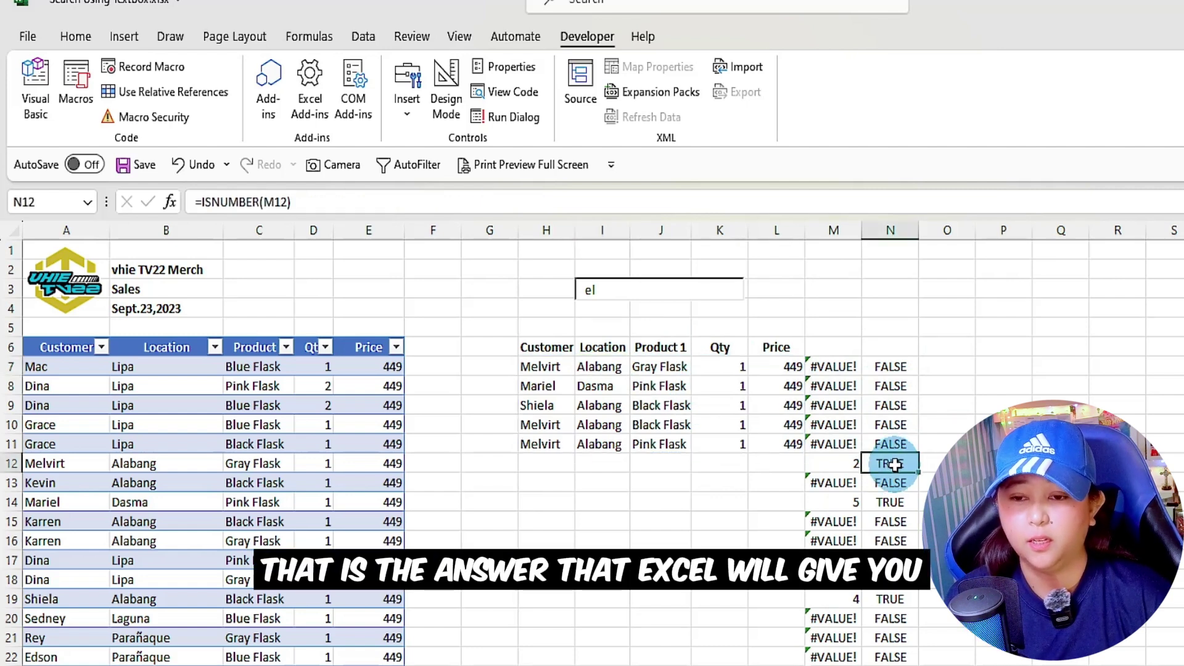
click(841, 465)
click(890, 367)
click(891, 405)
click(891, 425)
click(891, 444)
click(890, 464)
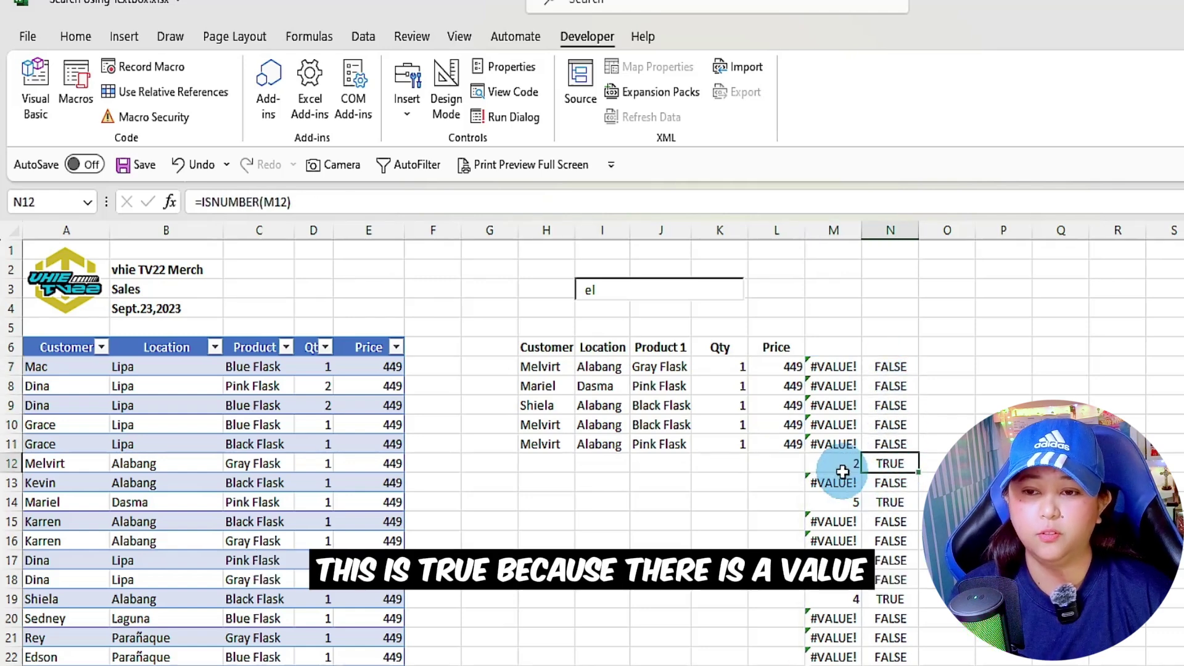
click(838, 465)
click(887, 502)
click(837, 502)
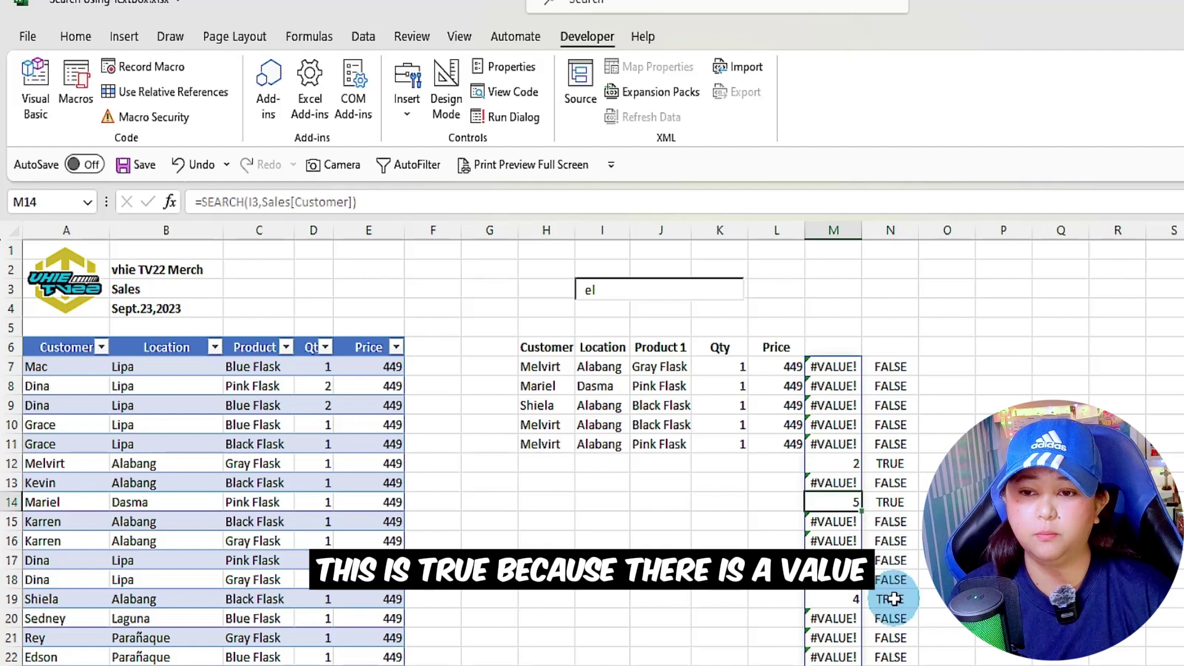
Check the ISNUMBER and SEARCH results from row 19 down to row 30 against the search text and FILTER formula.
click(831, 464)
click(599, 284)
click(891, 597)
click(835, 597)
scroll(868, 607, down, 3)
click(858, 630)
click(888, 637)
scroll(886, 622, up, 3)
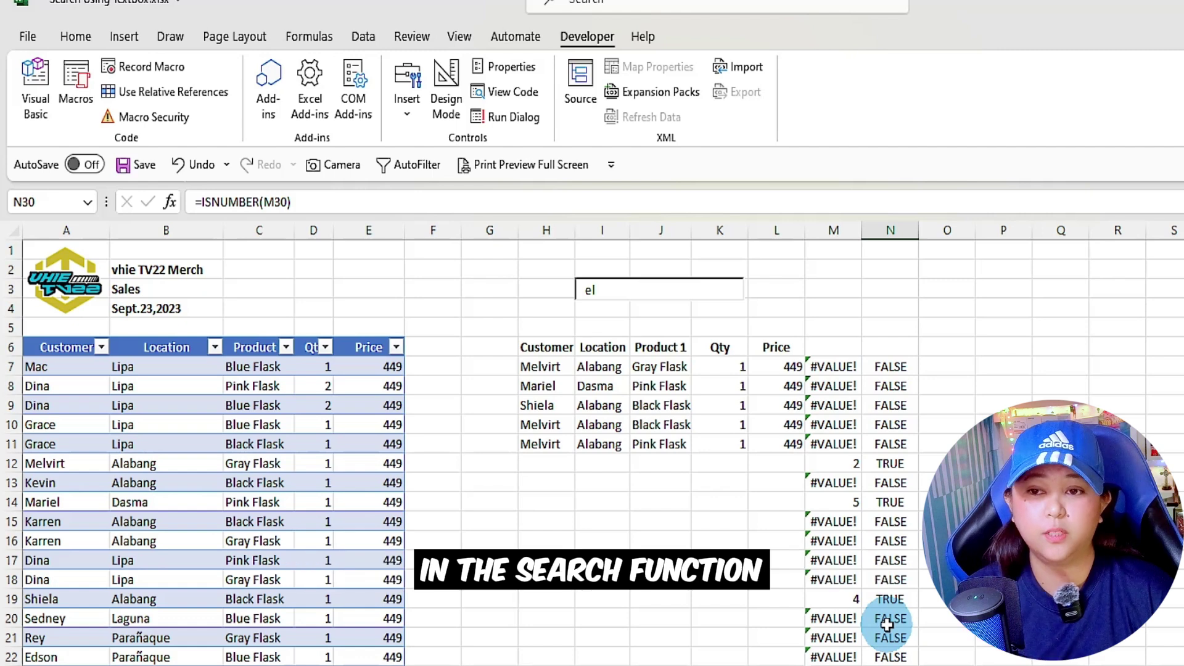
click(840, 408)
click(608, 369)
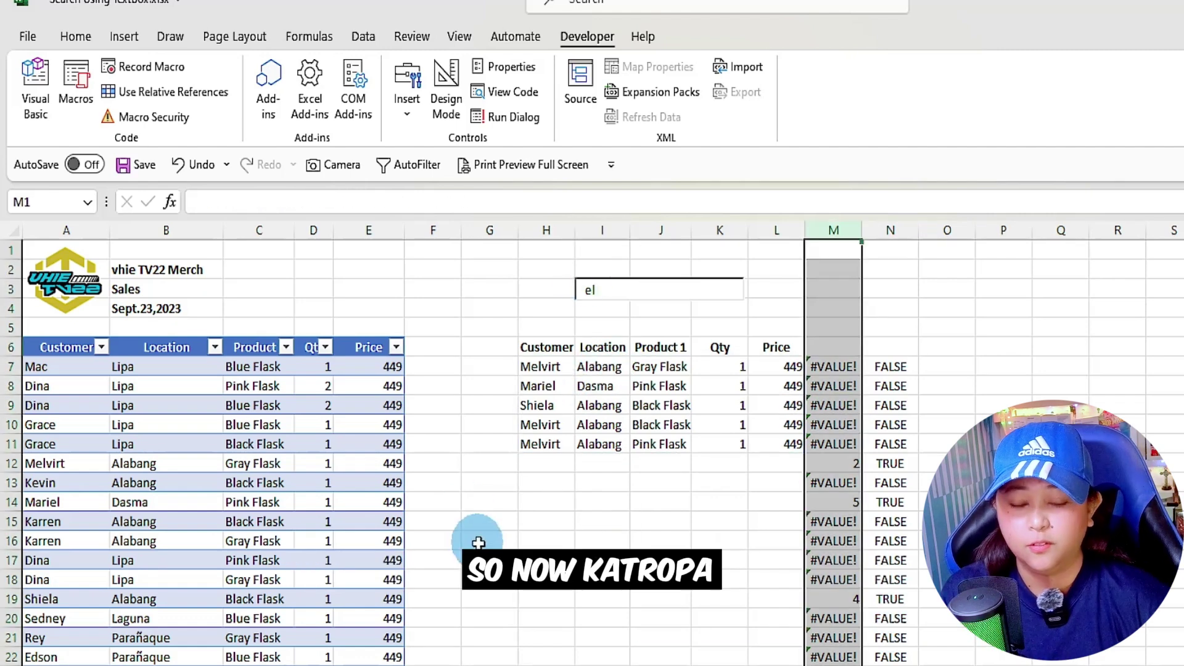
Test the formula in H7 with a product by searching for "blue flask" in the text box.
click(493, 577)
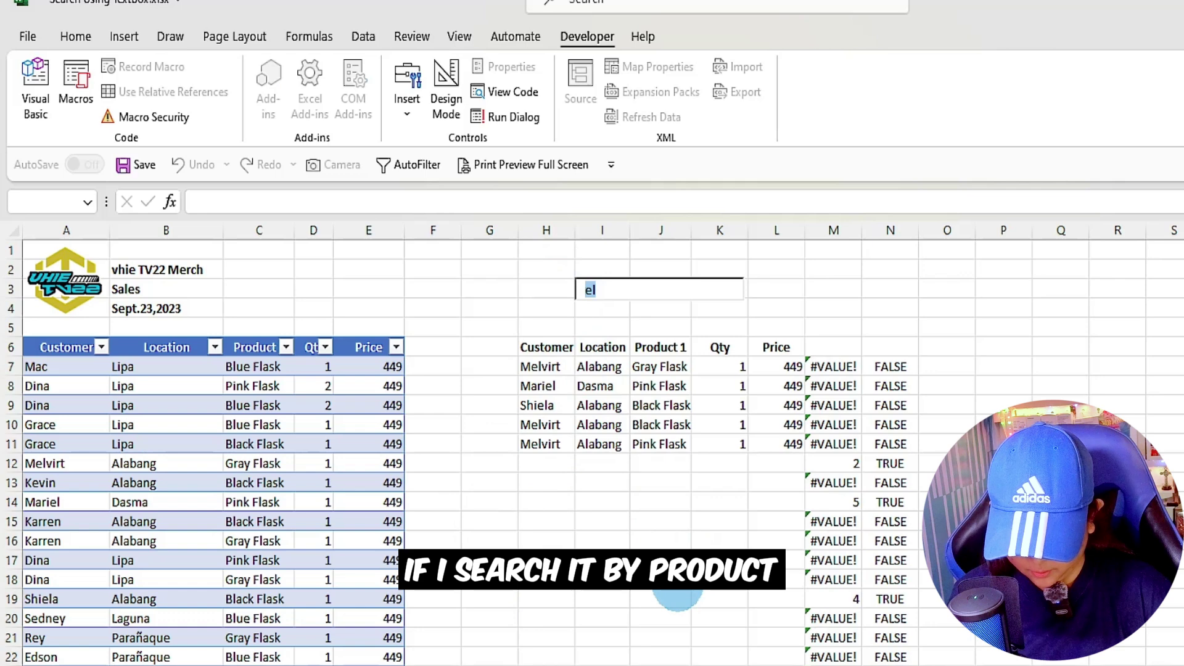
text(blue)
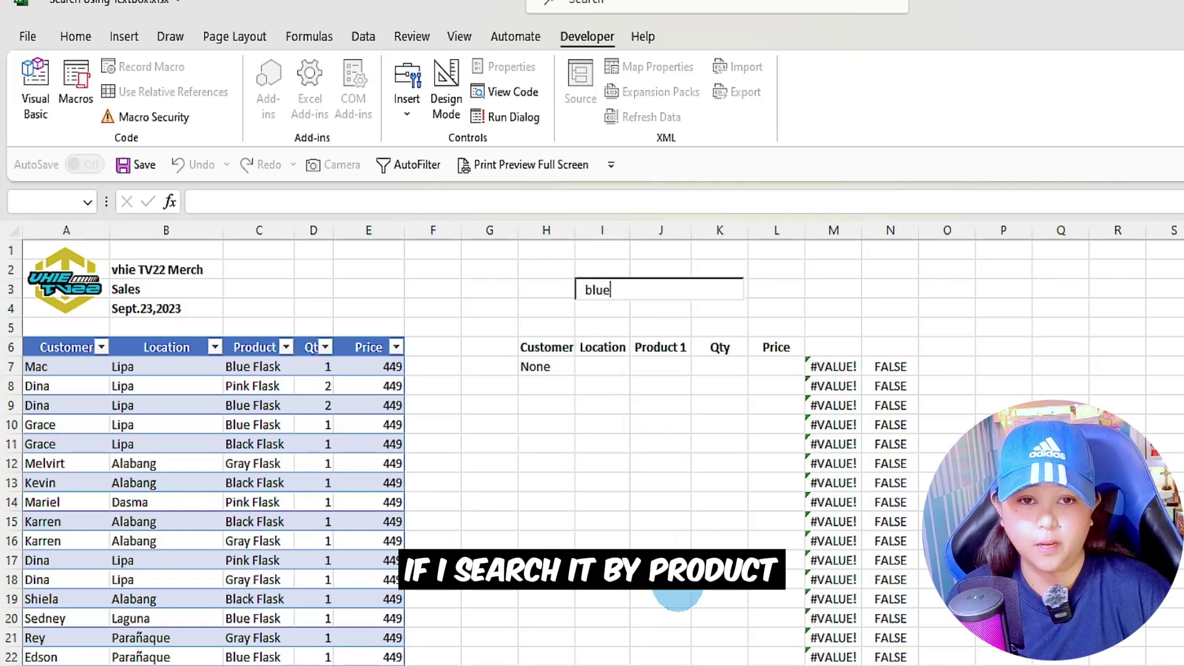
text( flask)
click(545, 368)
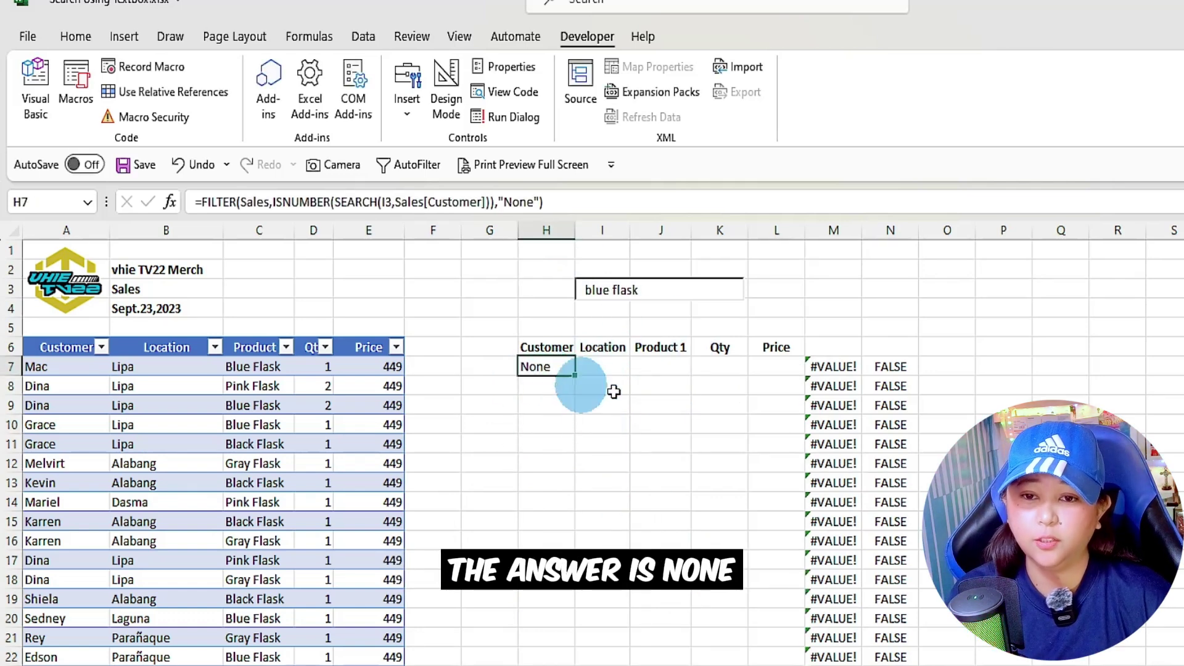
click(660, 370)
click(558, 370)
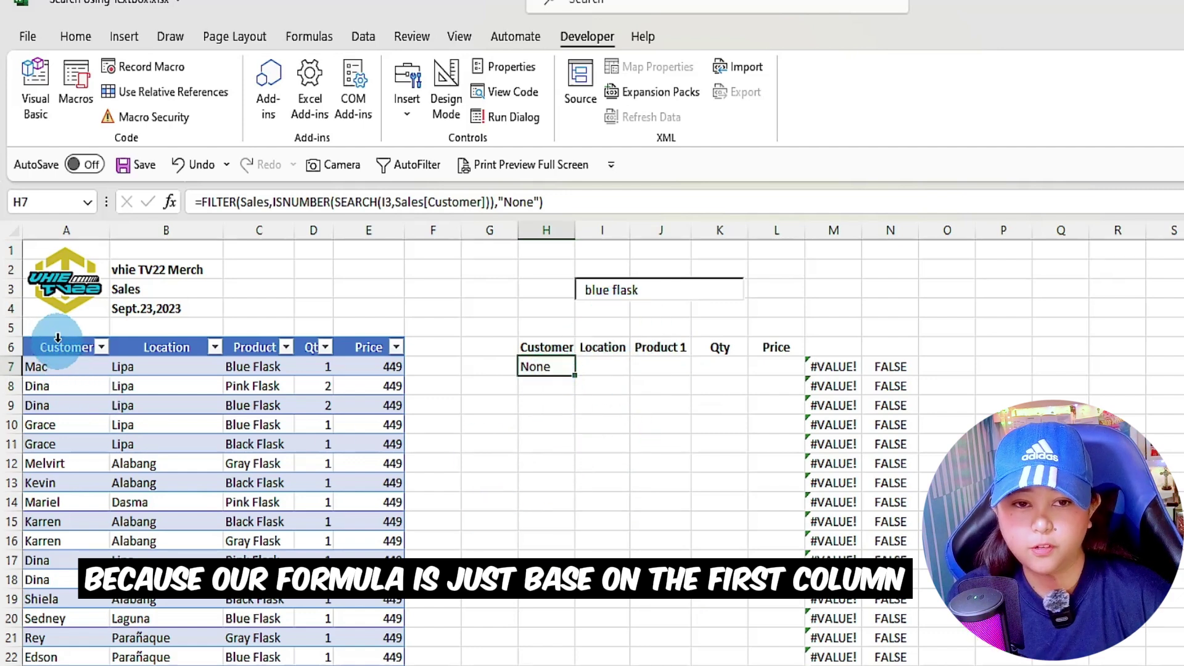
Review the Customer column and the H7 formula that searches it against the product text in the text box.
click(38, 370)
click(537, 404)
click(548, 367)
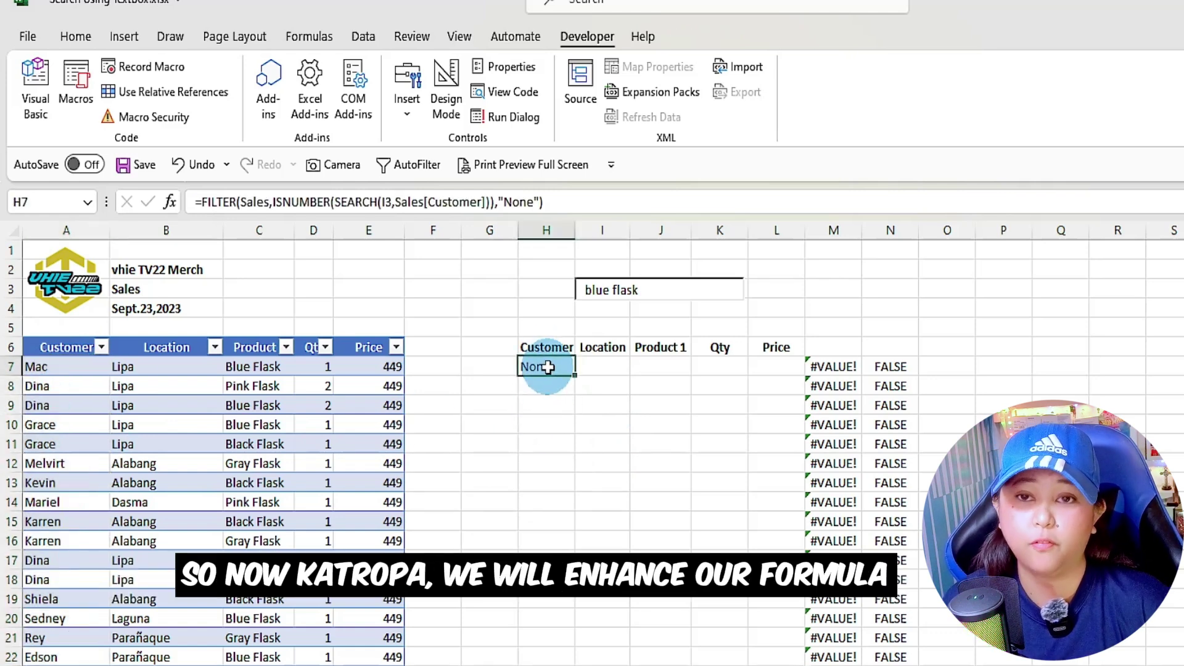
click(611, 290)
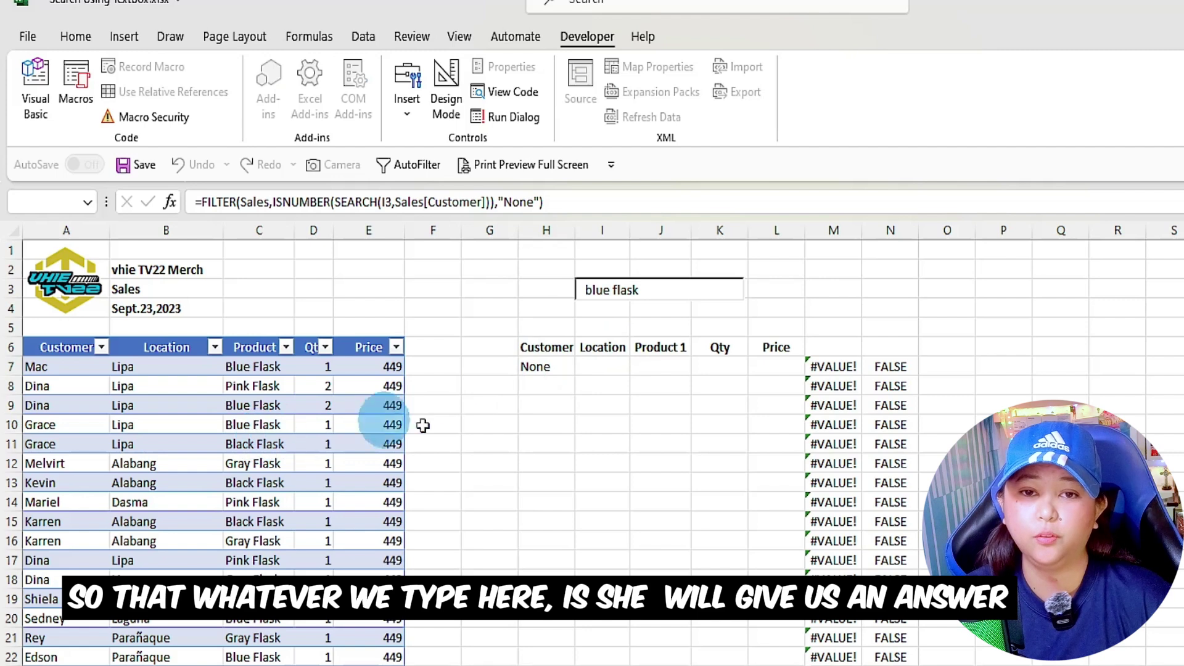
click(586, 520)
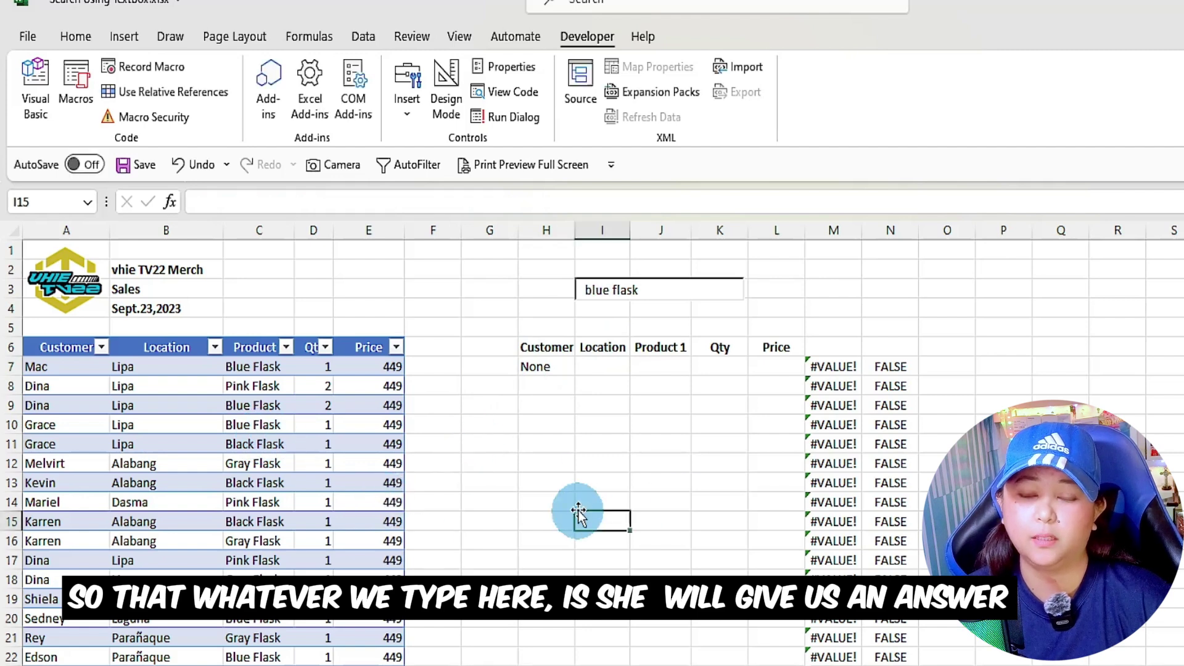
click(610, 289)
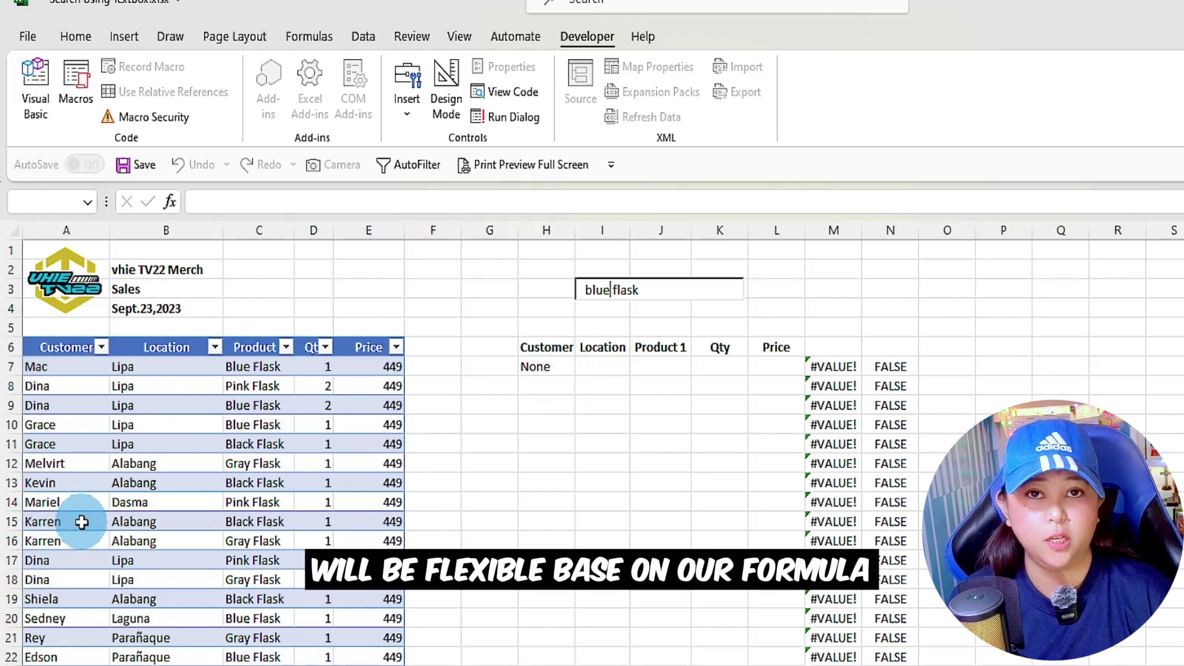
Extend the FILTER formula's include argument in H7 with +ISNUMBER(SEARCH(I3,Sales[Location])).
double_click(546, 367)
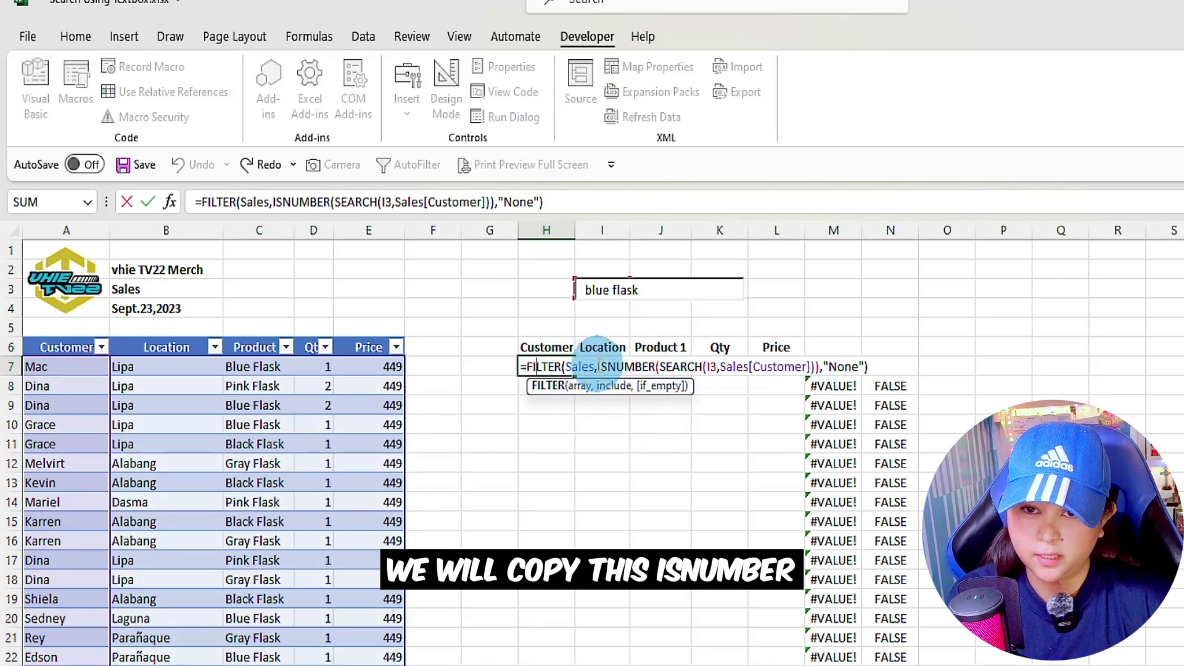
drag(601, 366, 815, 366)
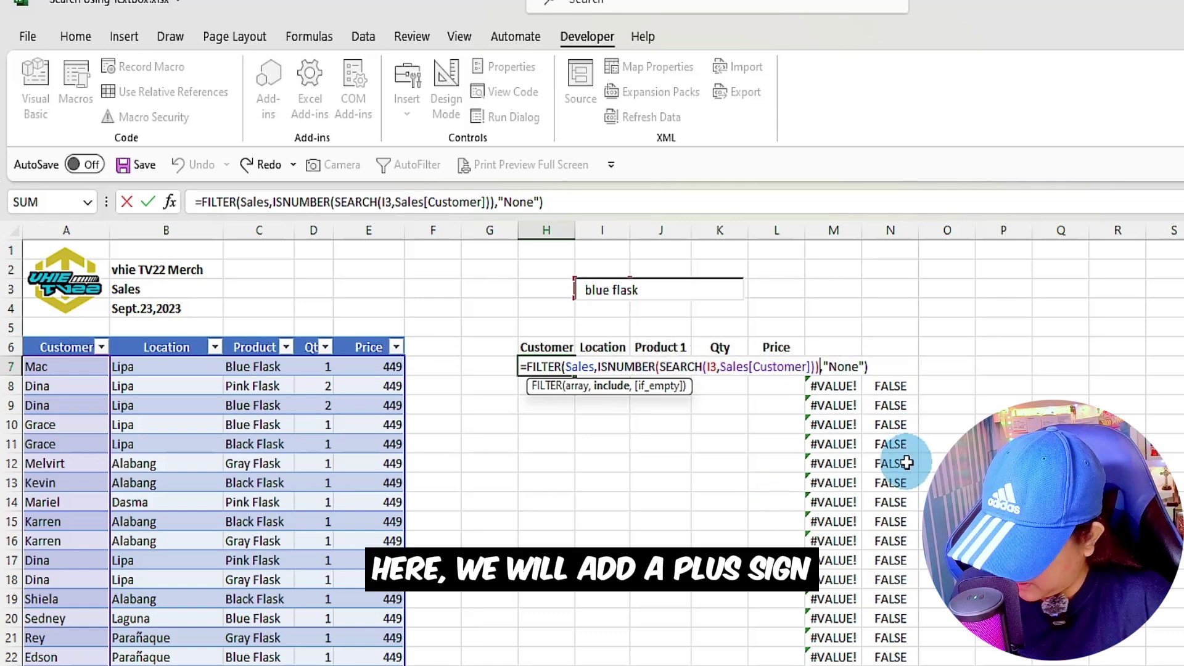
text(+)
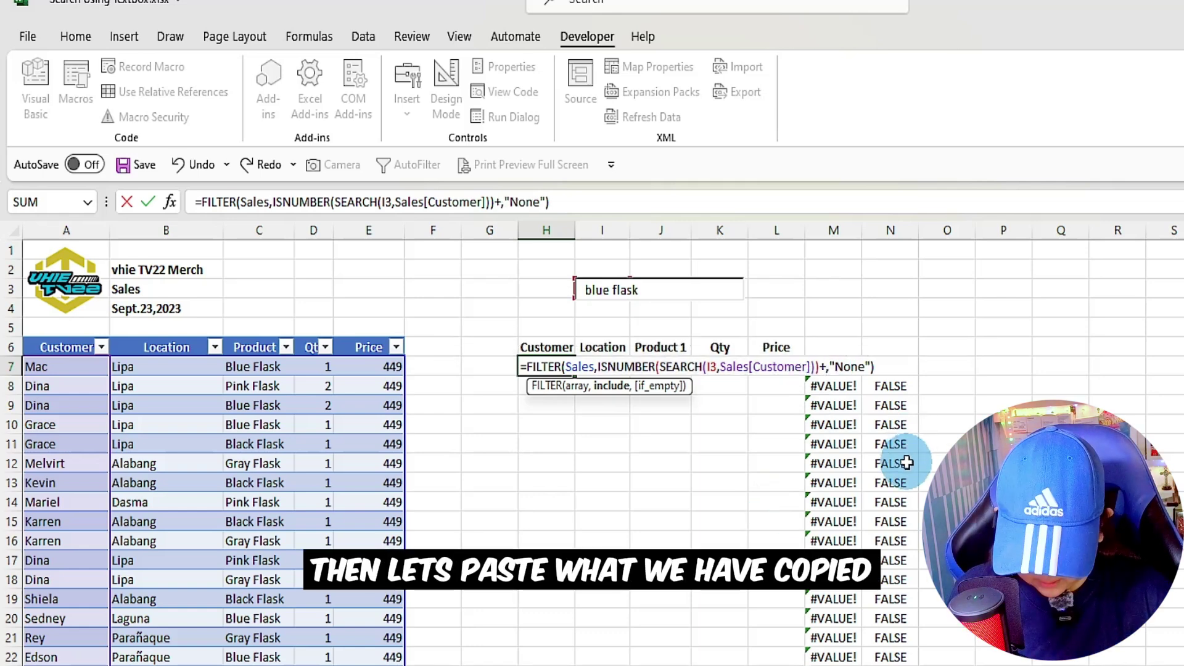
text(ISNUMBER(SEARCH(I3,Sales[Customer])))
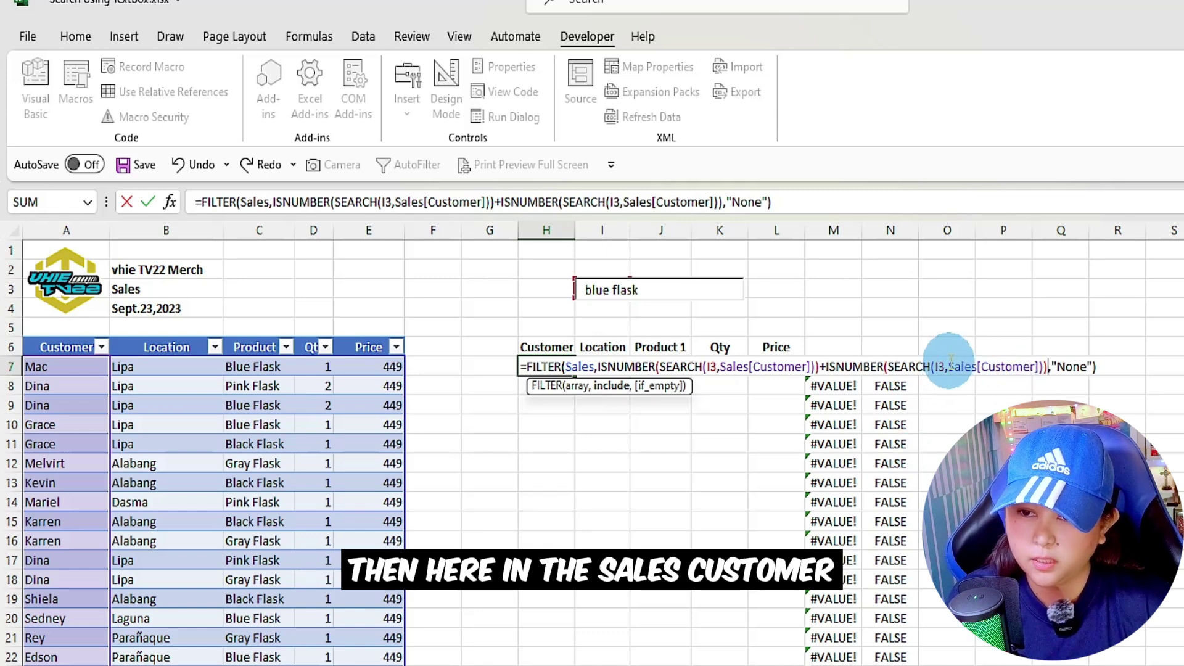
drag(951, 361, 1041, 366)
key(BackSpace)
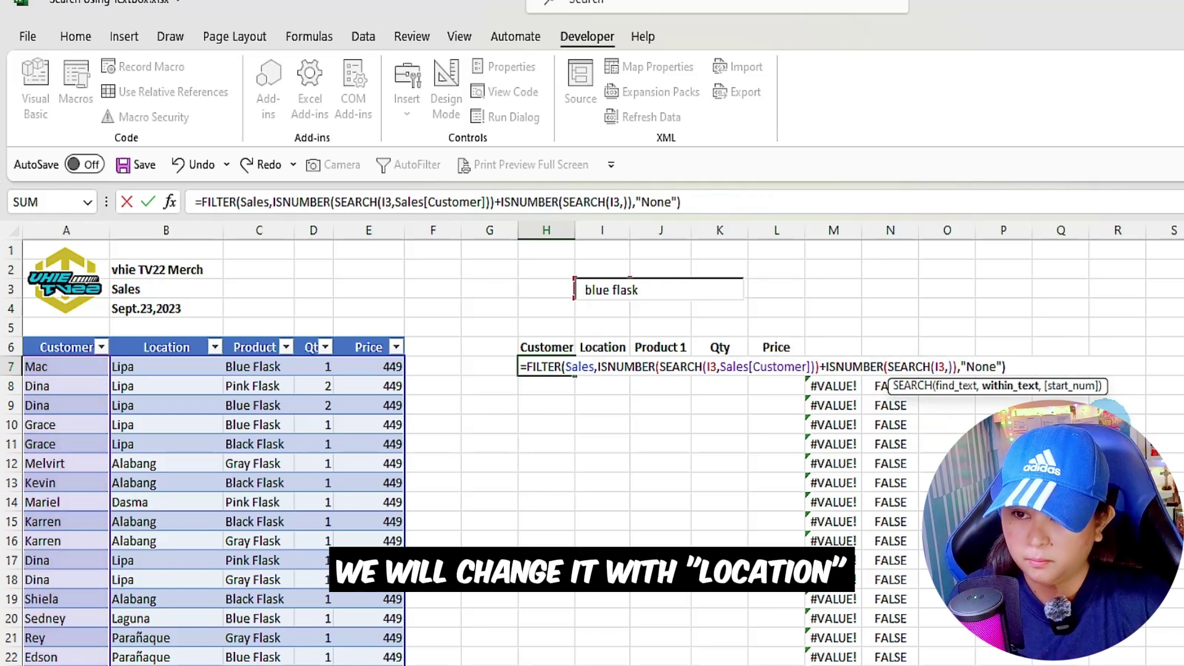
click(160, 338)
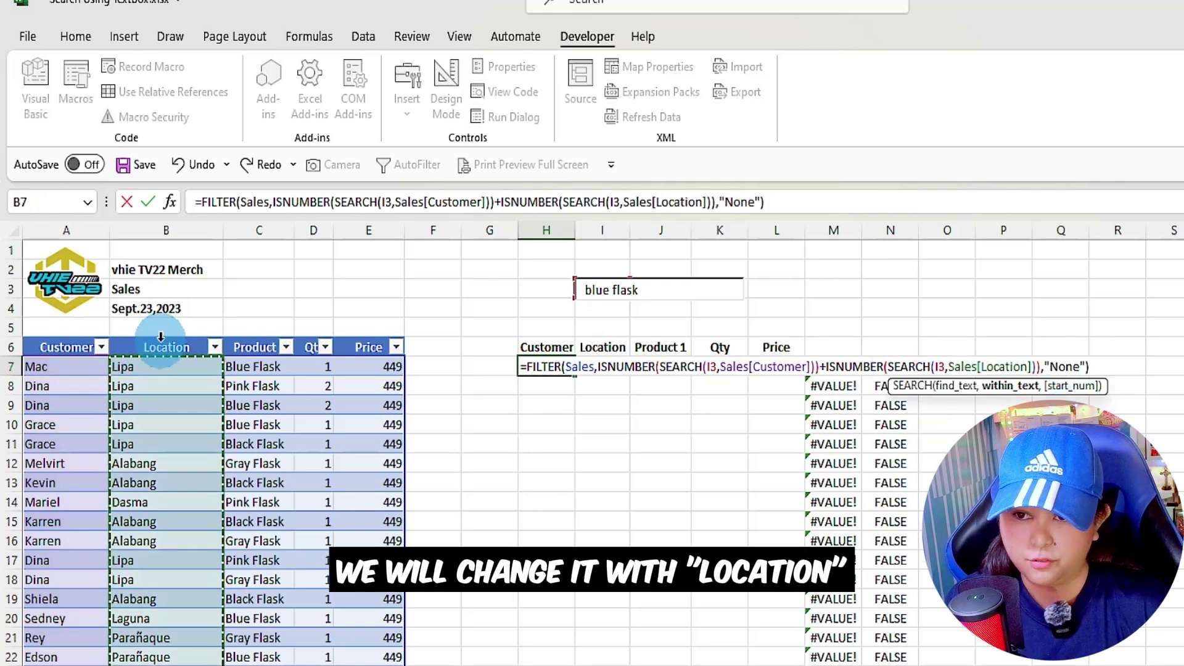
Add a third condition to the H7 formula, +ISNUMBER(SEARCH(I3,Sales[Product 1])), after the Location condition.
text(+)
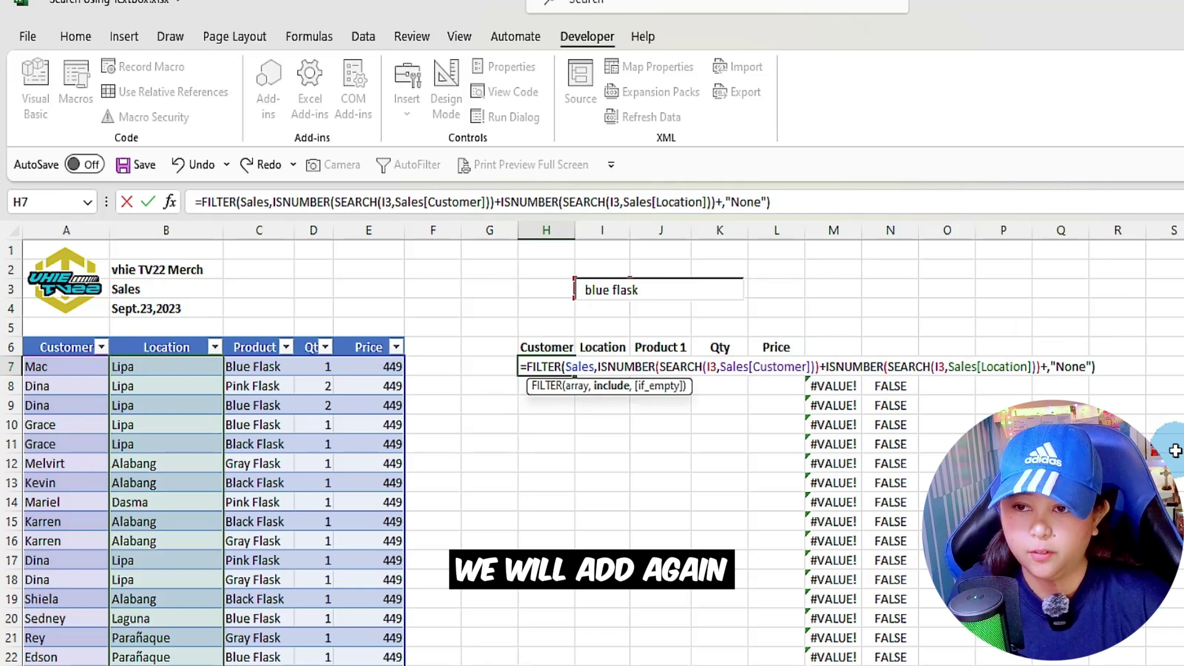
text(ISNUMBER(SEARCH(I3,Sales[Customer])))
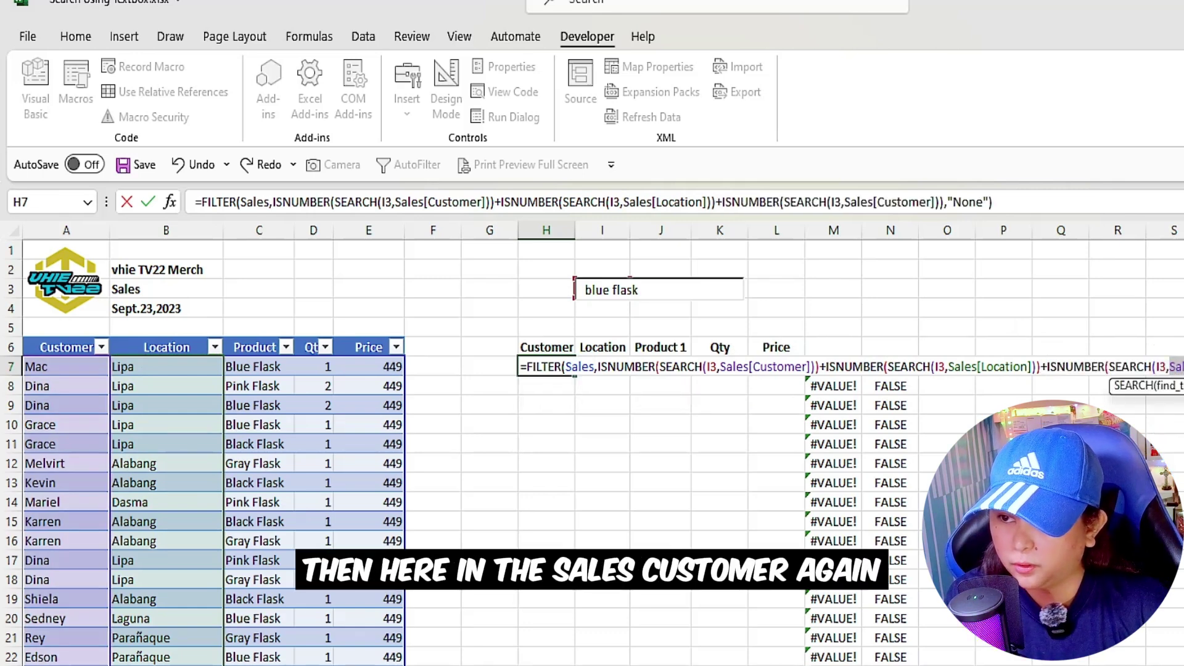
key(BackSpace)
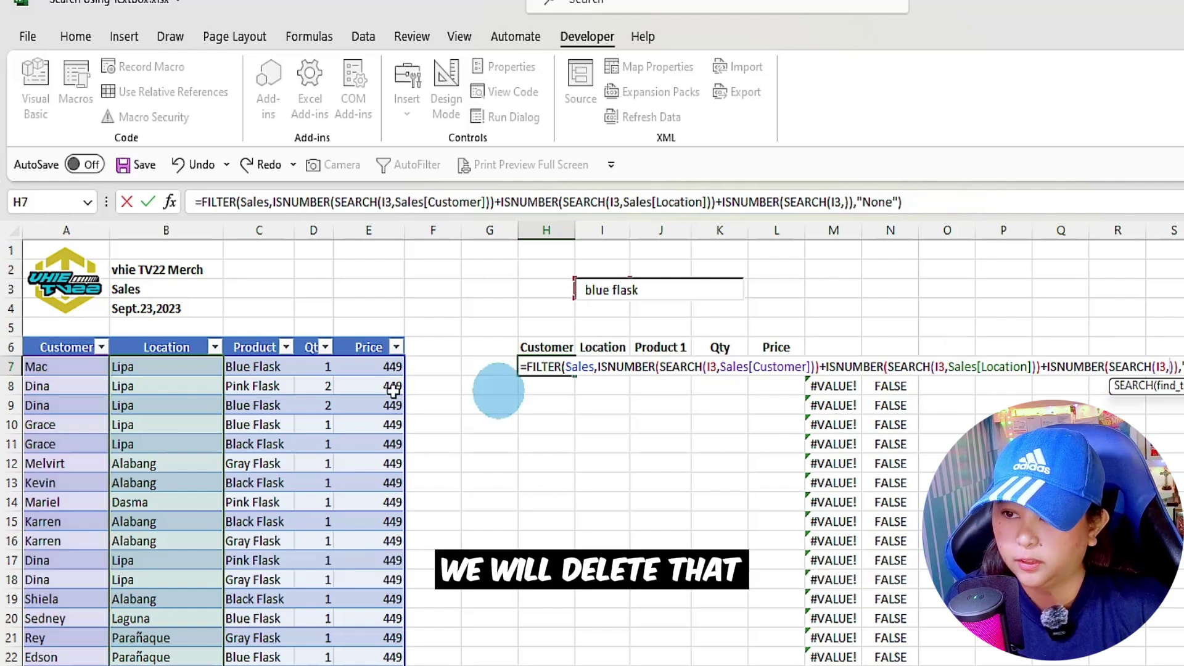
click(248, 338)
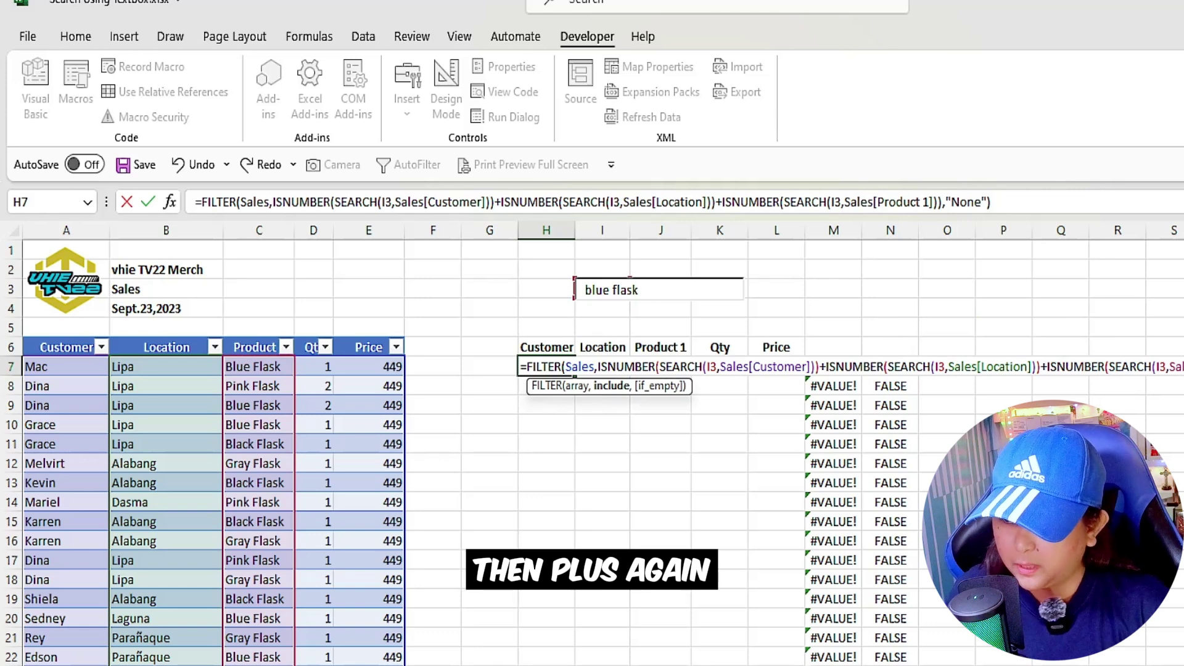
Add a fourth condition for quantity to the H7 formula, +ISNUMBER(SEARCH(I3,Sales[Qty])).
text(ISNUMBER(SEARCH(I3,Sales[Customer])))
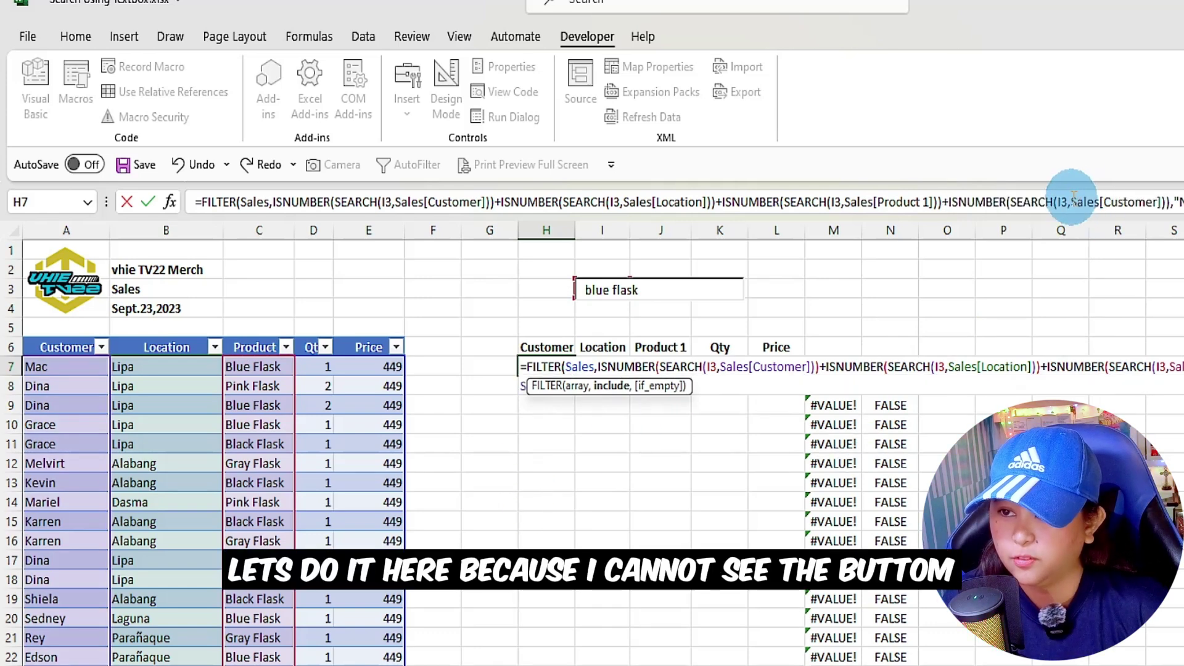
drag(1072, 202, 1162, 202)
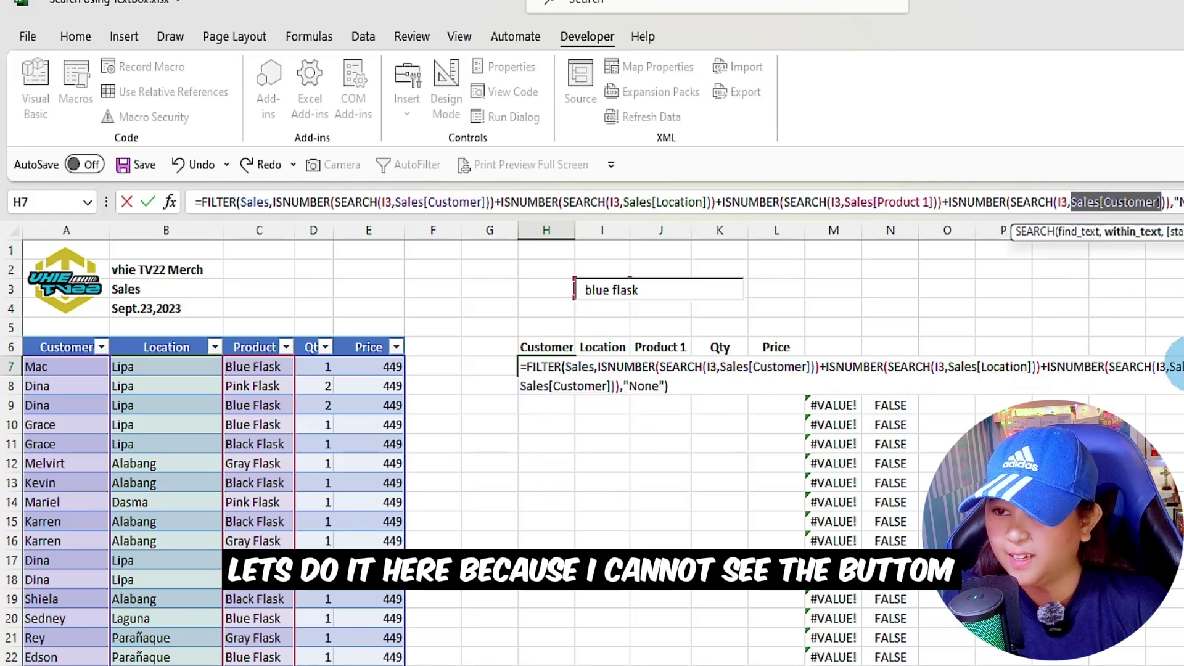
click(311, 335)
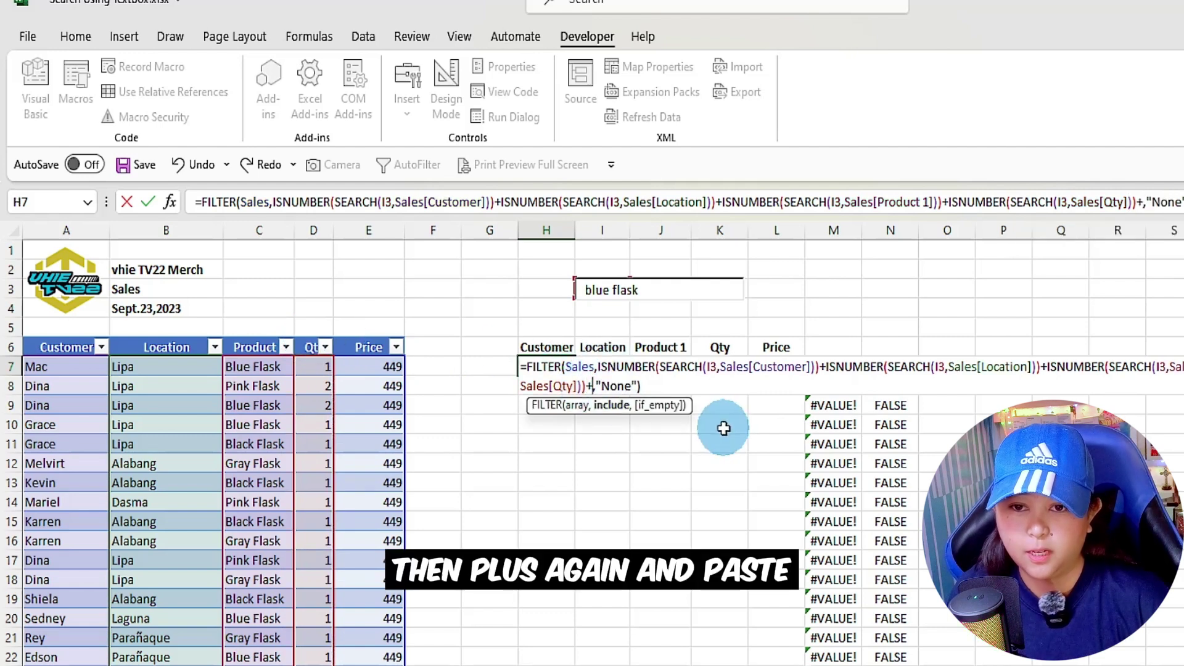
Add the price condition ISNUMBER(SEARCH(I3,Sales[Price])) as the last alternative and enter the completed FILTER formula in H7.
text(ISNUMBER(SEARCH(I3,Sales[Customer])))
drag(715, 386, 801, 387)
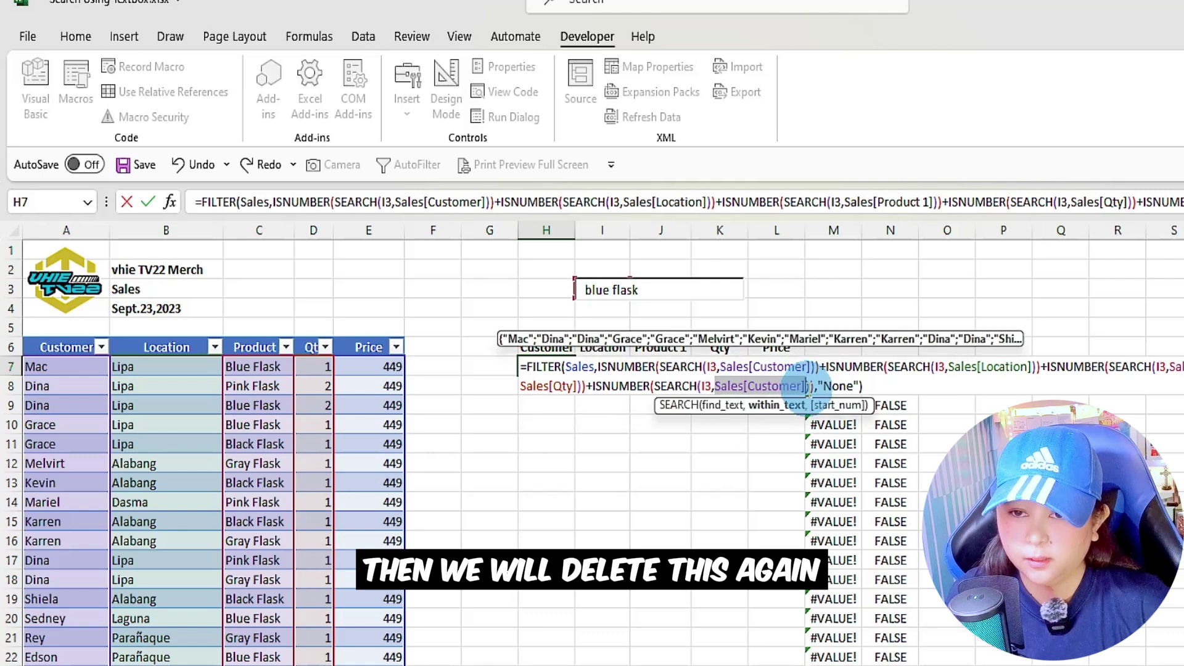
key(Delete)
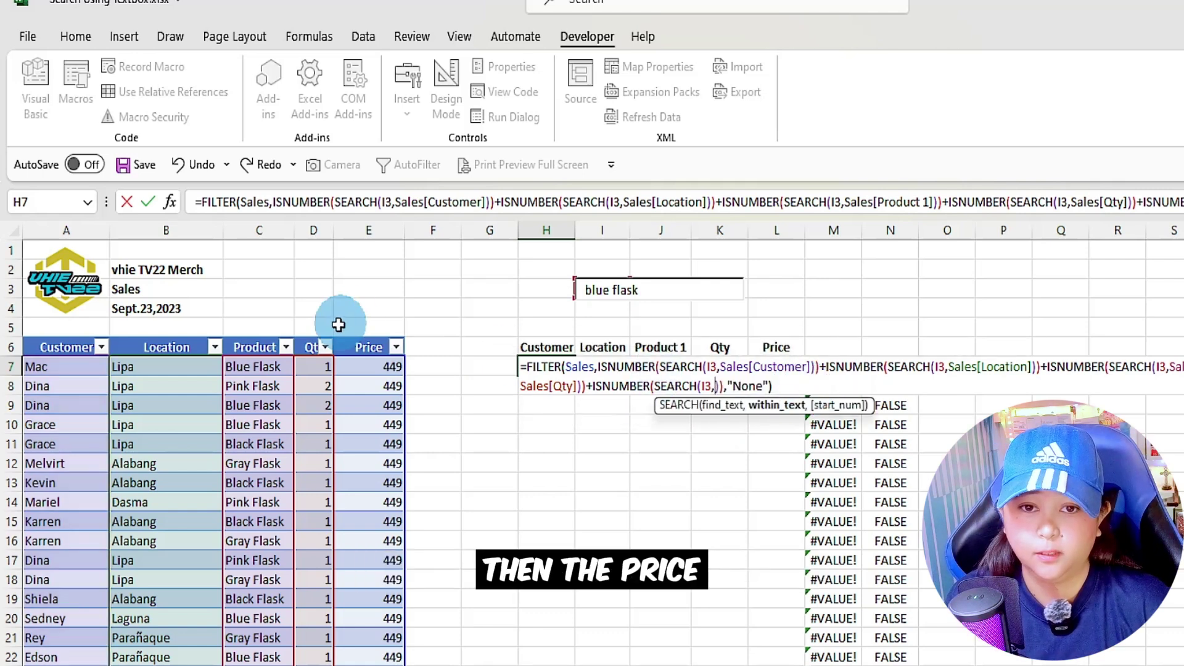
click(368, 339)
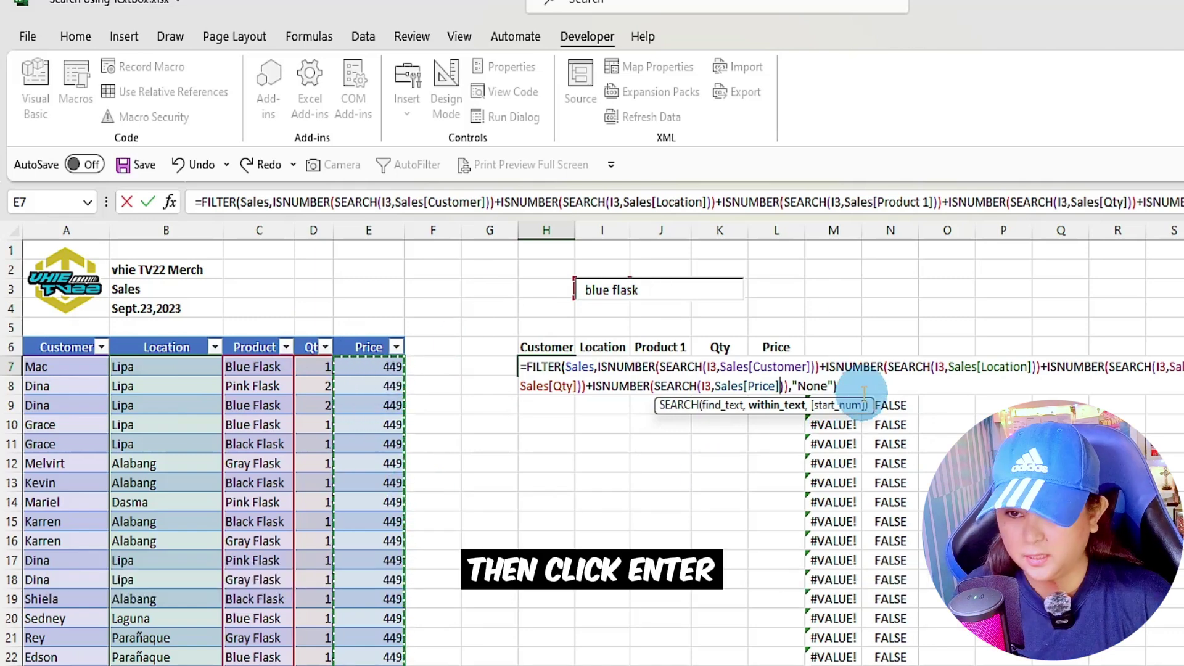
key(Return)
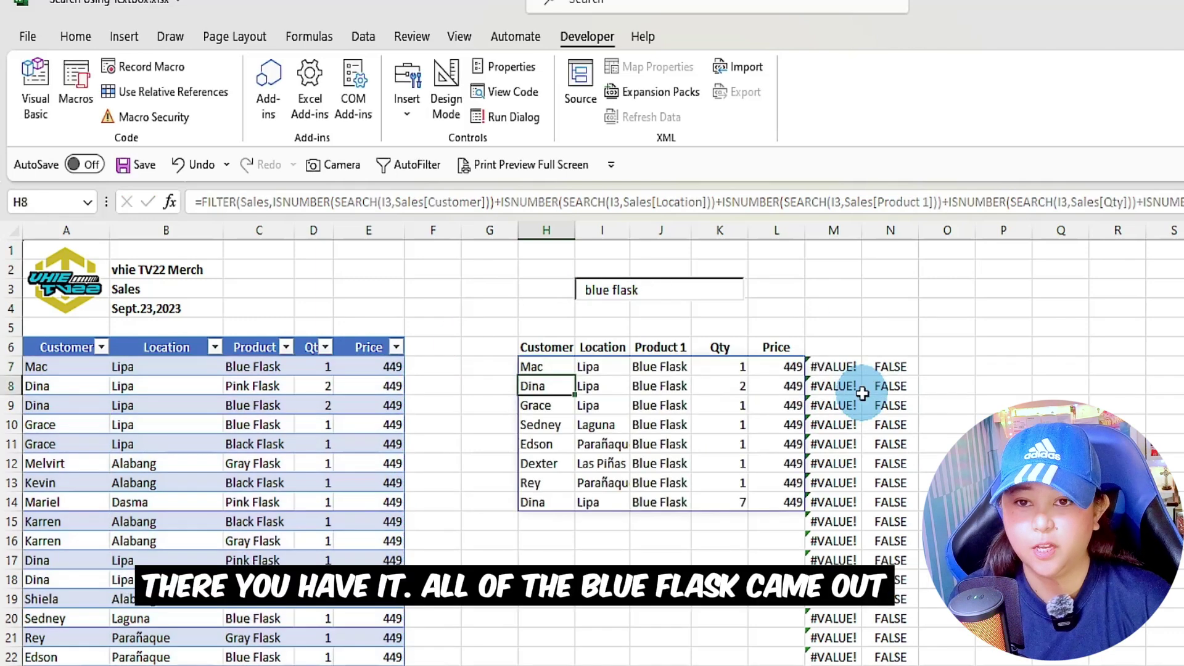
Review the returned blue flask records and autofit column I to the full location names.
click(665, 441)
click(666, 370)
click(646, 503)
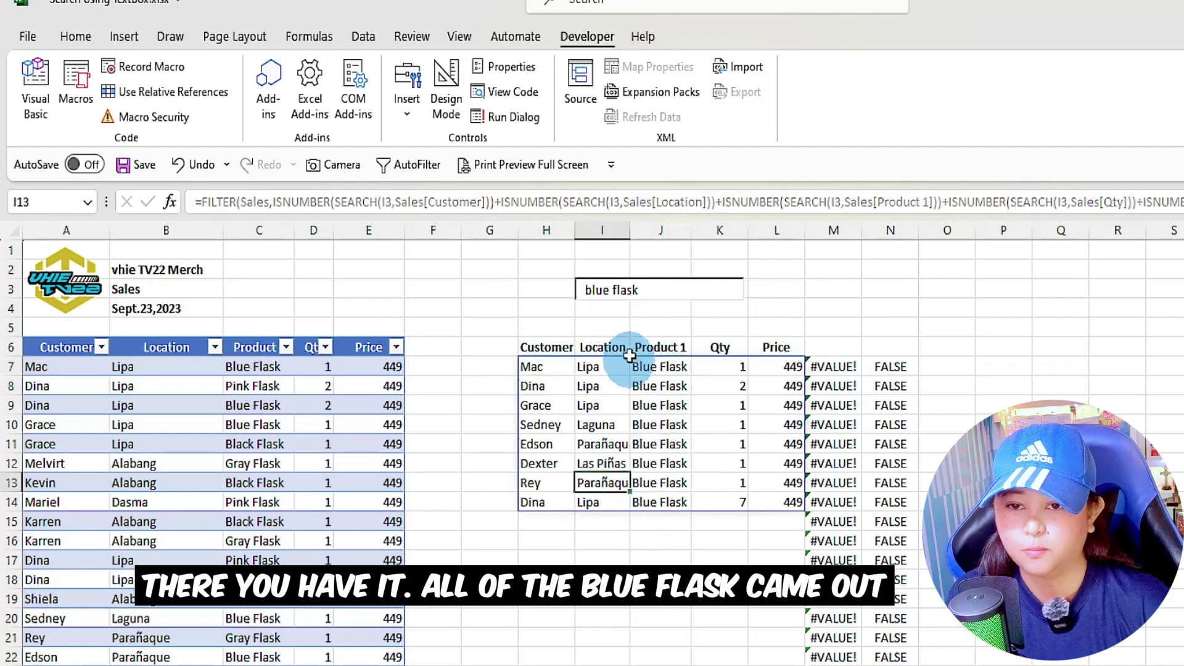
double_click(629, 230)
click(671, 368)
click(708, 477)
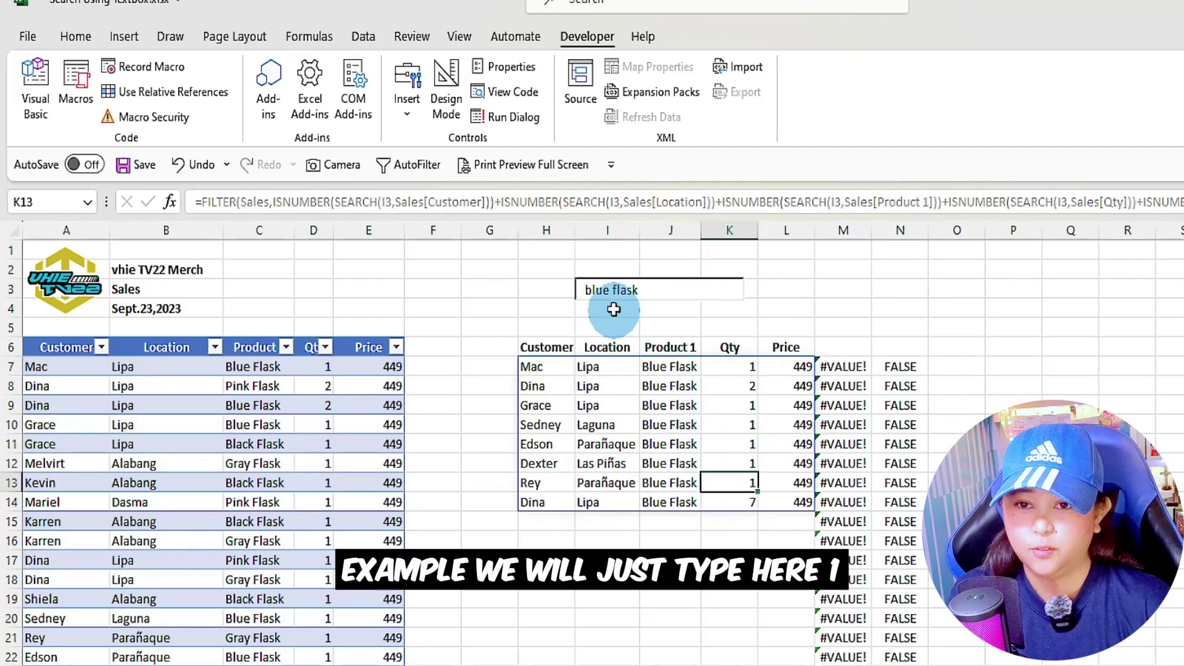
Test the extended formula with numbers by searching for 1 and for 2 in the text box.
drag(655, 293, 464, 272)
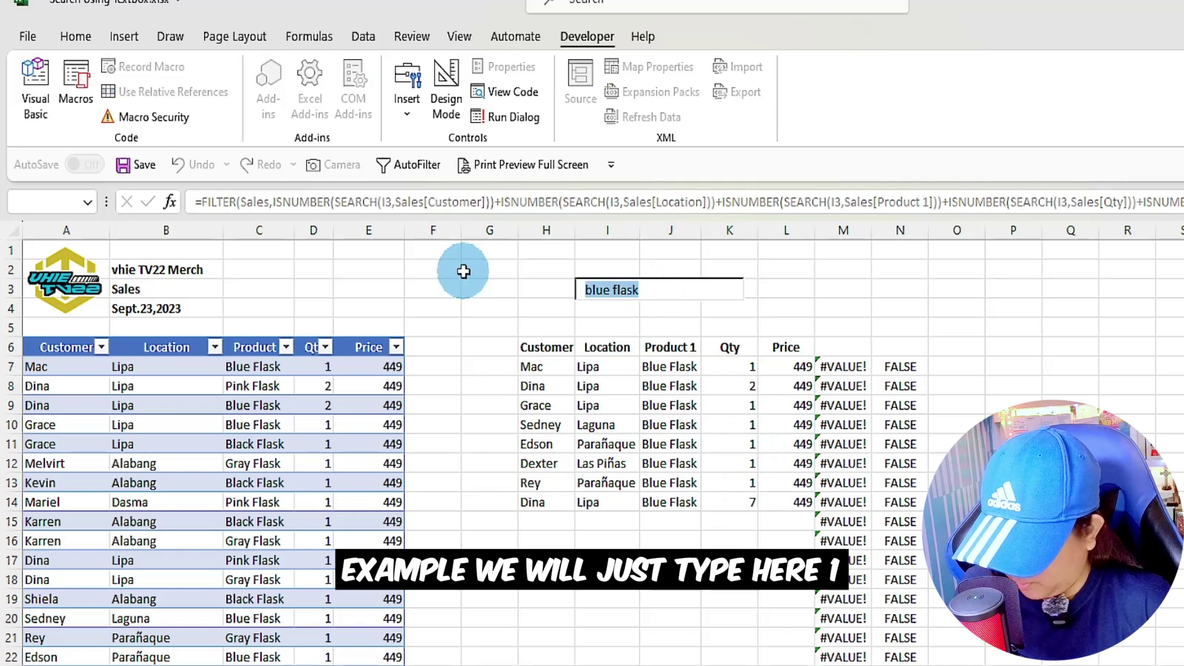
text(1)
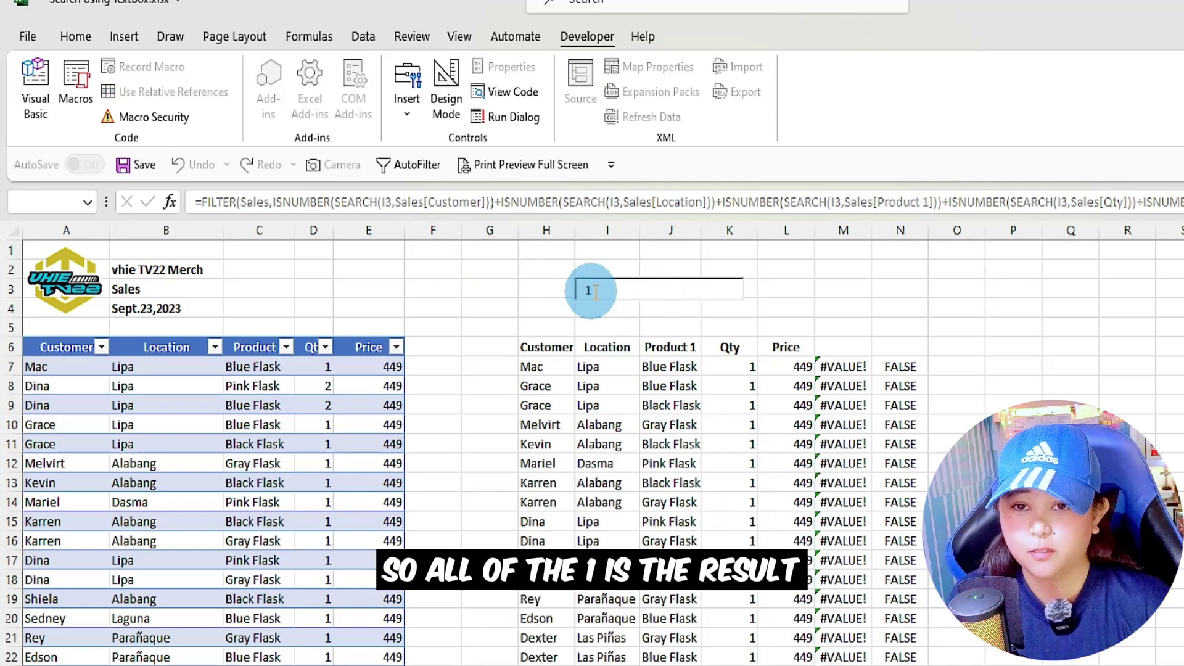
key(BackSpace)
text(2)
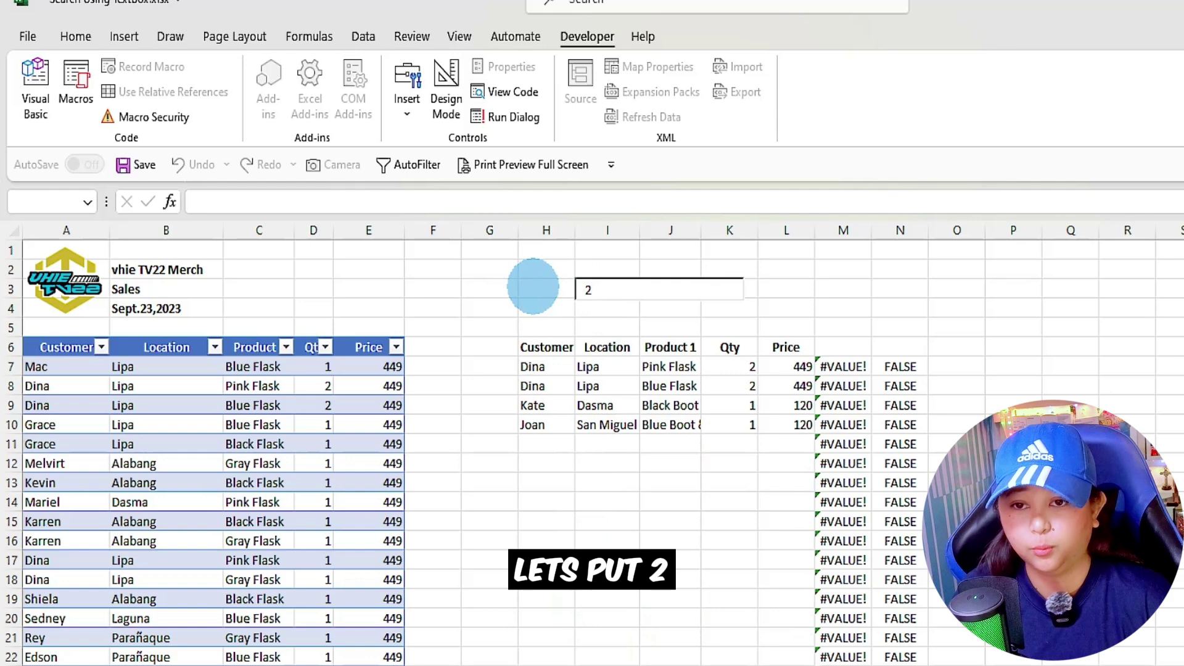
Check the Qty and Price cells in result rows 9 and 10 against the search value 2.
click(749, 406)
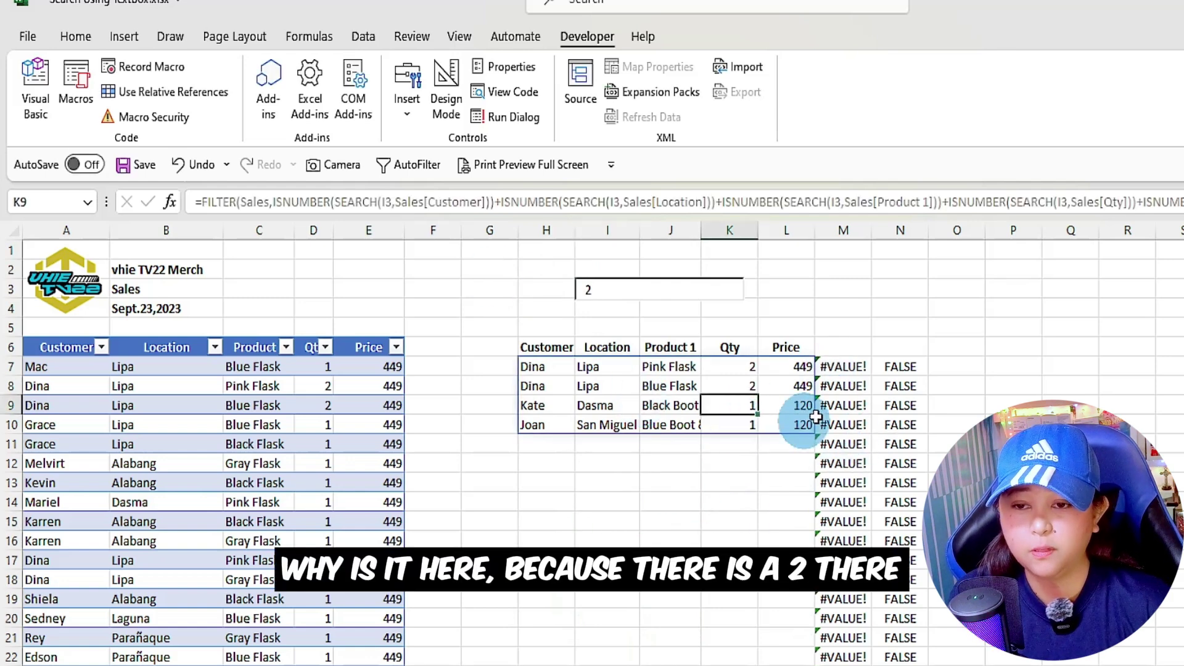
click(800, 400)
click(803, 425)
click(716, 426)
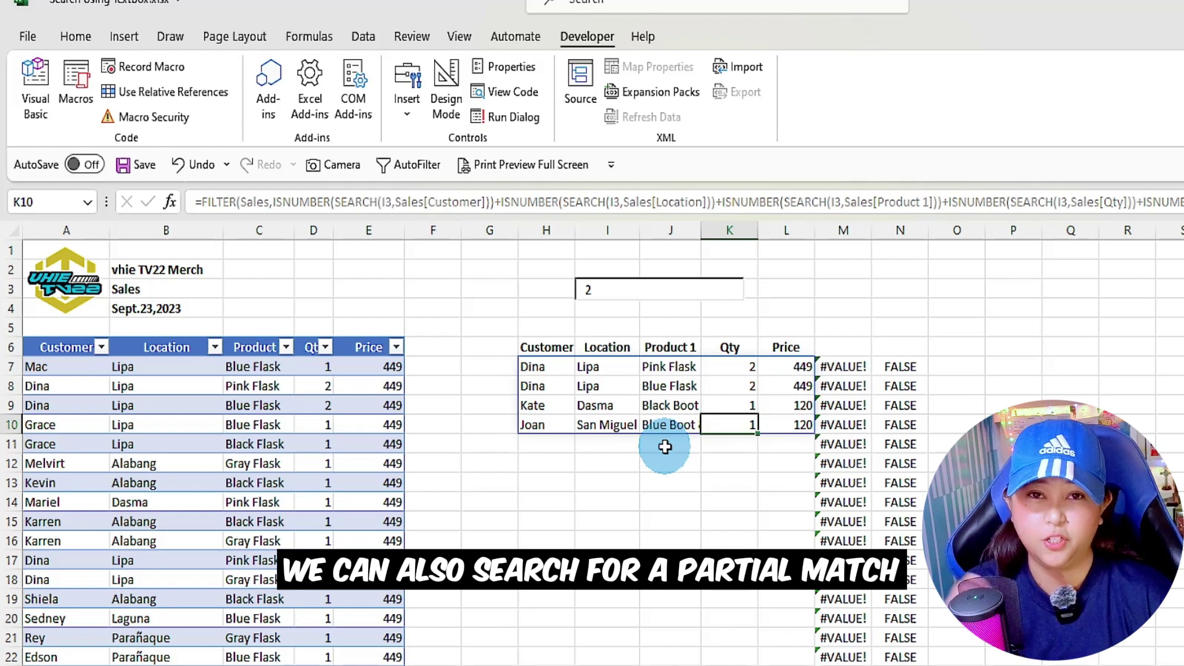
click(606, 539)
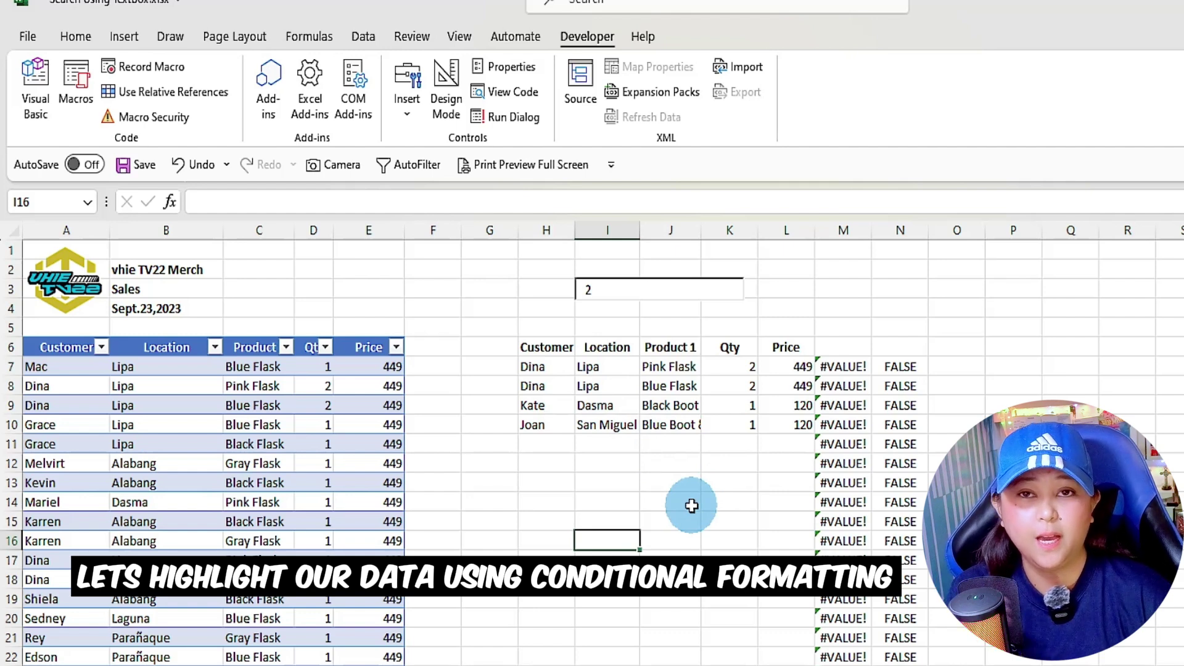
Clear the search text box and select the whole results range from H7 across to column L and down.
click(613, 291)
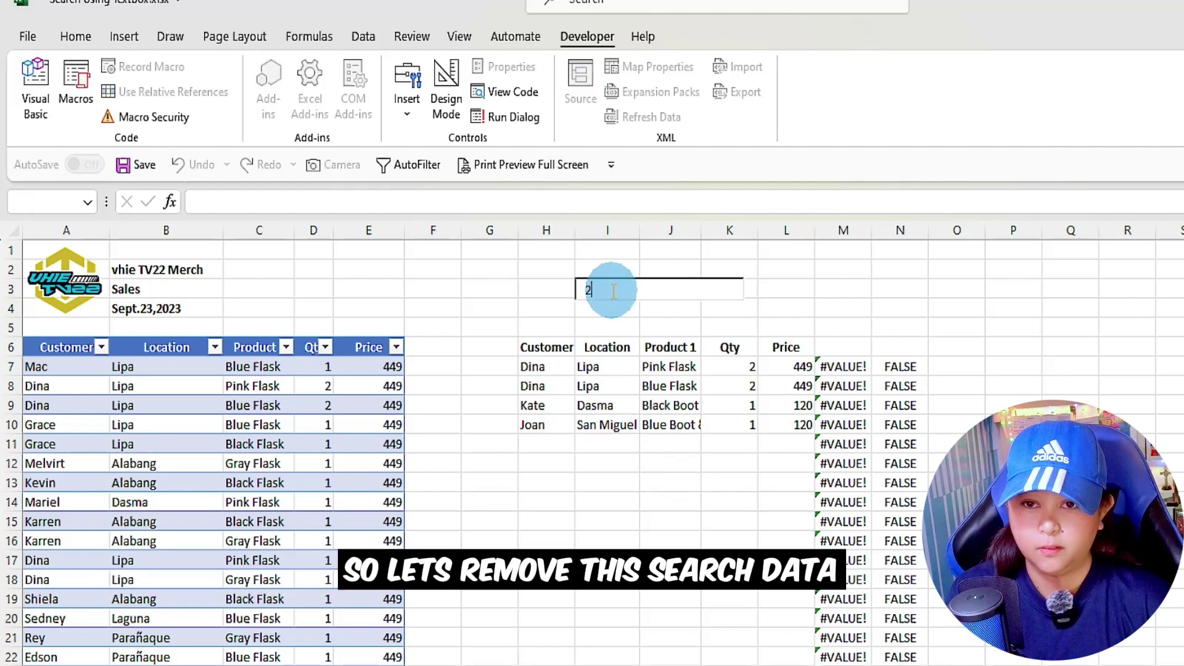
key(BackSpace)
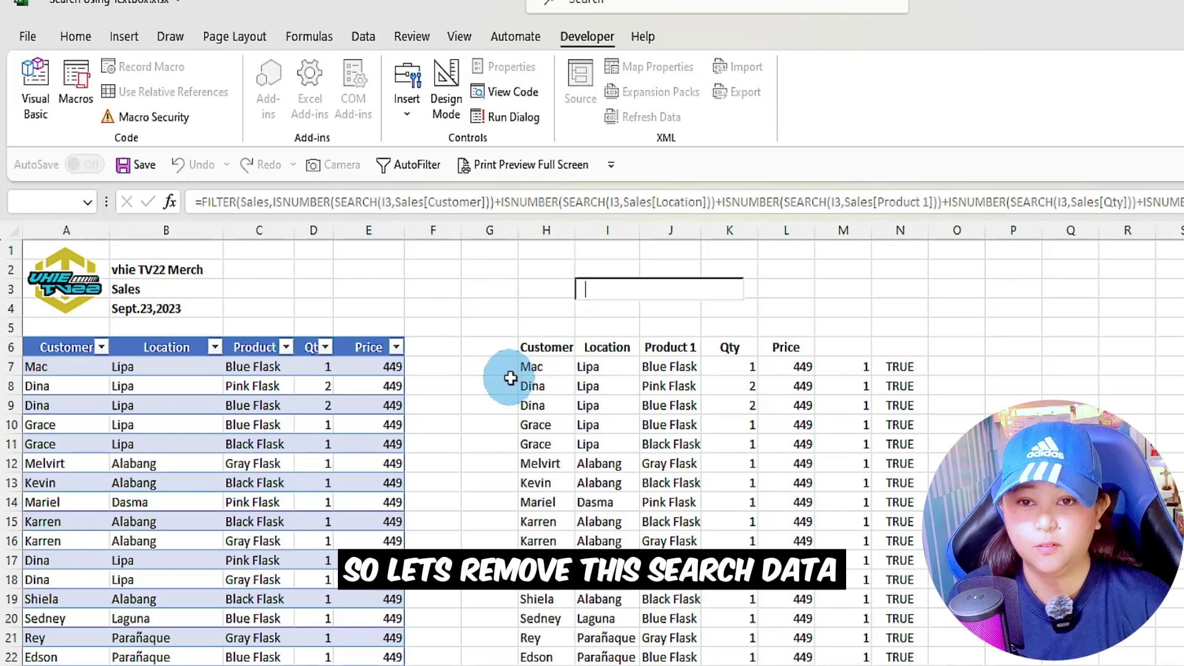
click(545, 368)
drag(544, 369, 763, 367)
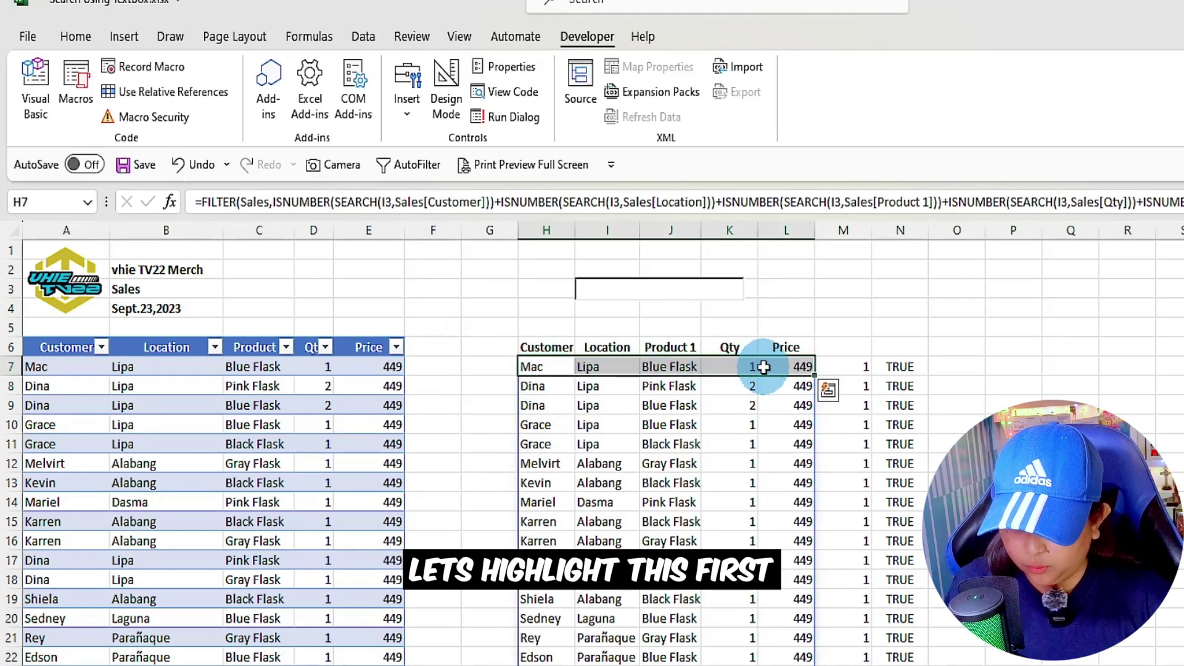
key(ctrl+shift+Down)
scroll(740, 411, up, 3)
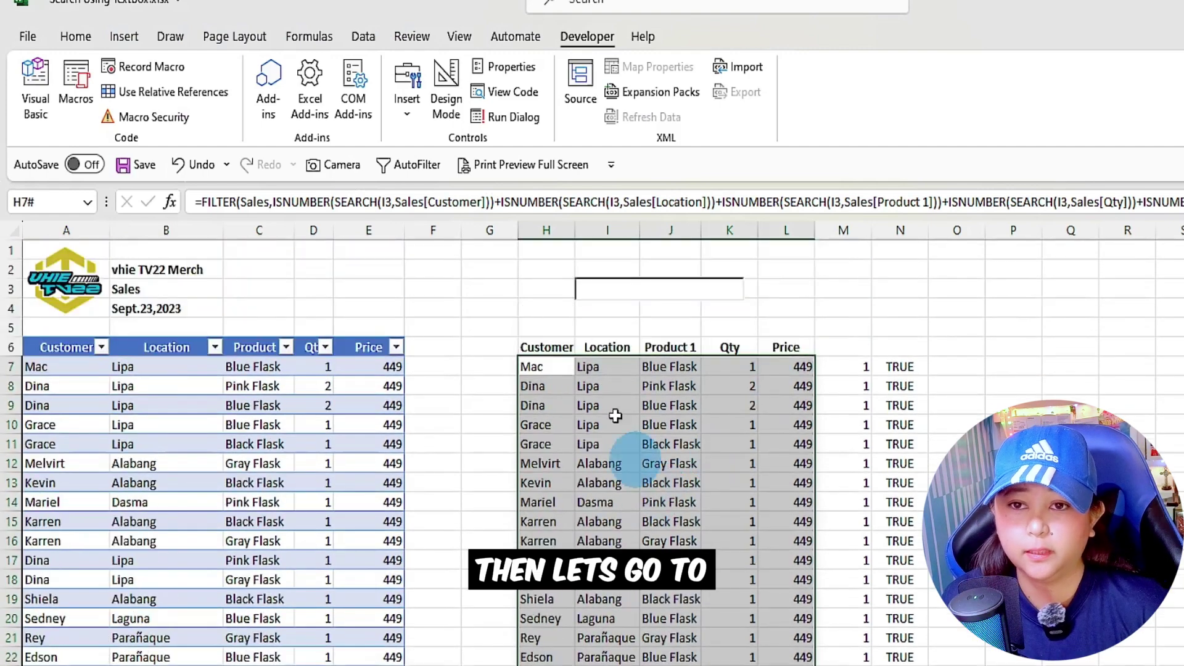
Add a Text That Contains highlight rule to the selected results range, matching the absolute reference =$I$3.
click(74, 38)
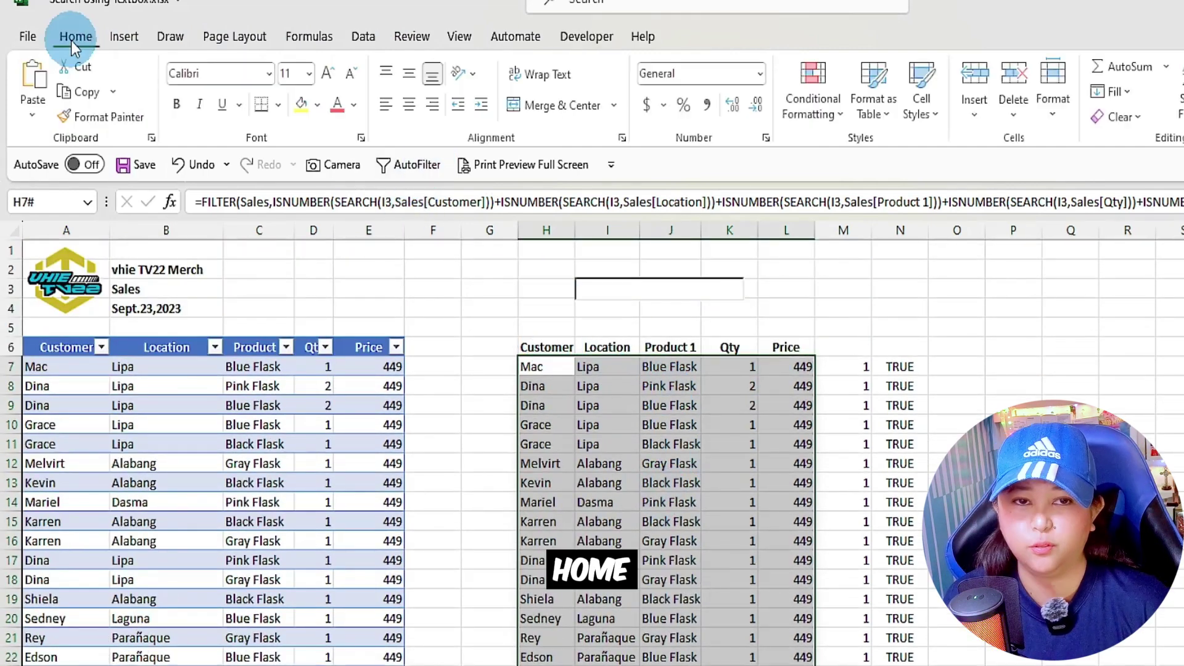
click(845, 115)
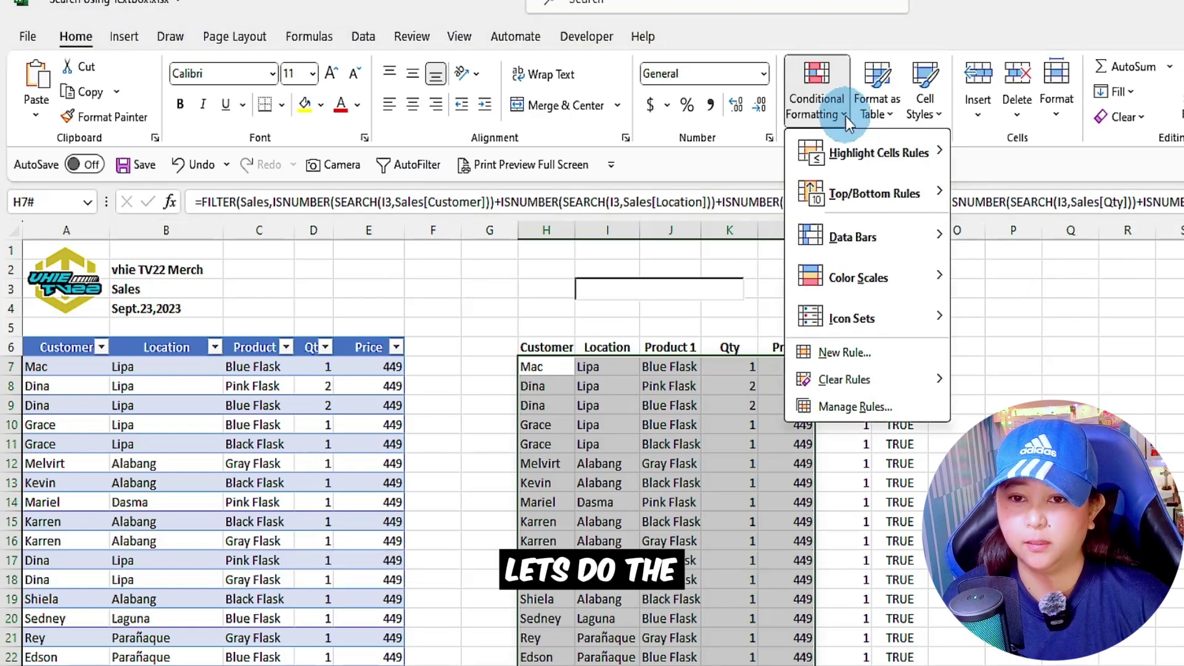
mouse_move(870, 148)
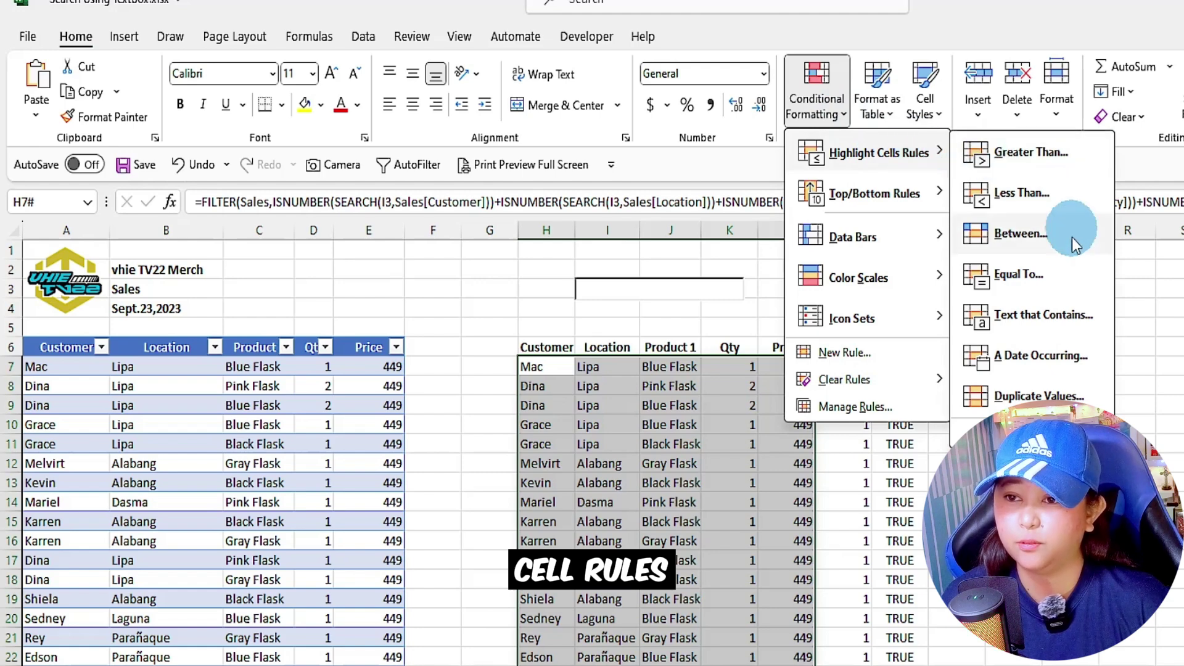
click(1042, 315)
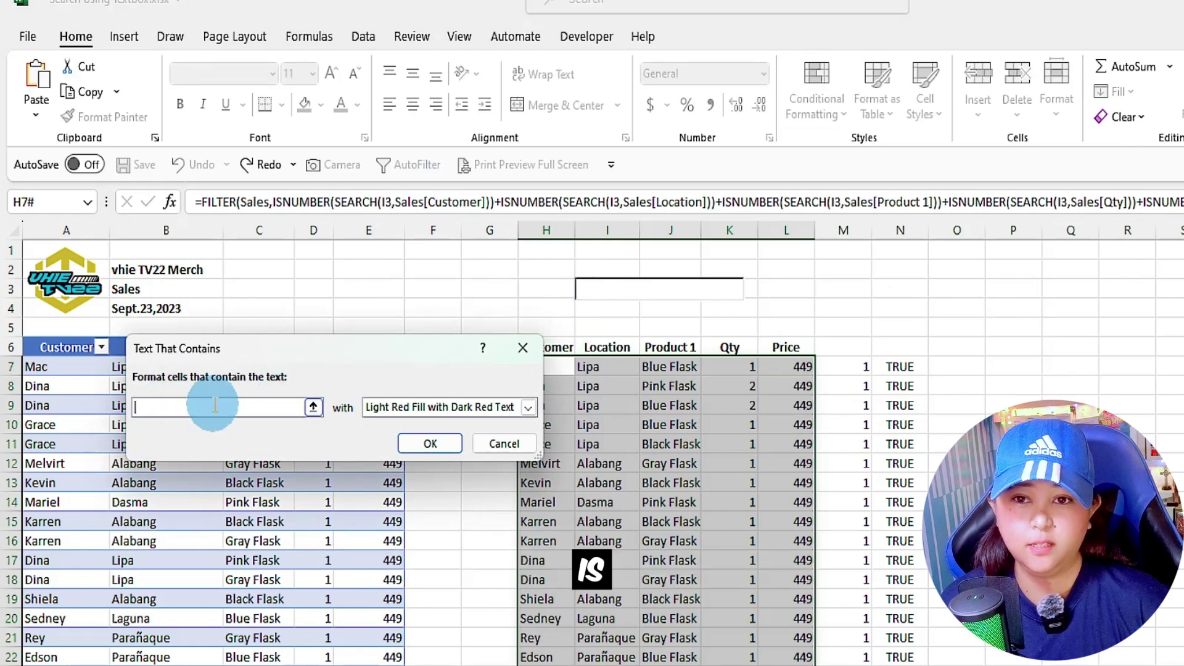
text(I3)
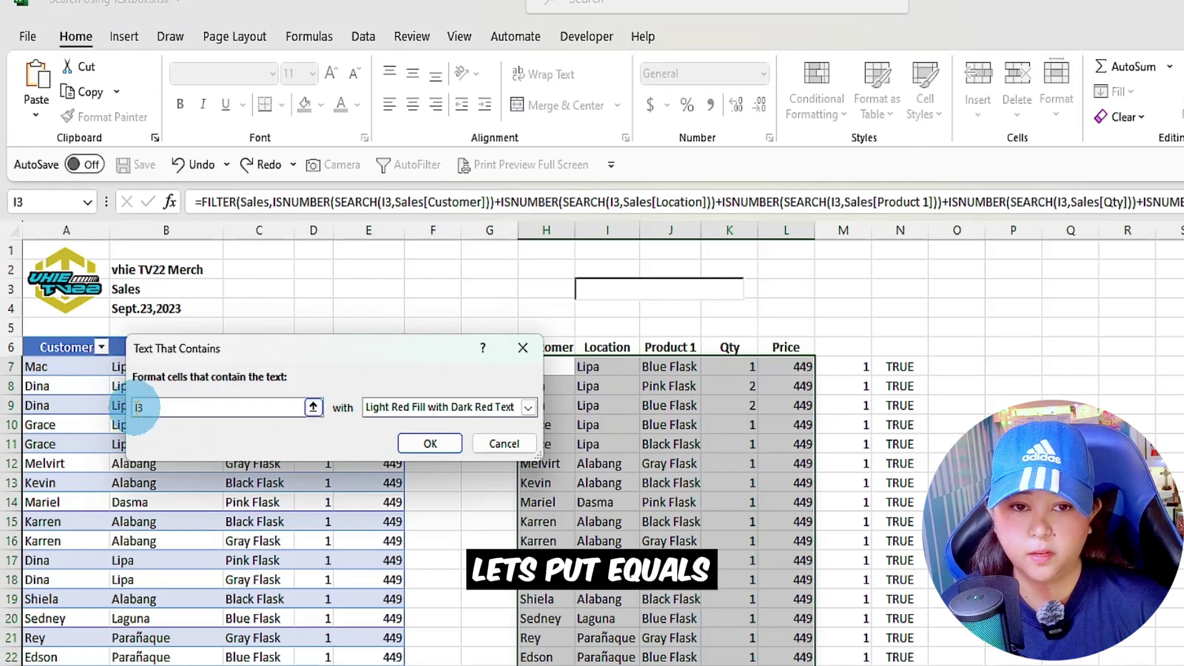
text(=)
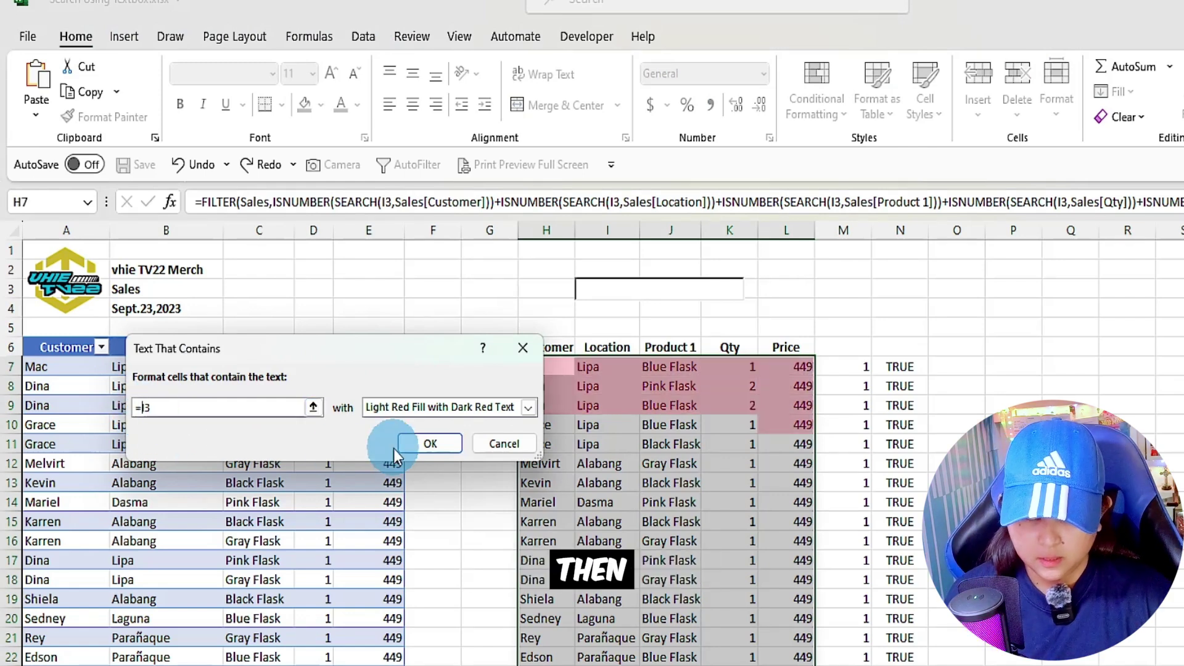
key(F4)
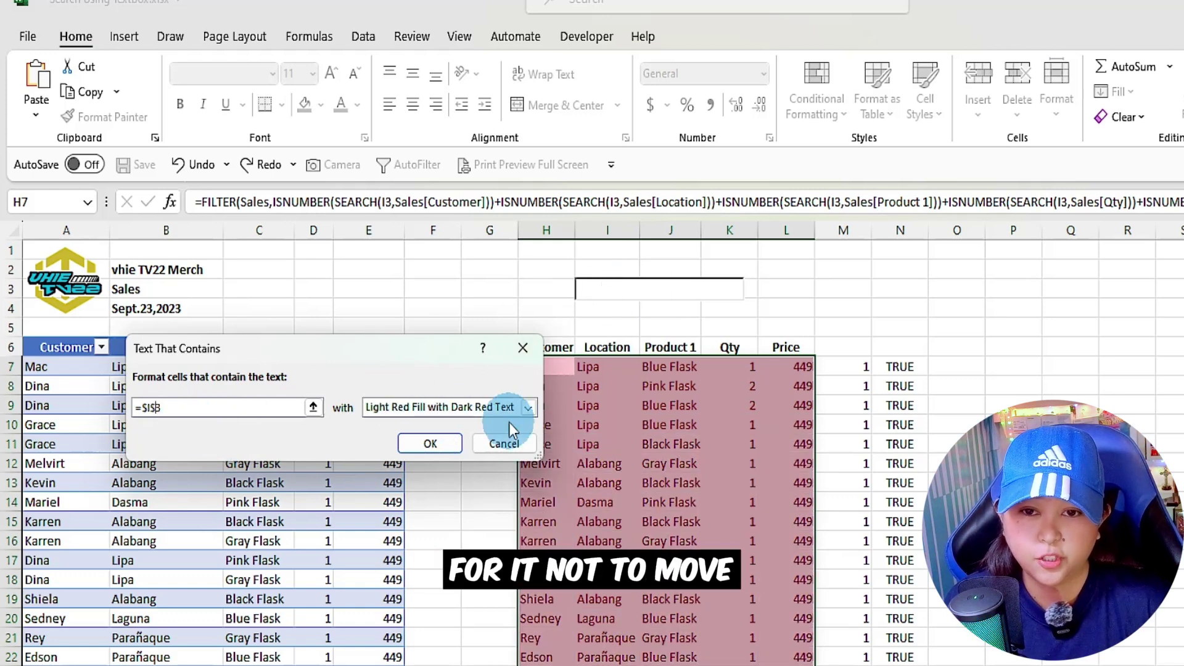
Choose a custom format for the highlight rule and set its font to bold and white.
click(530, 411)
click(391, 502)
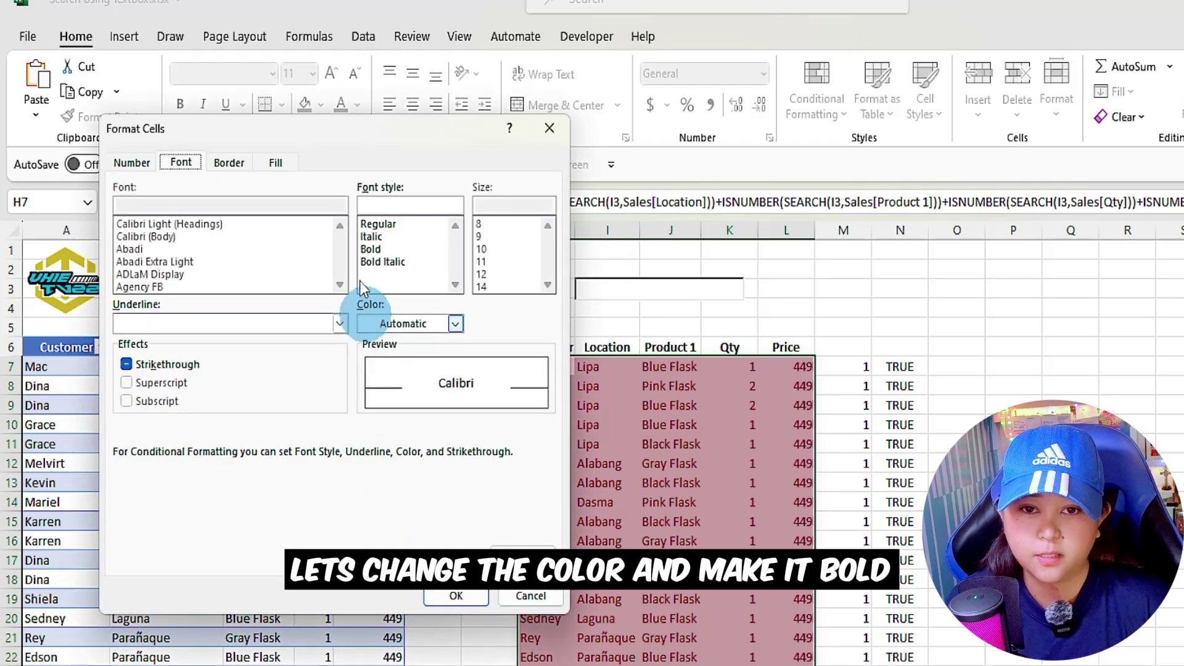
click(384, 260)
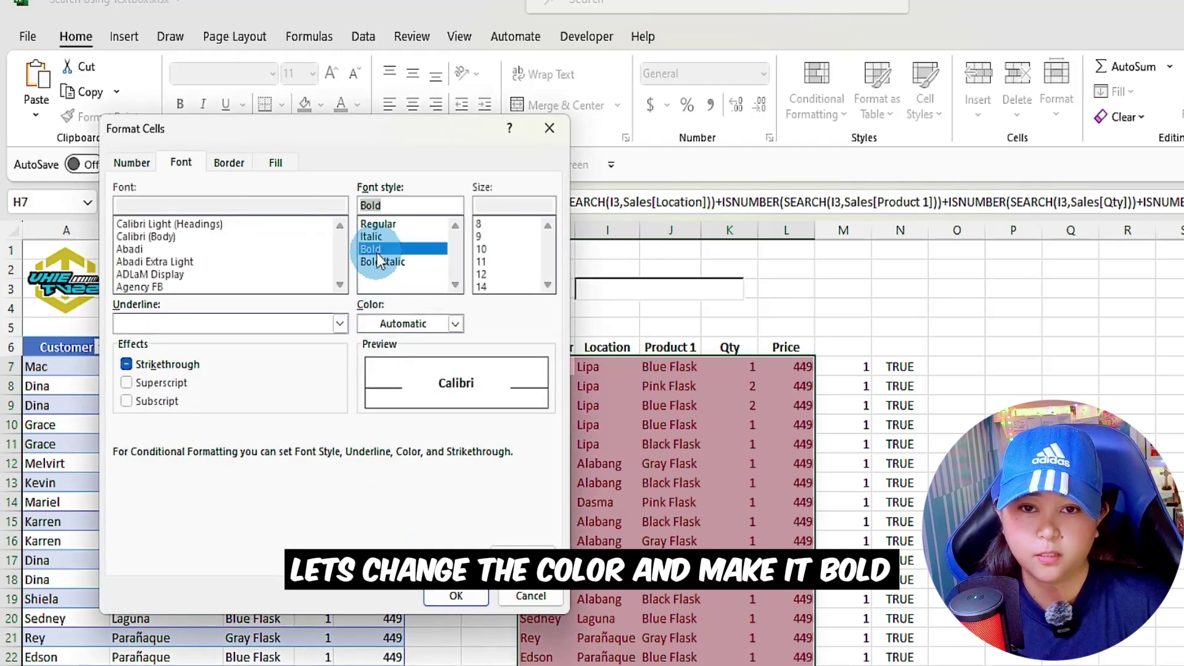
click(454, 323)
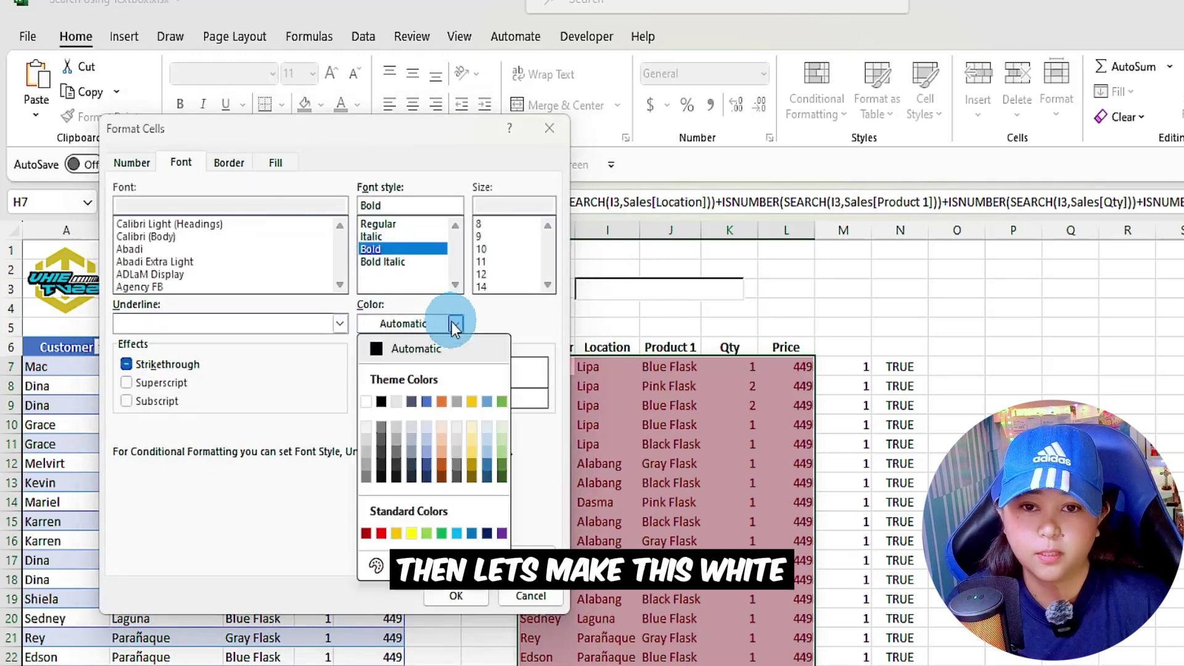
click(367, 401)
Set the rule's fill to the standard light blue, apply the rule and deselect the results range.
click(275, 162)
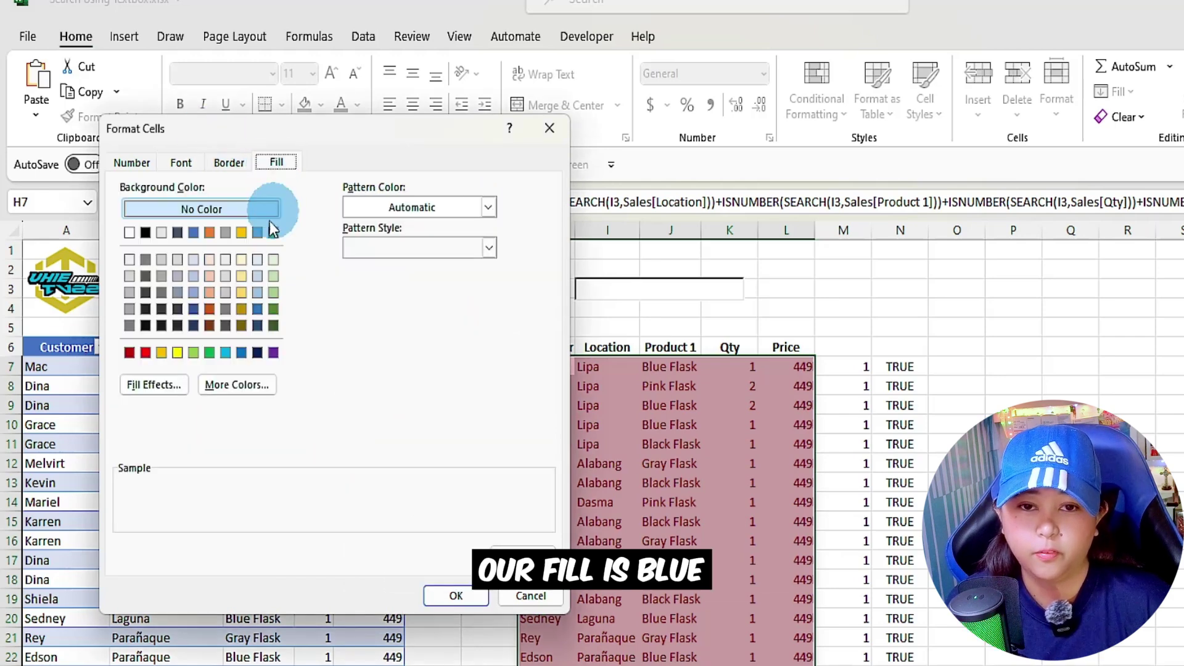
click(225, 352)
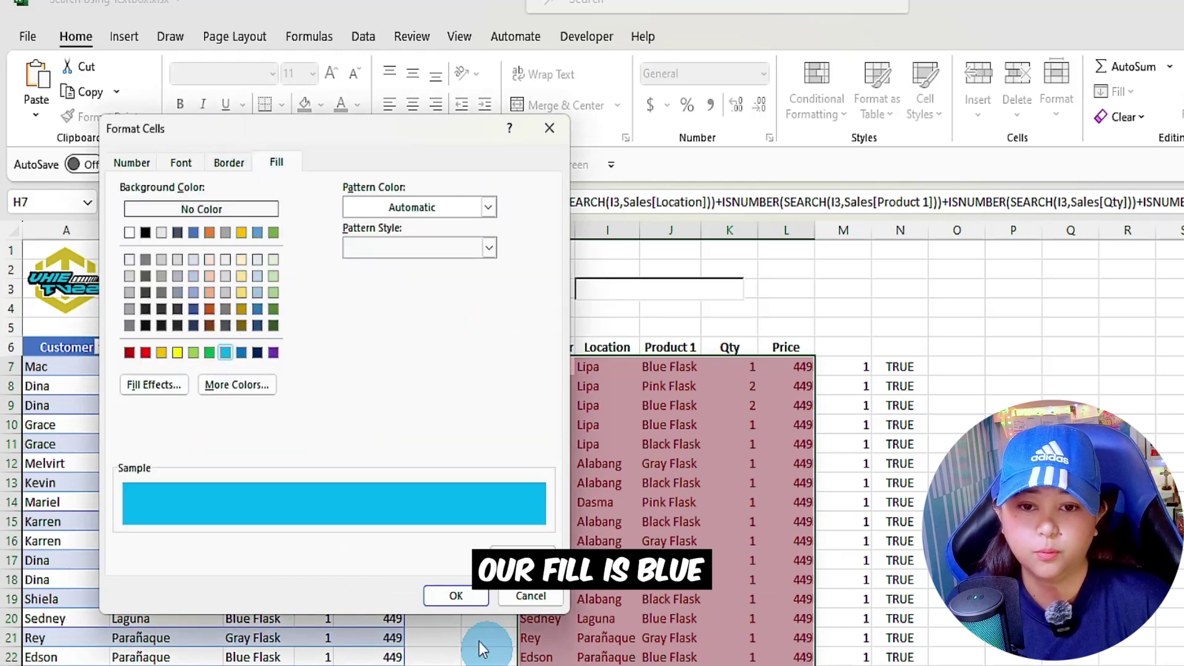
click(458, 597)
click(430, 443)
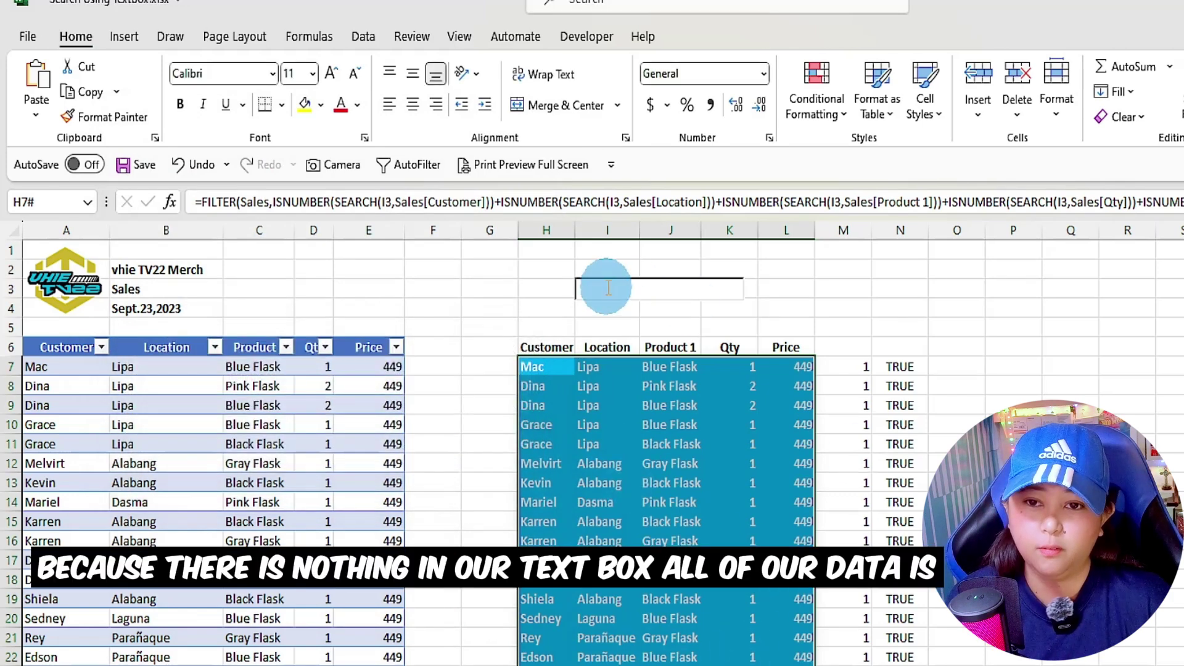
click(563, 557)
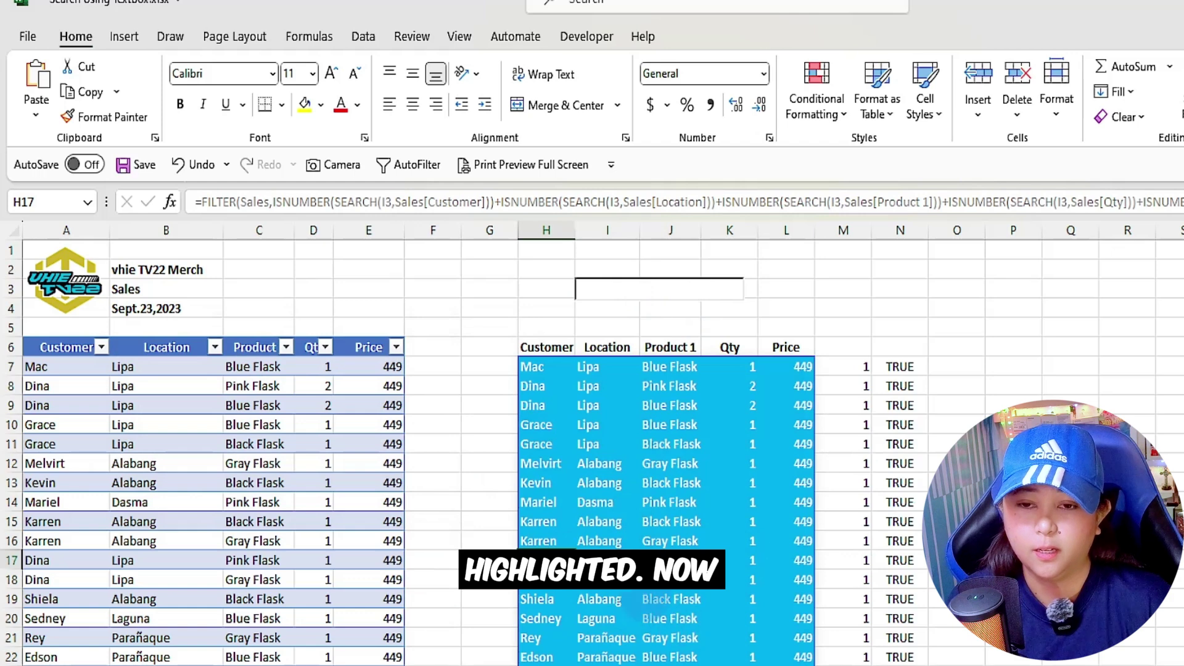
Test the highlighting by searching for alabang and for the partial text el in the text box.
click(595, 289)
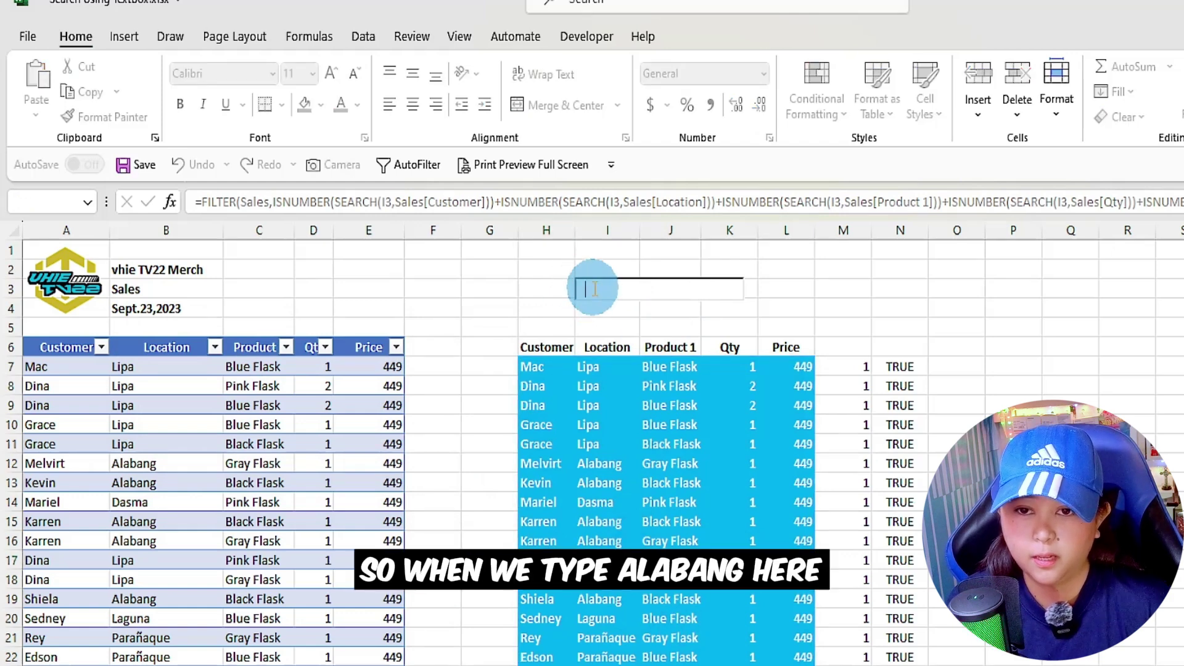
text(alabang)
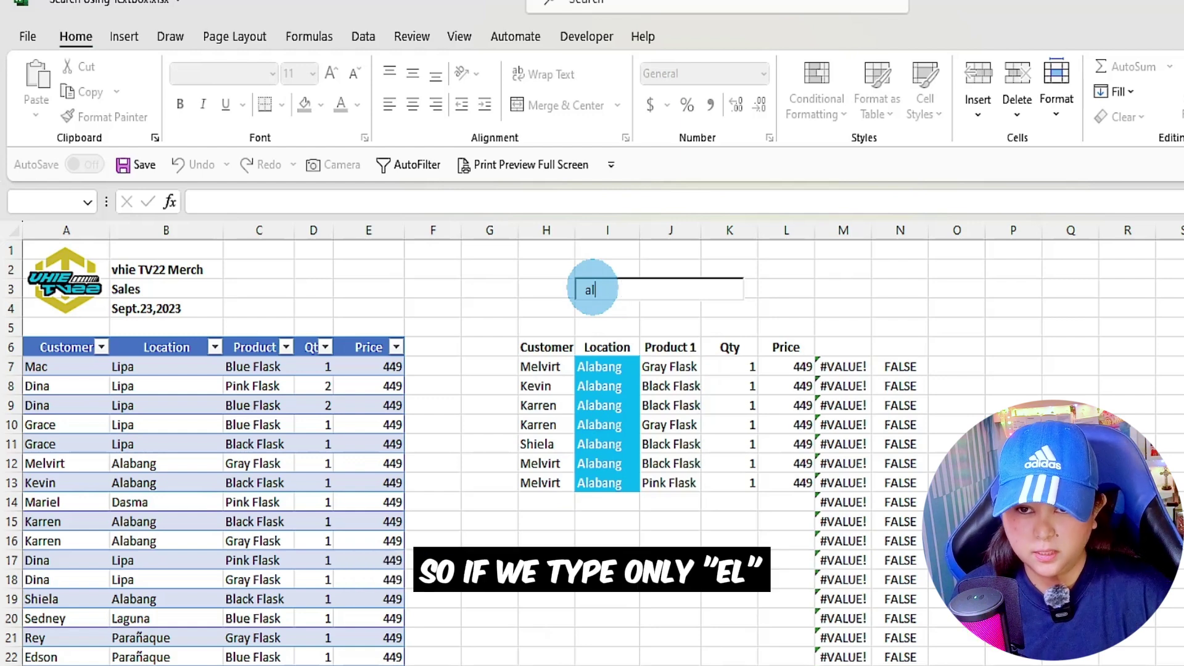
key(BackSpace)
key(BackSpace)
text(el)
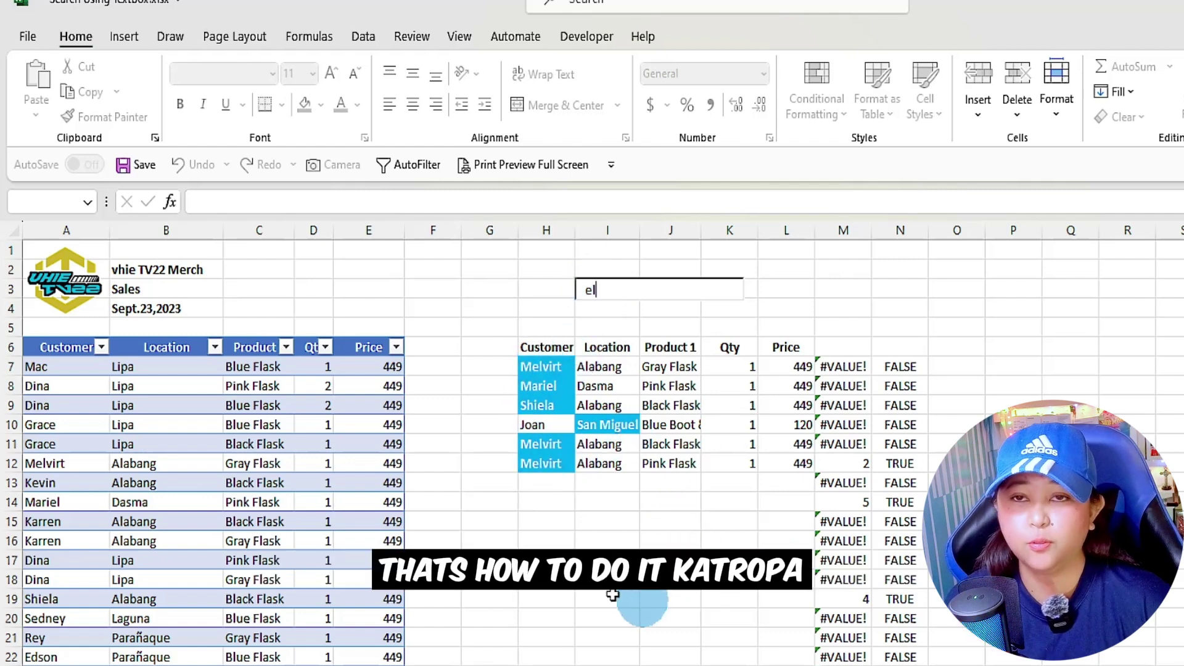
Clear the search term from the text box above the results.
click(596, 285)
key(BackSpace)
key(BackSpace)
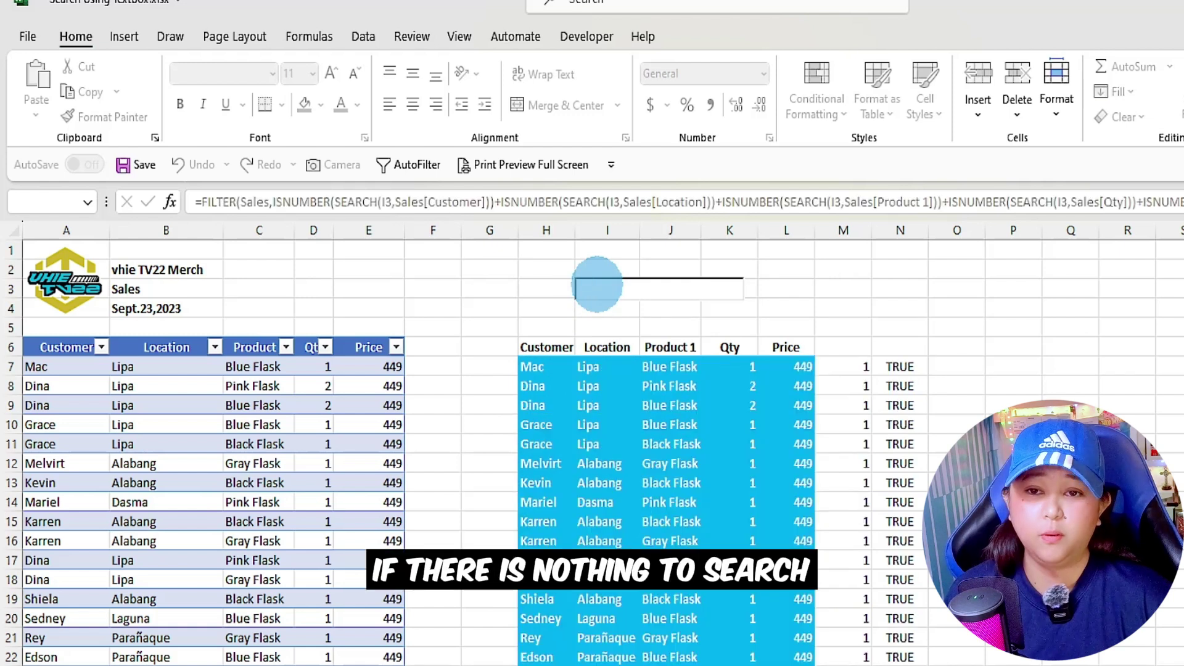